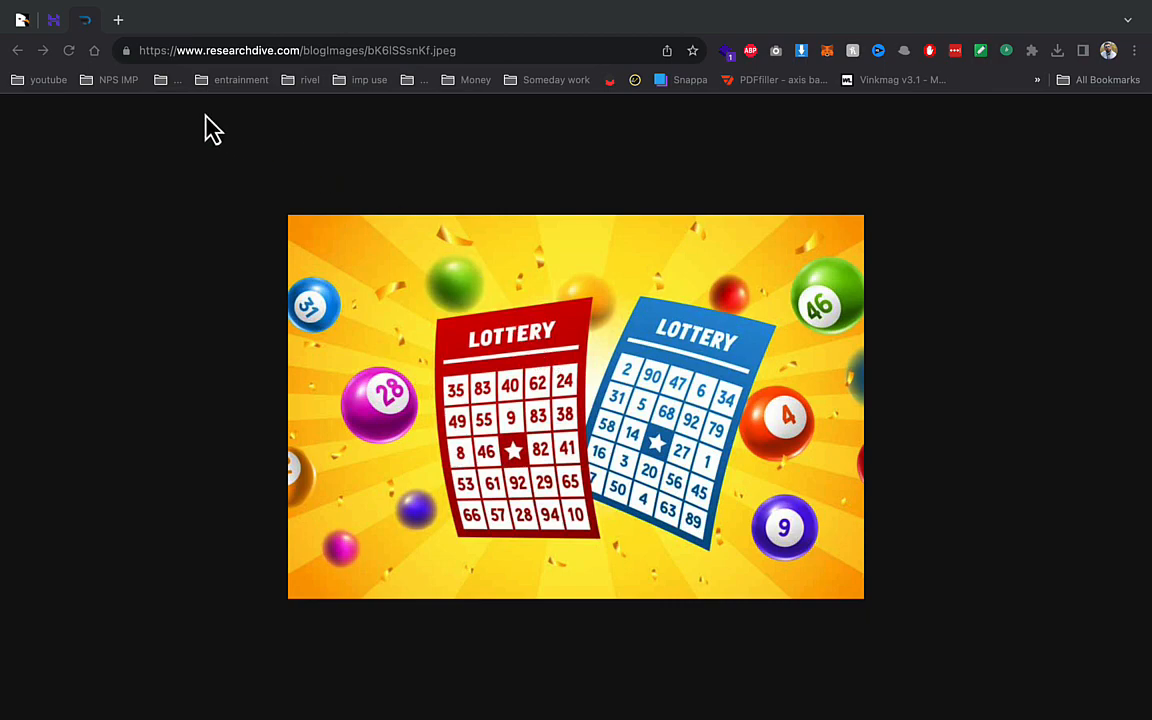
- Go back to the RaffleLab CodeCanyon page, then switch to the Hostinger hPanel tab
click(18, 50)
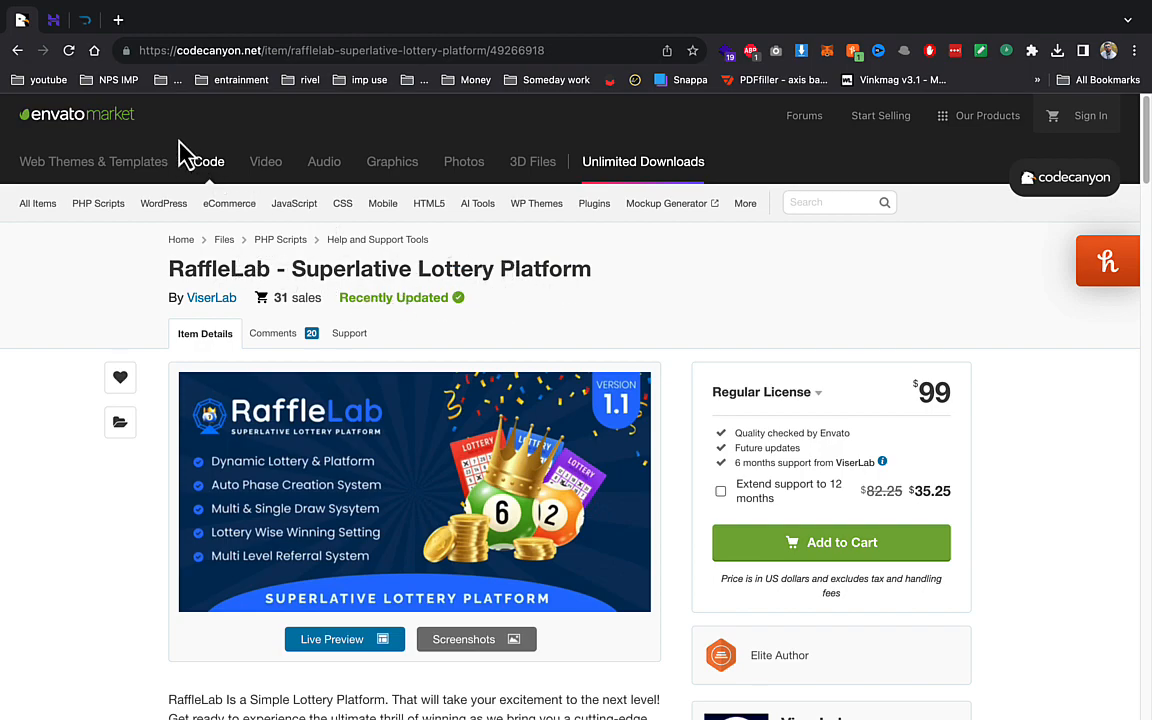
click(46, 28)
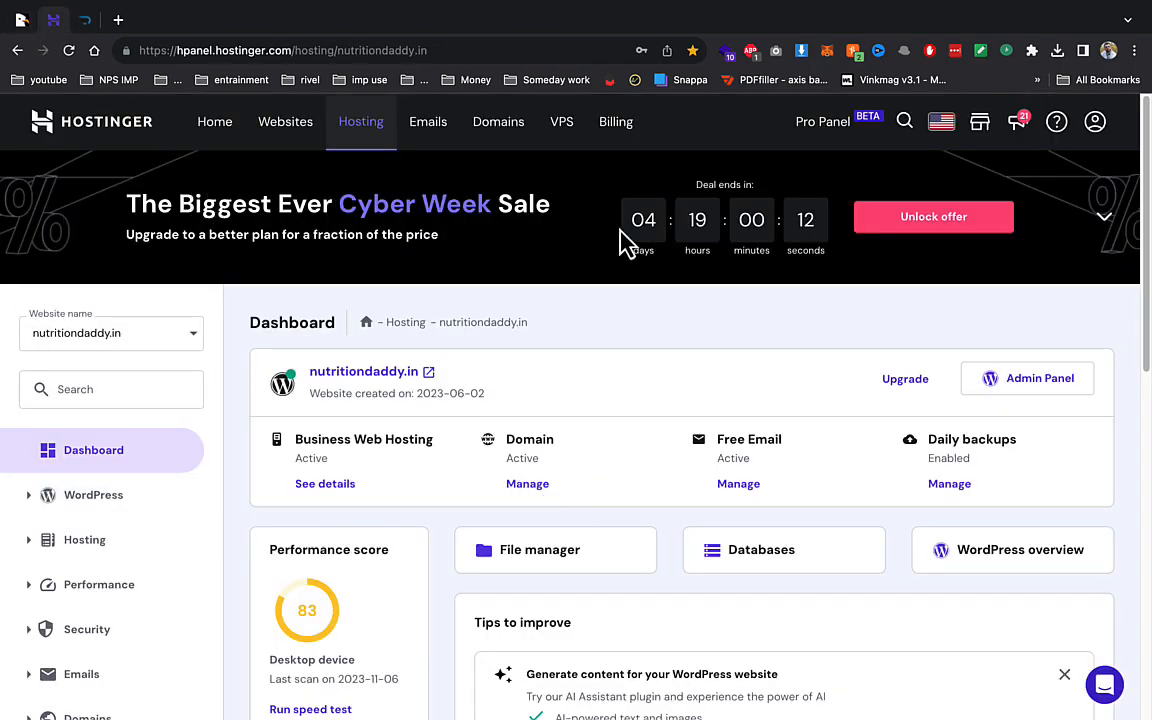
- Scroll the Hostinger dashboard to locate the File manager card
scroll(230, 240, down, 1)
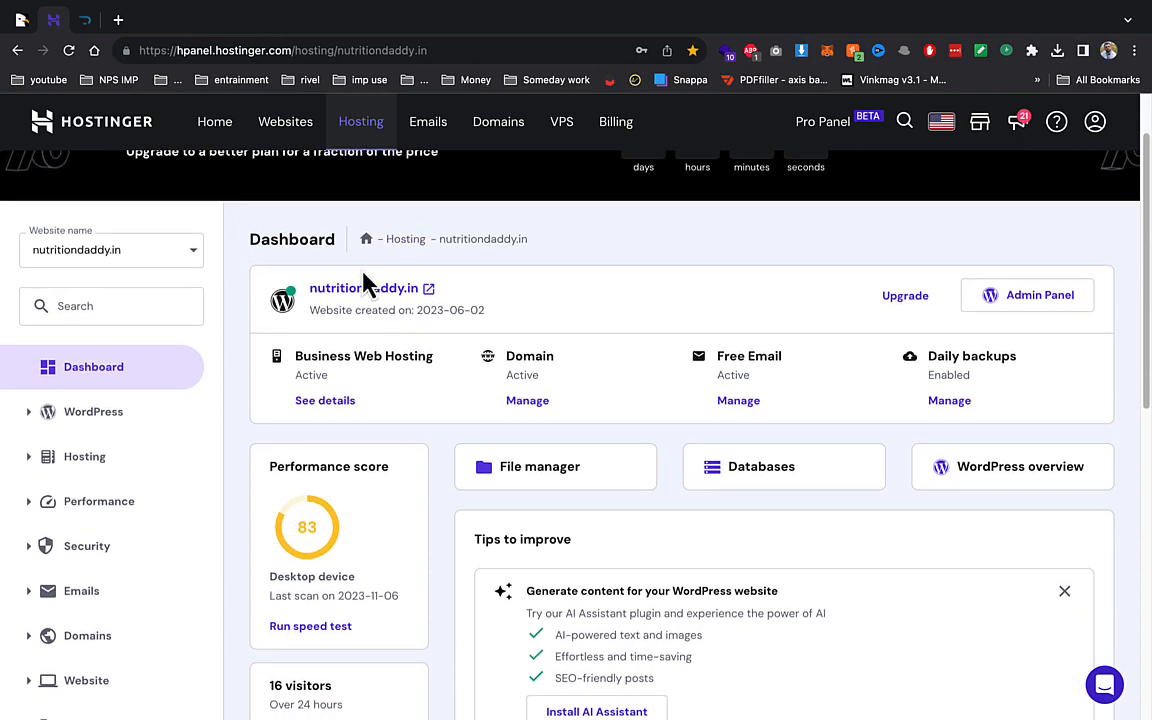
scroll(340, 260, up, 2)
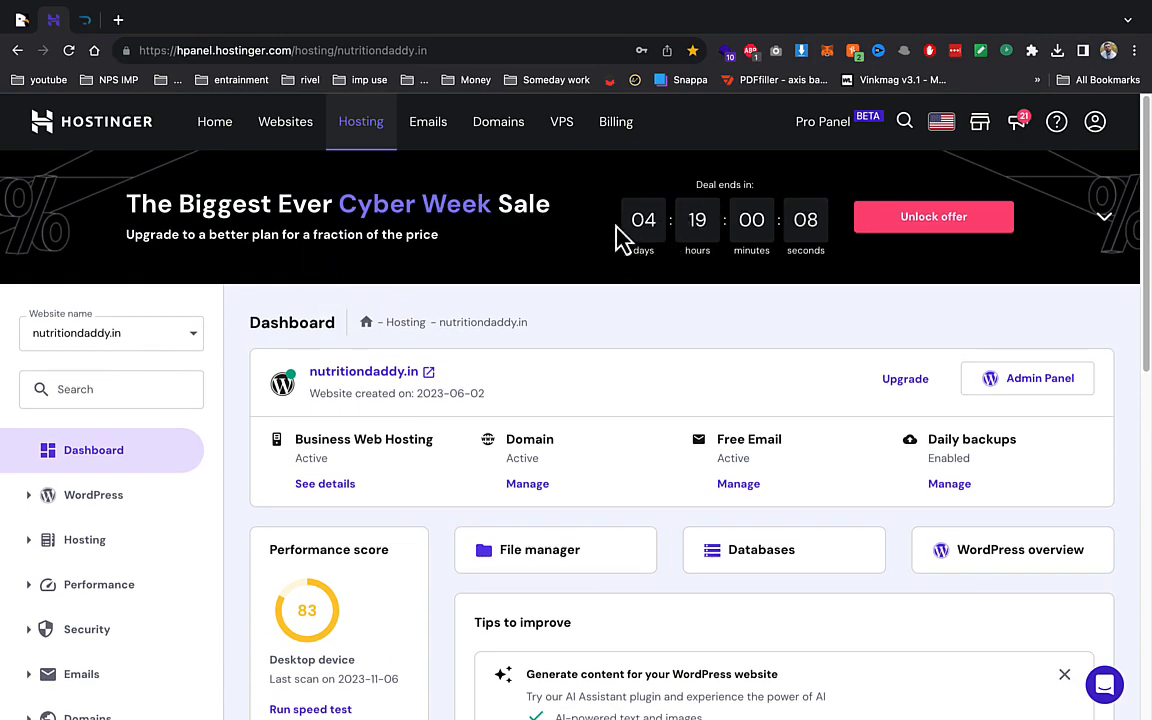
scroll(415, 320, down, 3)
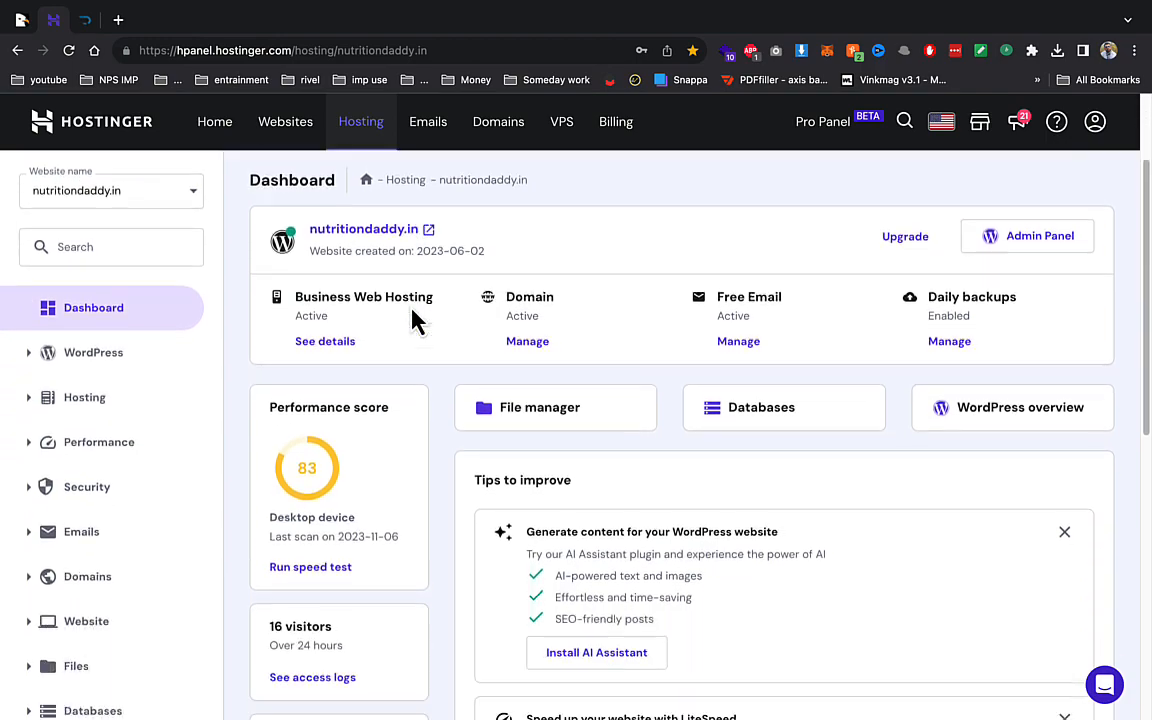
- Open the website's File manager and close the extra pinned tab
click(507, 378)
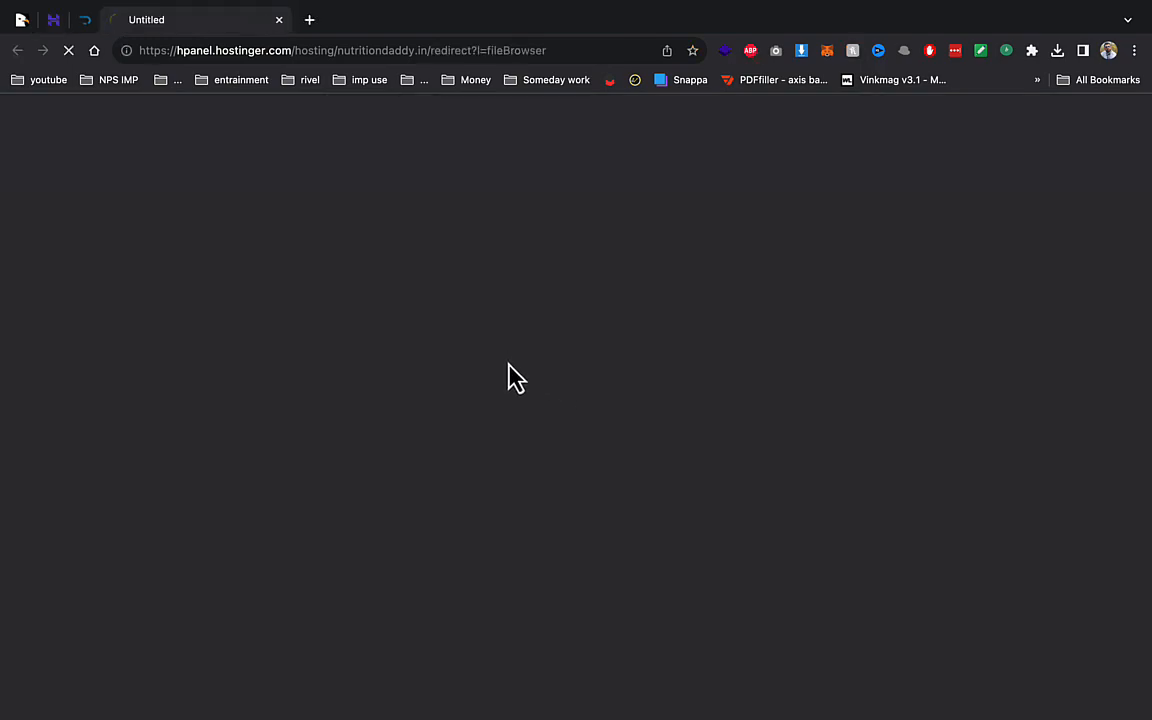
right_click(88, 22)
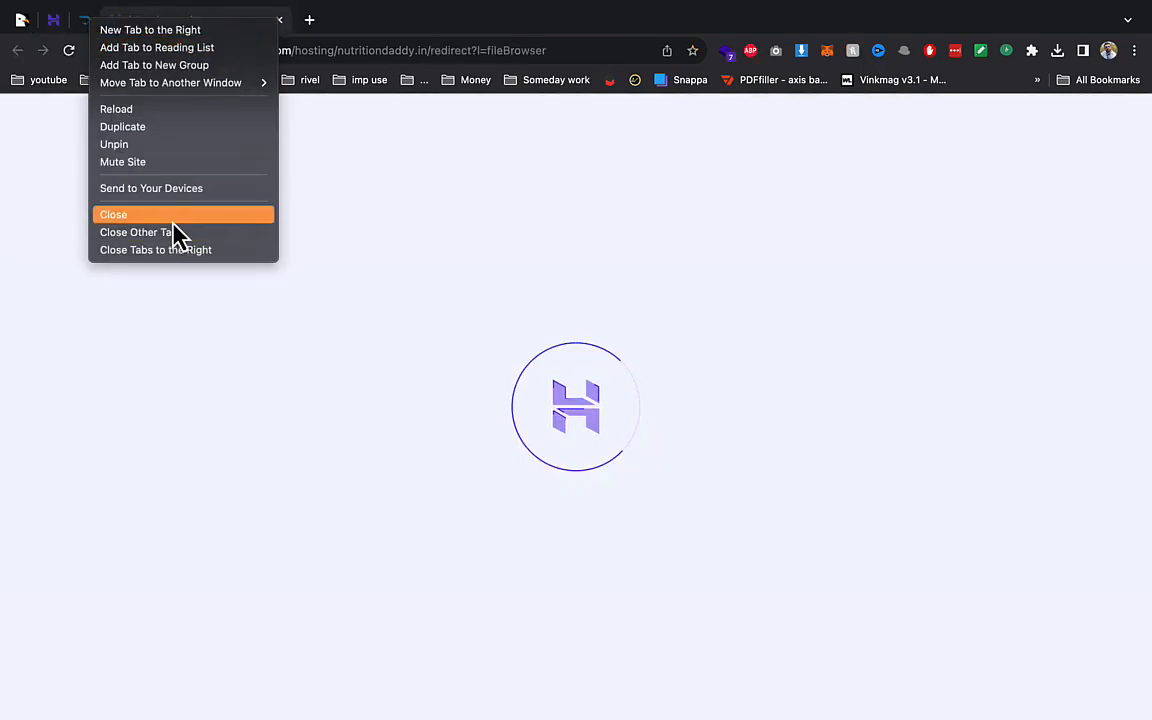
click(170, 215)
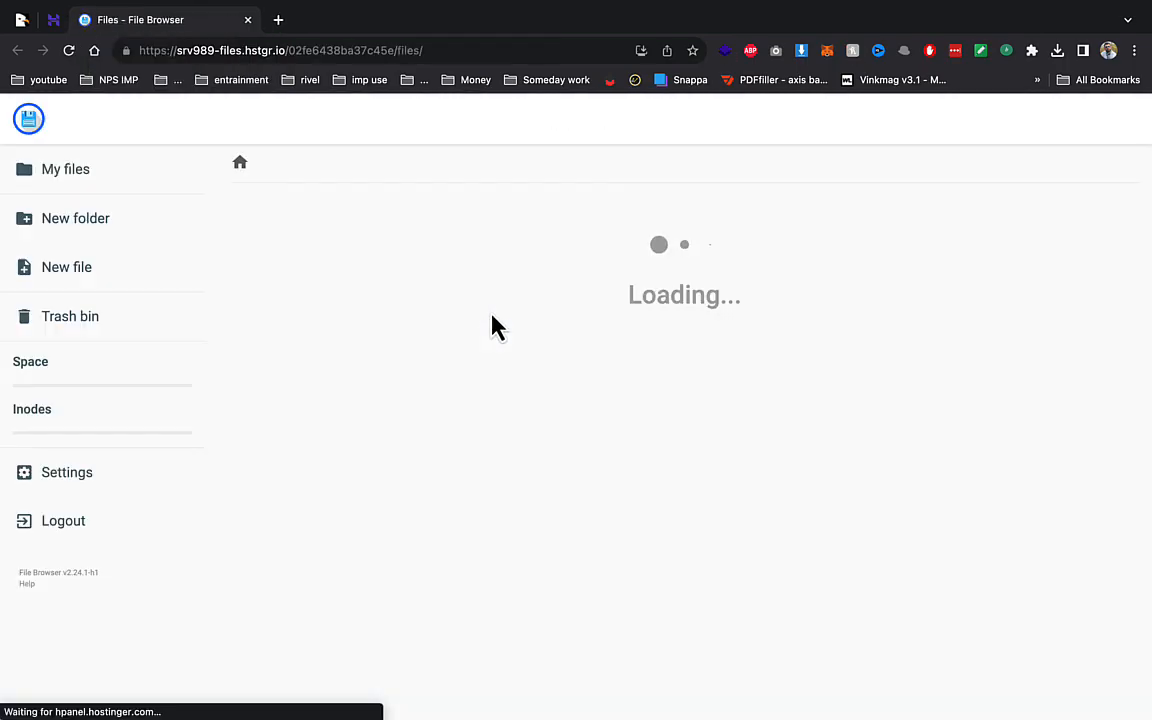
- Upload Archive.zip from the Desktop into the public_html/demo folder
double_click(316, 303)
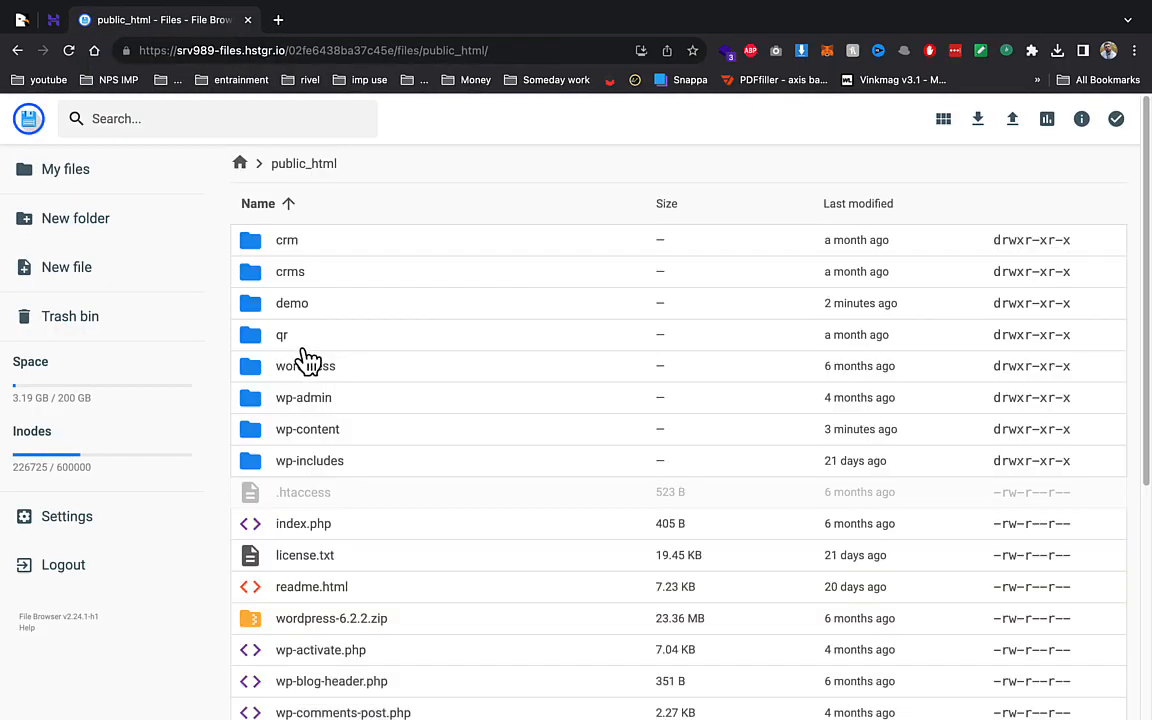
double_click(292, 307)
click(1024, 118)
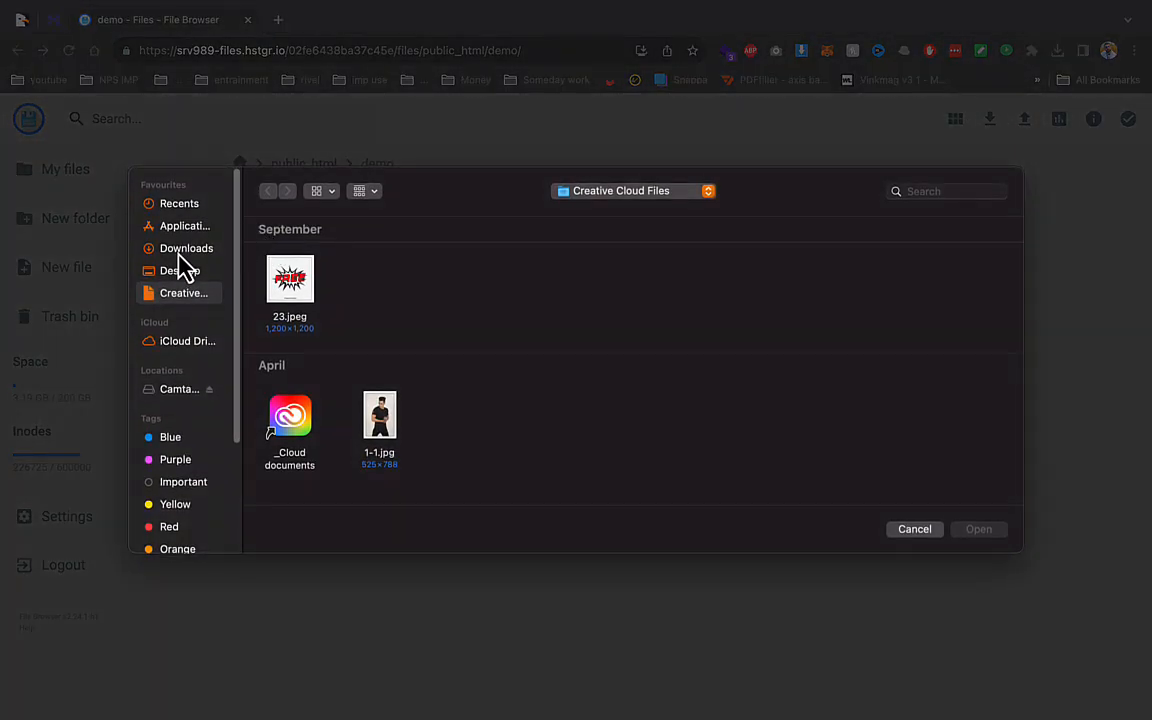
click(180, 270)
click(289, 285)
double_click(289, 285)
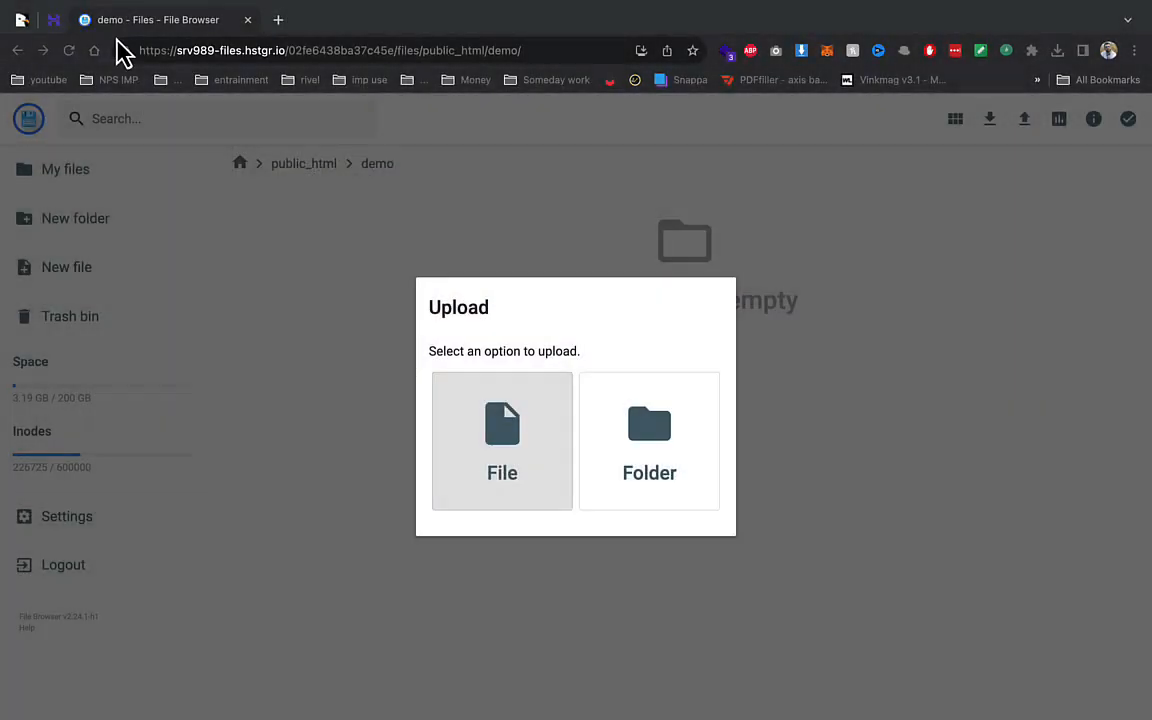
click(54, 20)
scroll(223, 434, down, 6)
- Under Databases > Management, create database demo1 with user demo1 and a password
scroll(226, 446, up, 10)
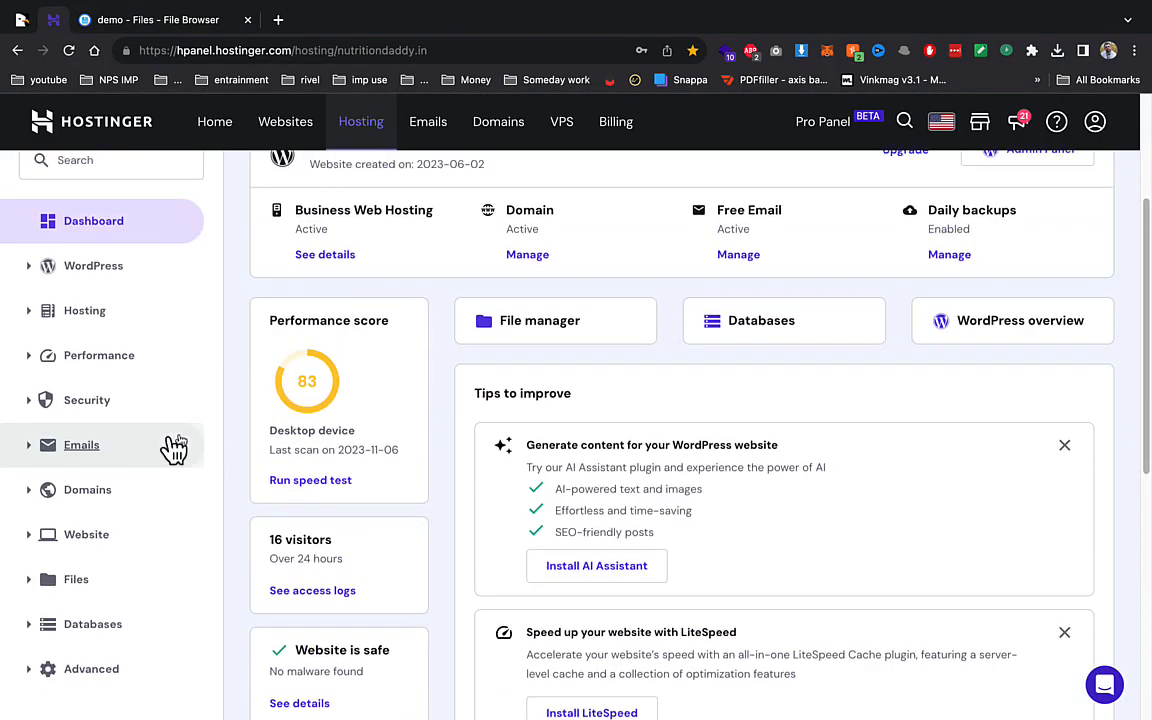
scroll(103, 590, down, 1)
click(100, 600)
click(98, 639)
click(617, 432)
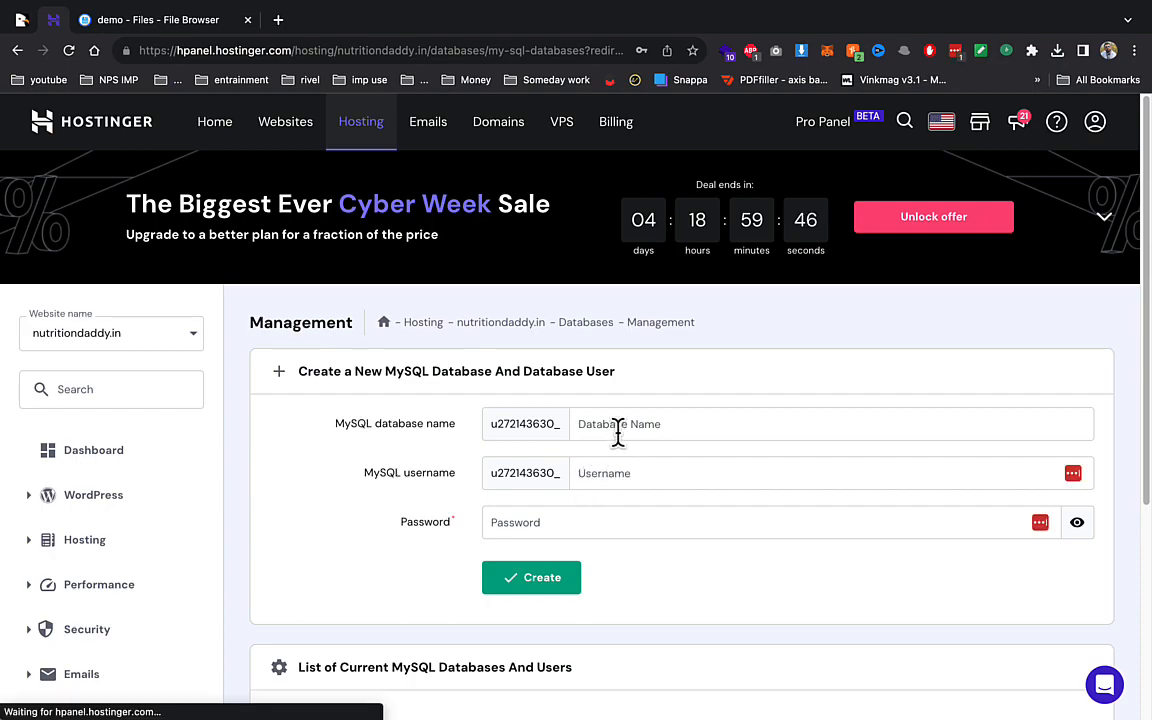
text(demo)
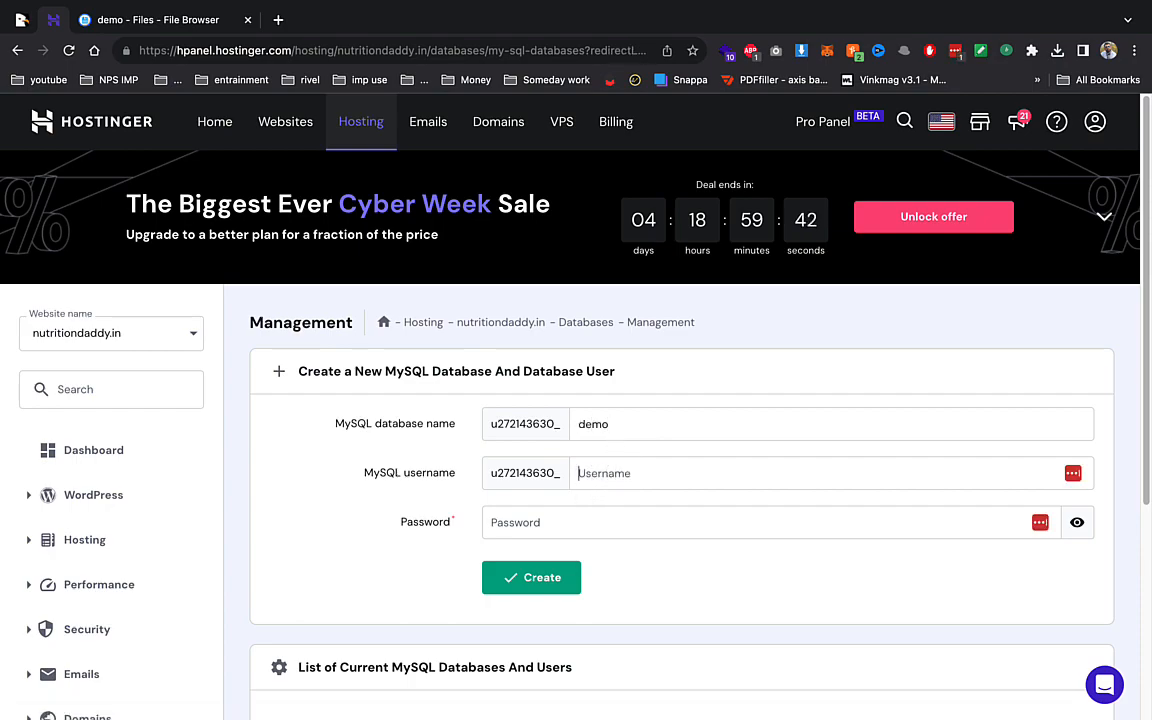
text(1)
click(667, 416)
key(Tab)
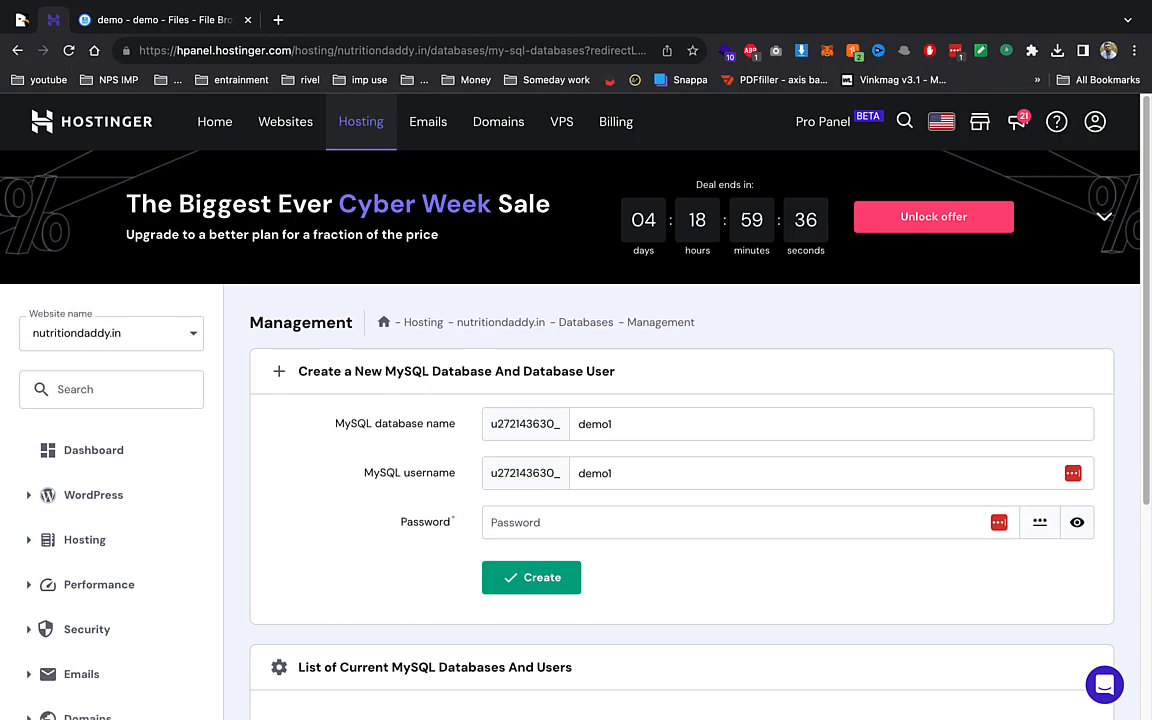
text(•••)
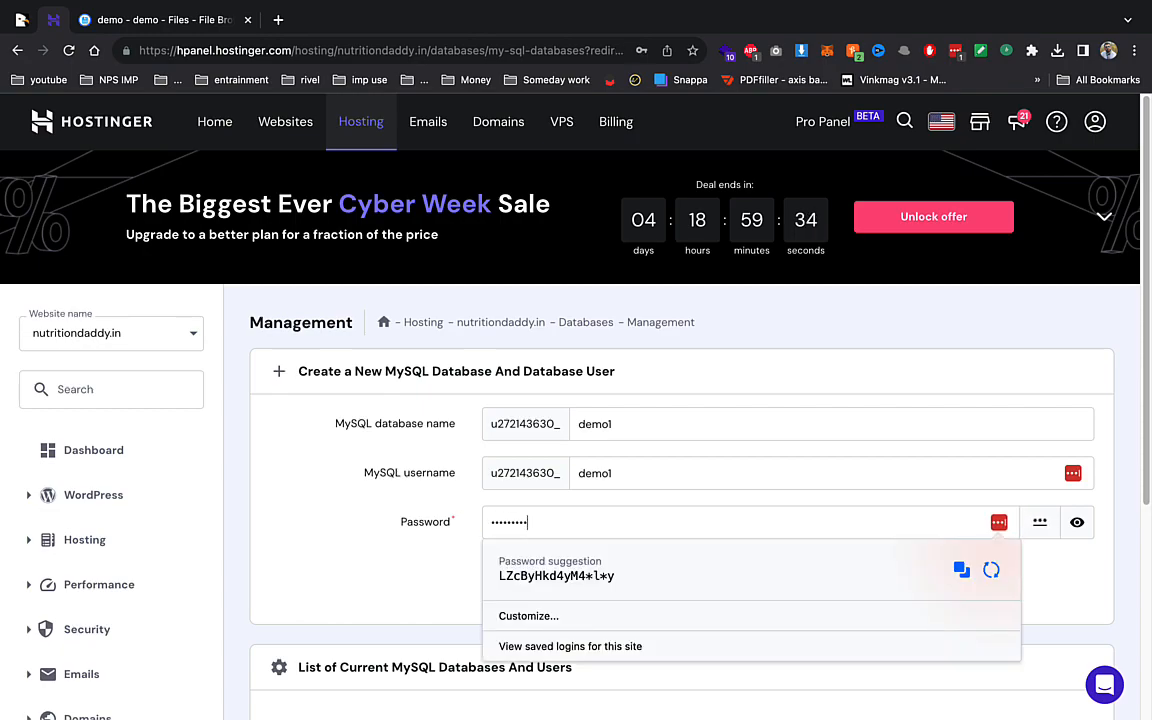
click(390, 490)
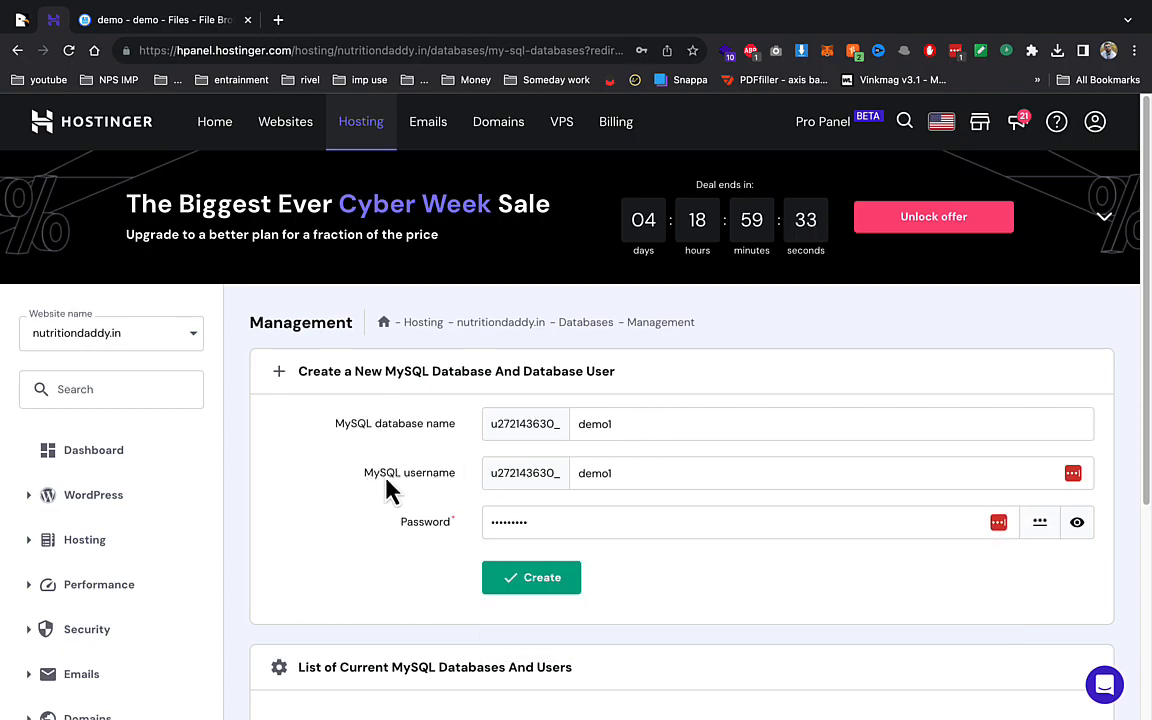
click(542, 582)
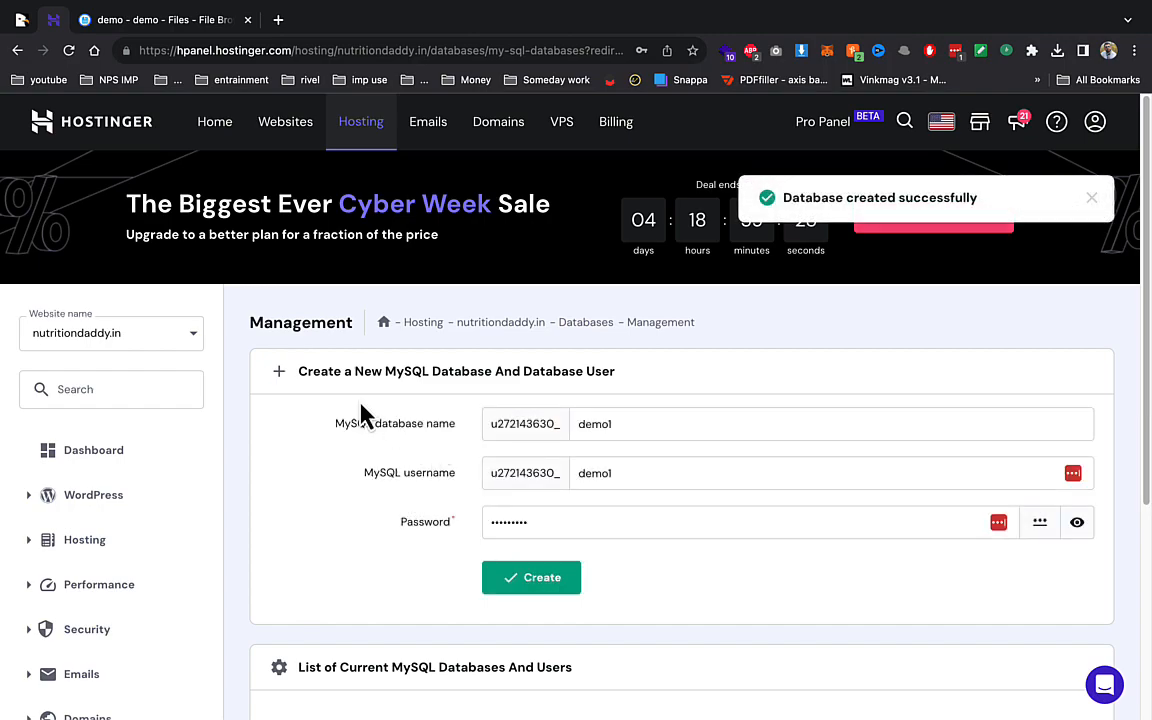
- Extract Archive.zip into the parent folder as demo1
click(182, 22)
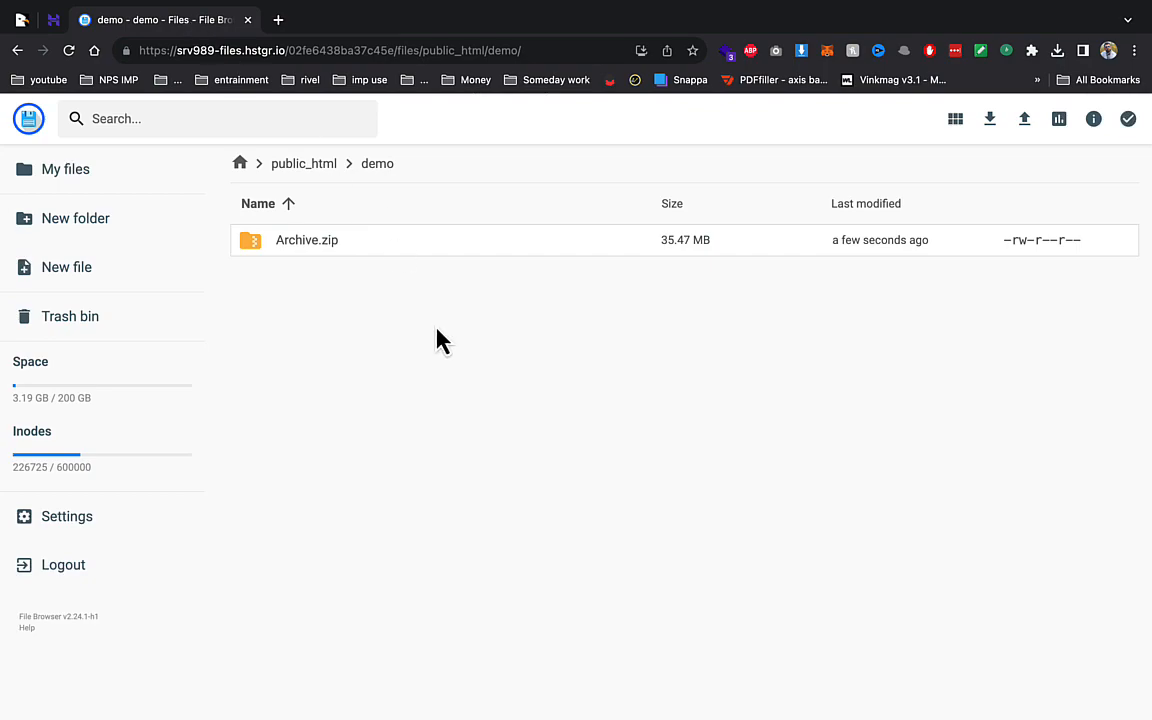
right_click(352, 248)
click(410, 477)
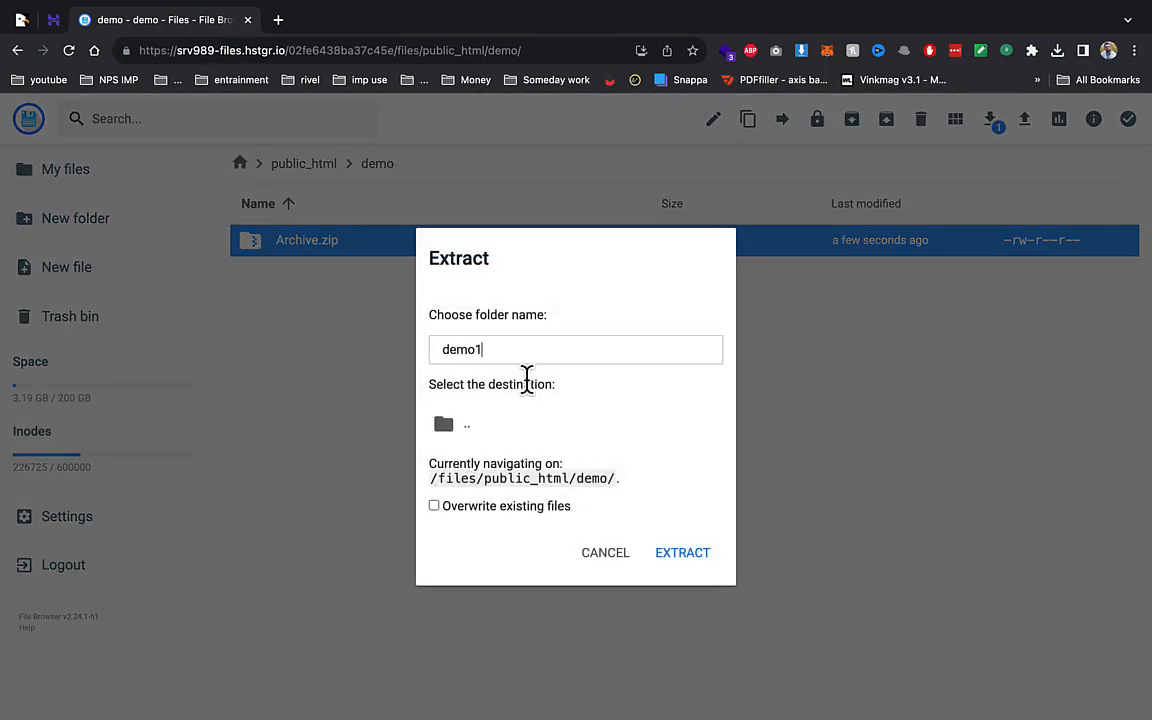
click(522, 430)
click(674, 555)
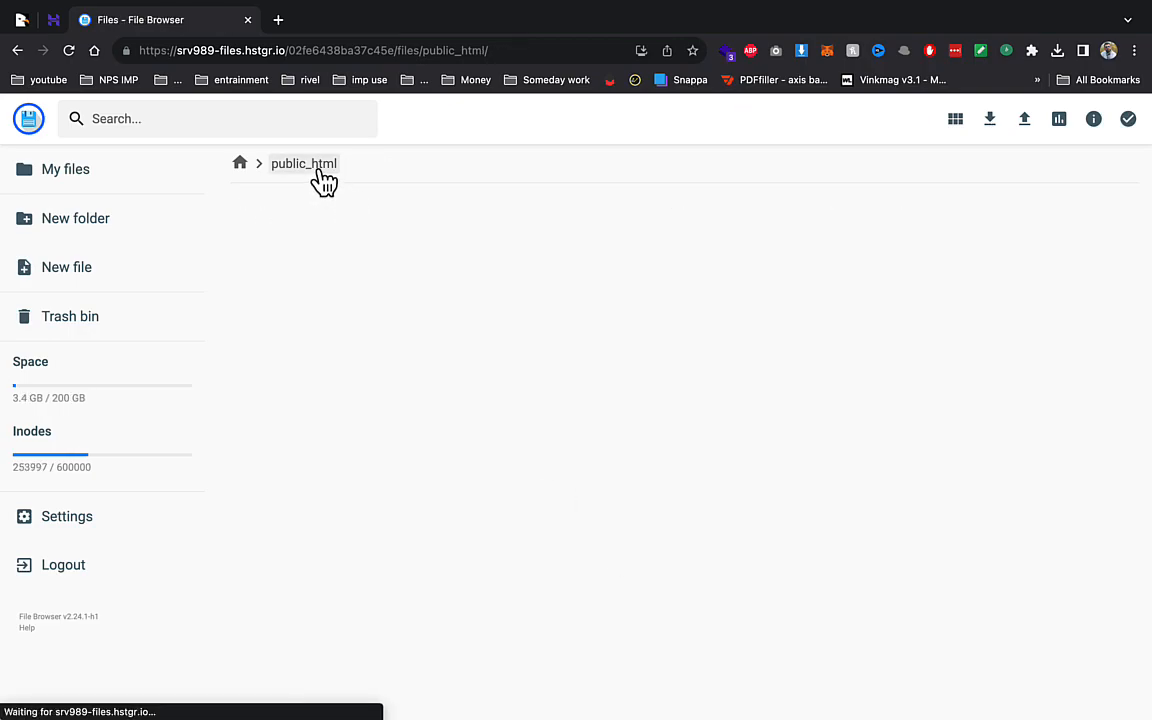
- Delete the mistaken demo1 folder from public_html
click(318, 165)
click(300, 334)
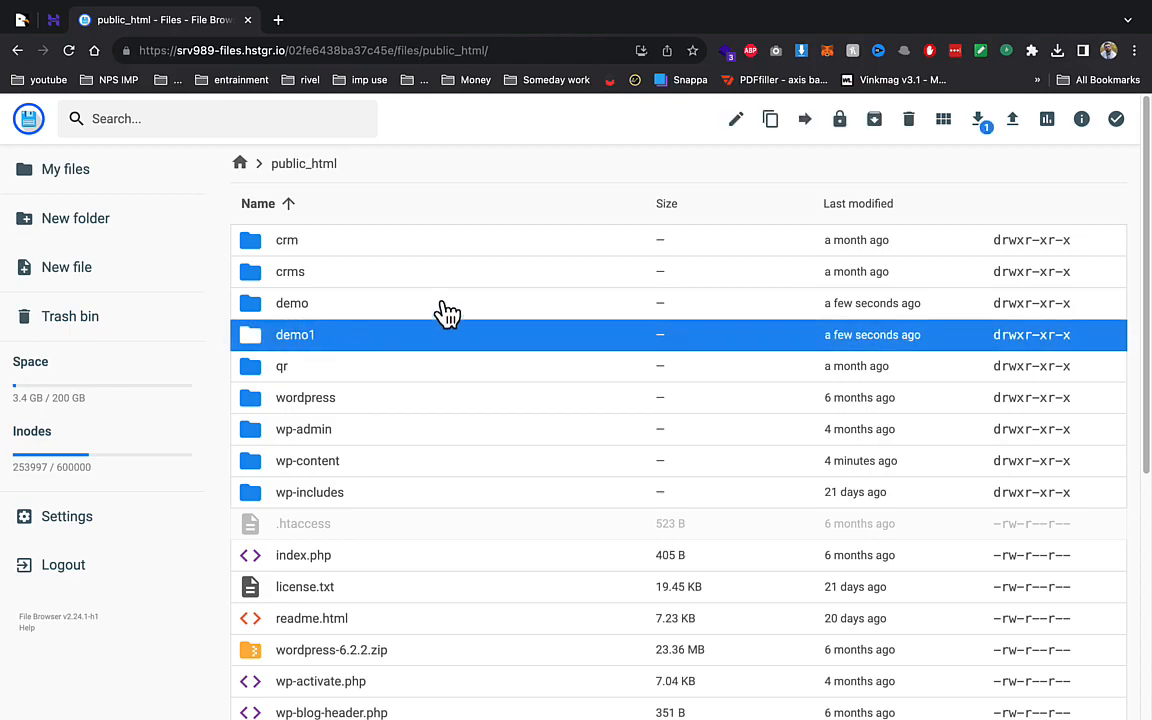
click(908, 119)
click(695, 441)
- Re-extract Archive.zip into the demo folder under public_html
double_click(310, 312)
right_click(400, 250)
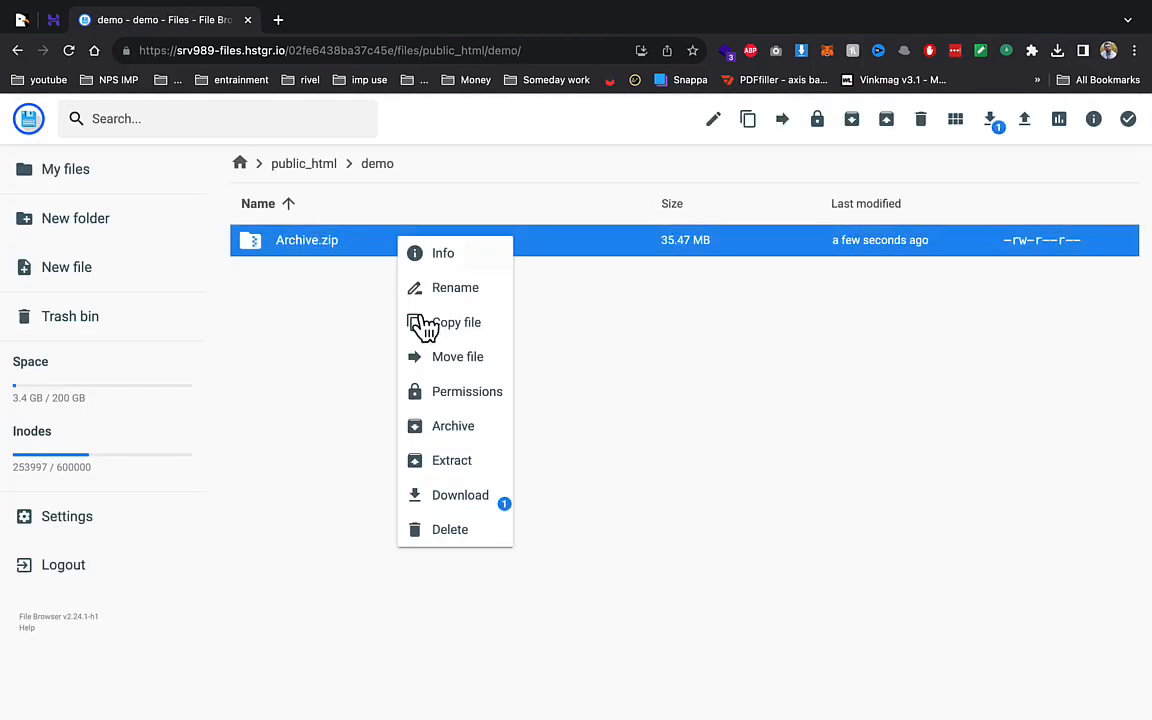
click(466, 459)
click(534, 350)
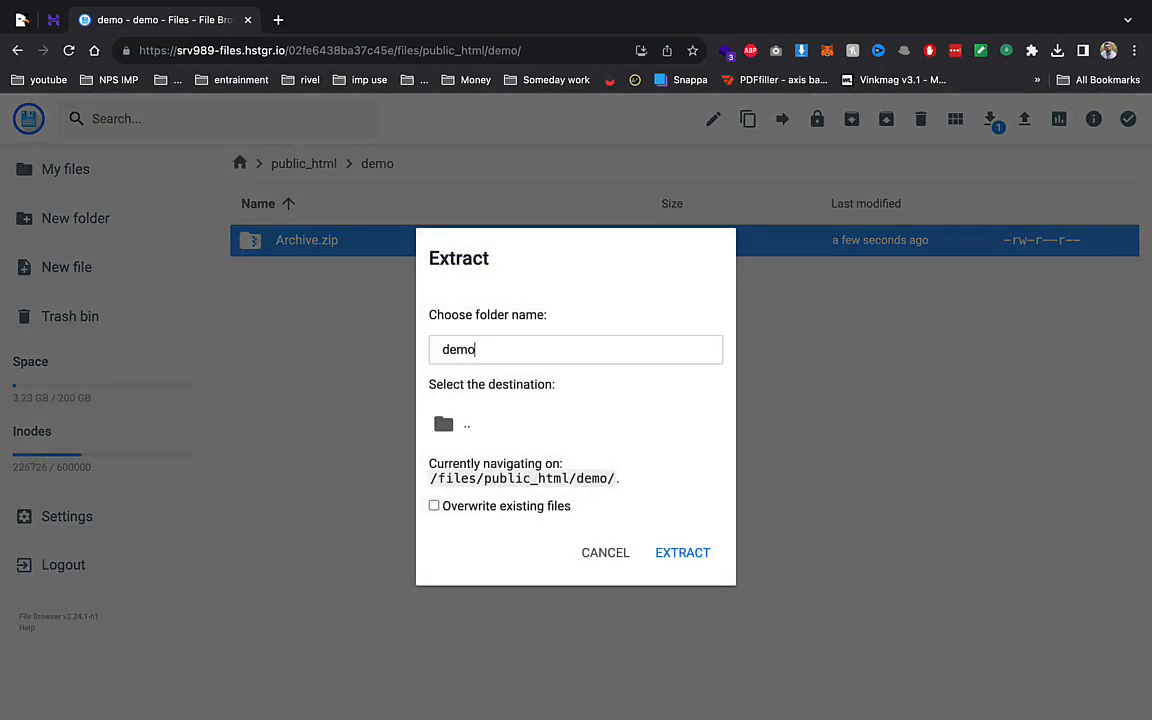
click(535, 424)
click(682, 552)
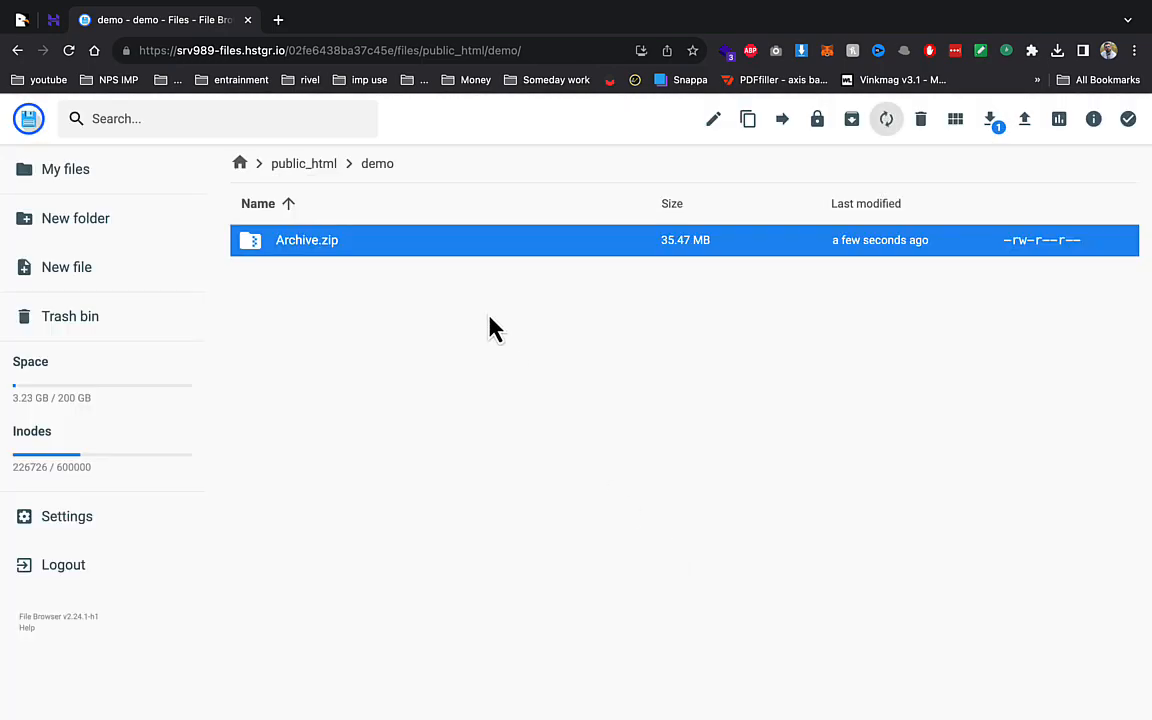
click(278, 22)
- Load demo.nutritiondaddy.in, then its /install address to launch the Easy Installer
text(demo.nutritiondaddy.in)
key(Return)
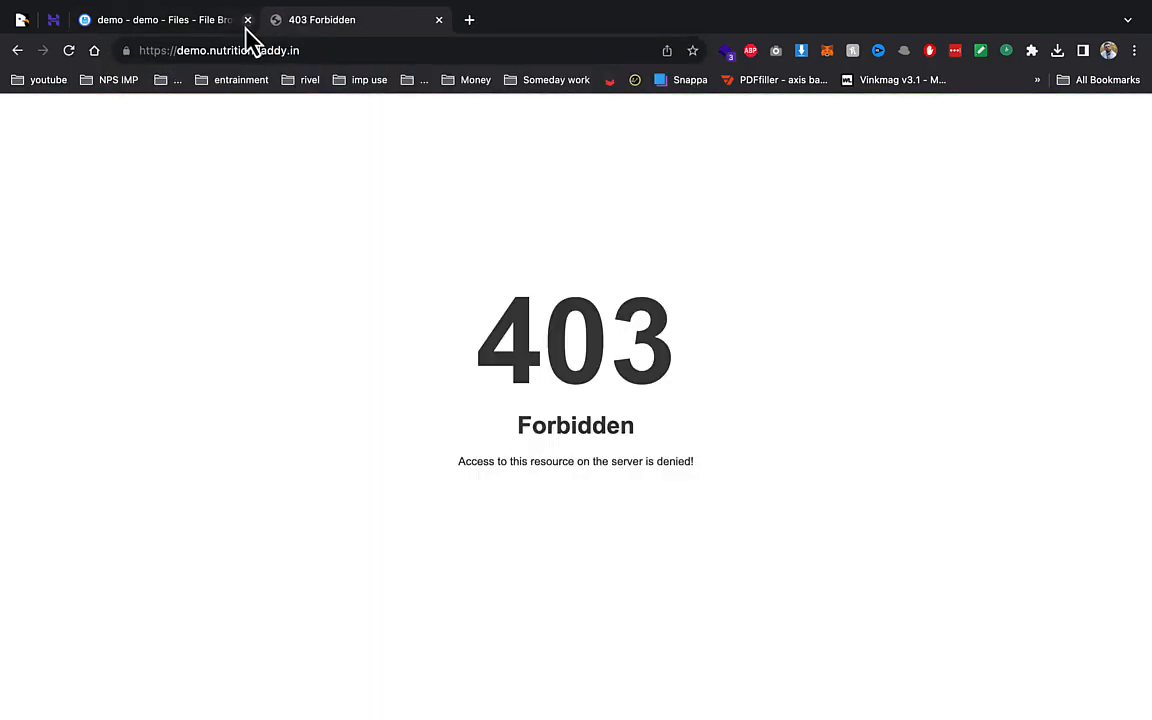
click(220, 22)
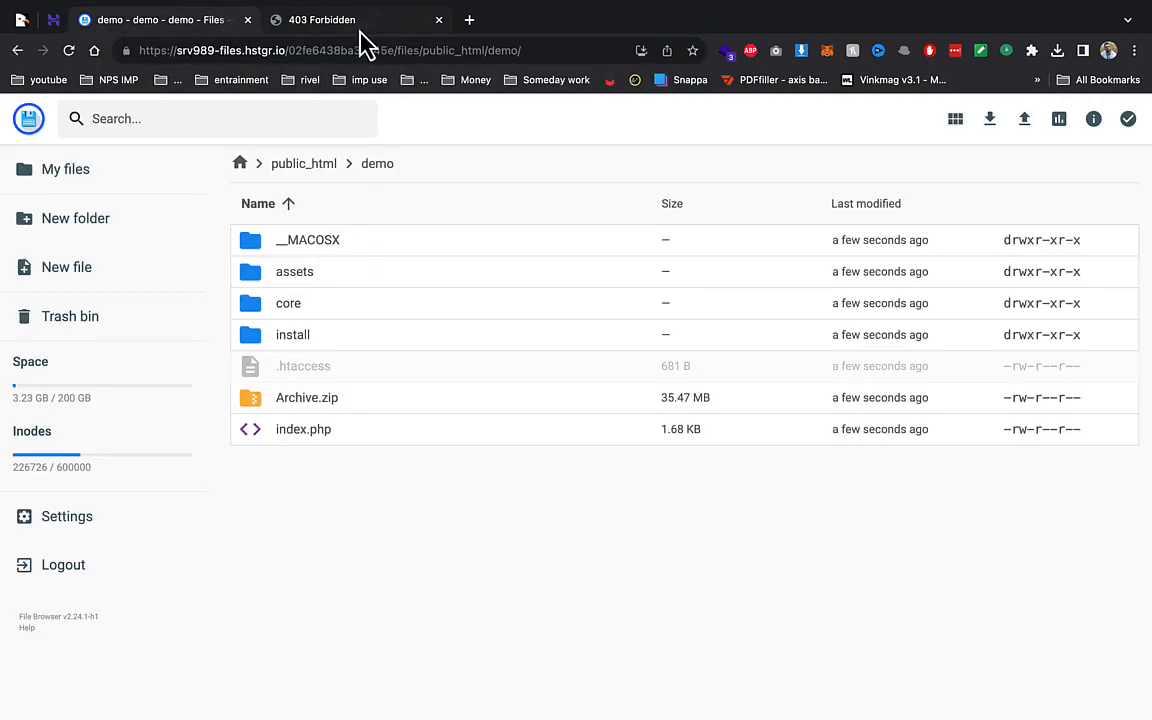
click(362, 22)
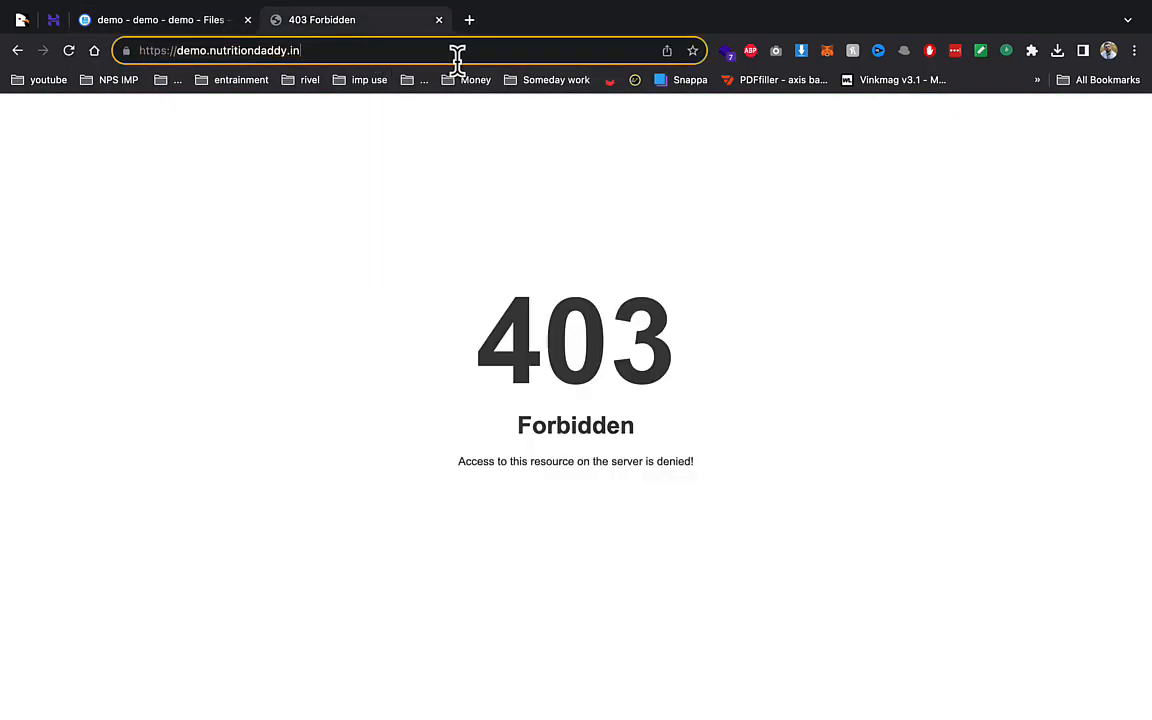
text(/install)
key(Return)
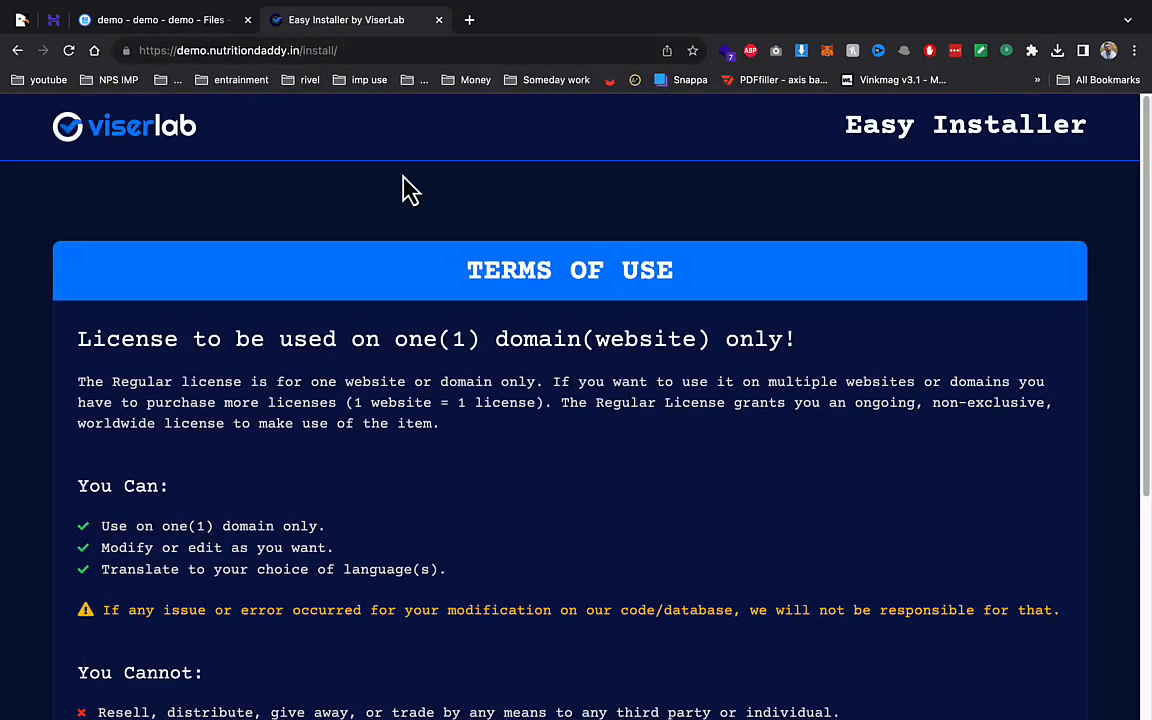
scroll(410, 190, down, 5)
- Accept the installer terms and set core/bootstrap/cache to 775 permissions
click(1011, 570)
mouse_move(60, 42)
click(157, 62)
double_click(284, 274)
double_click(285, 274)
right_click(285, 243)
click(375, 415)
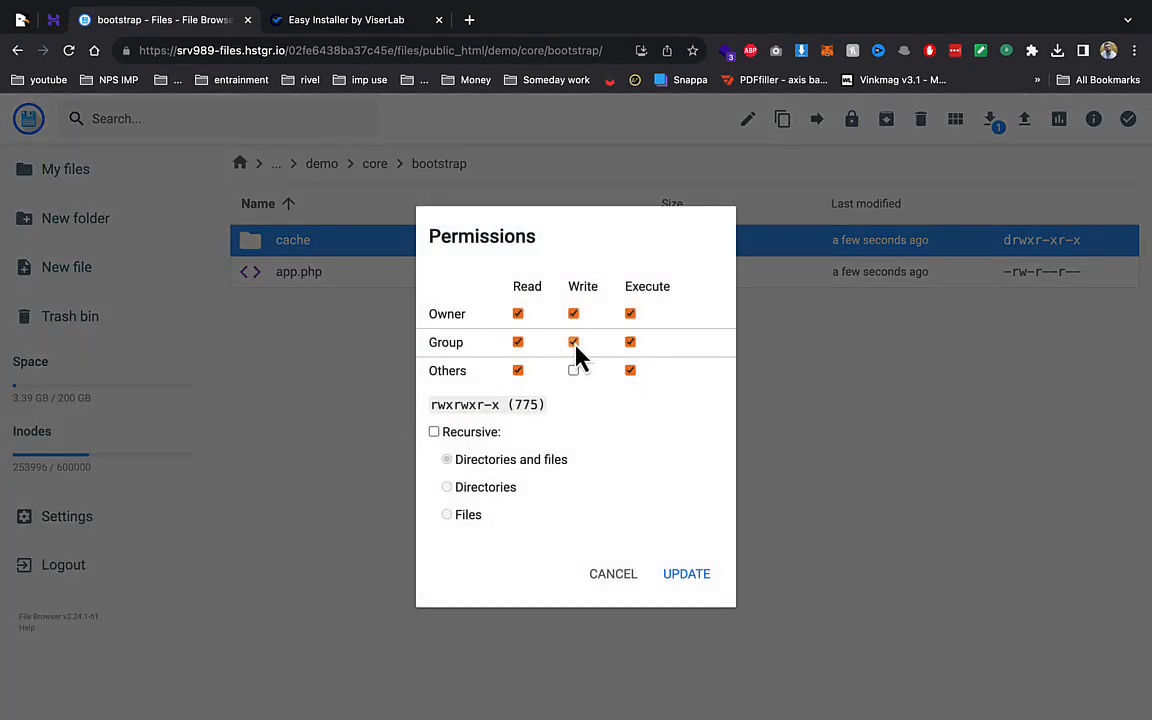
click(686, 574)
- Give the storage folder and storage/app group write (775) permissions
click(373, 163)
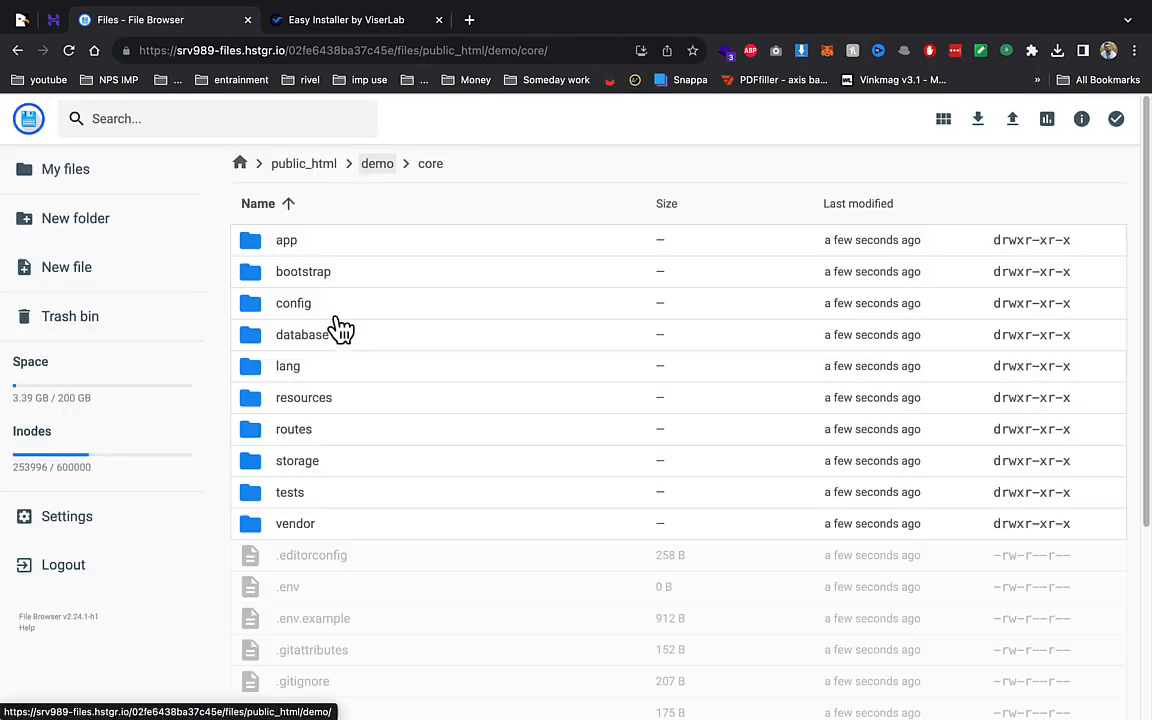
right_click(296, 465)
click(373, 610)
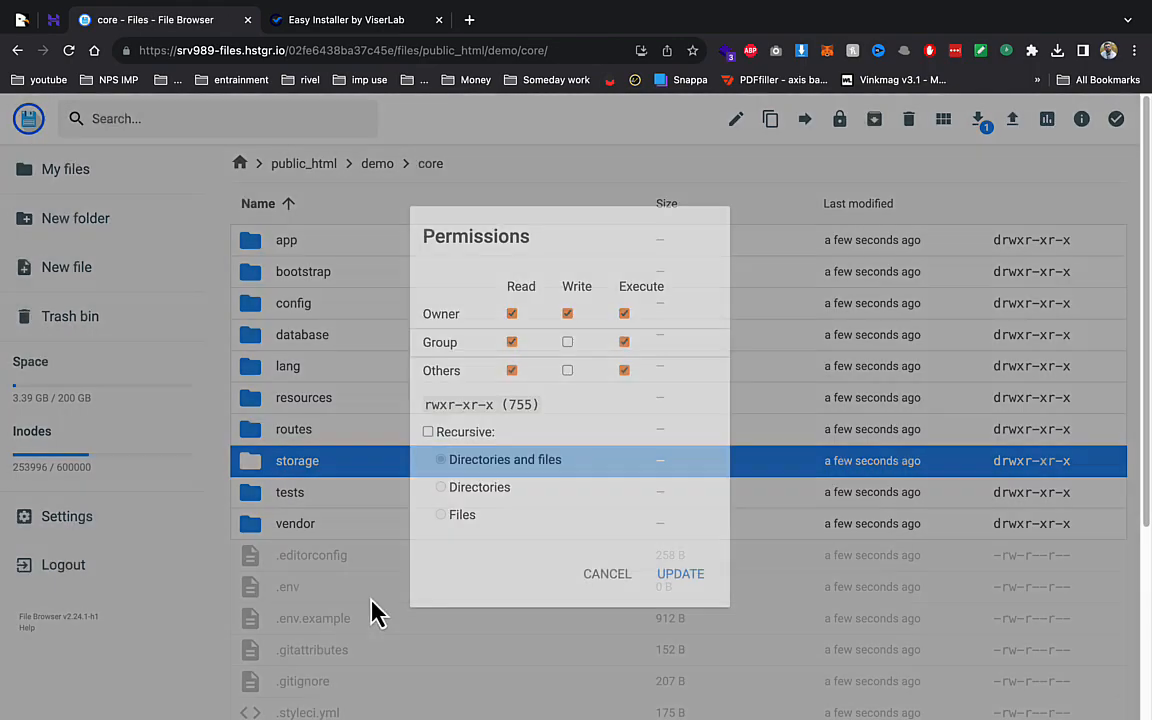
click(670, 573)
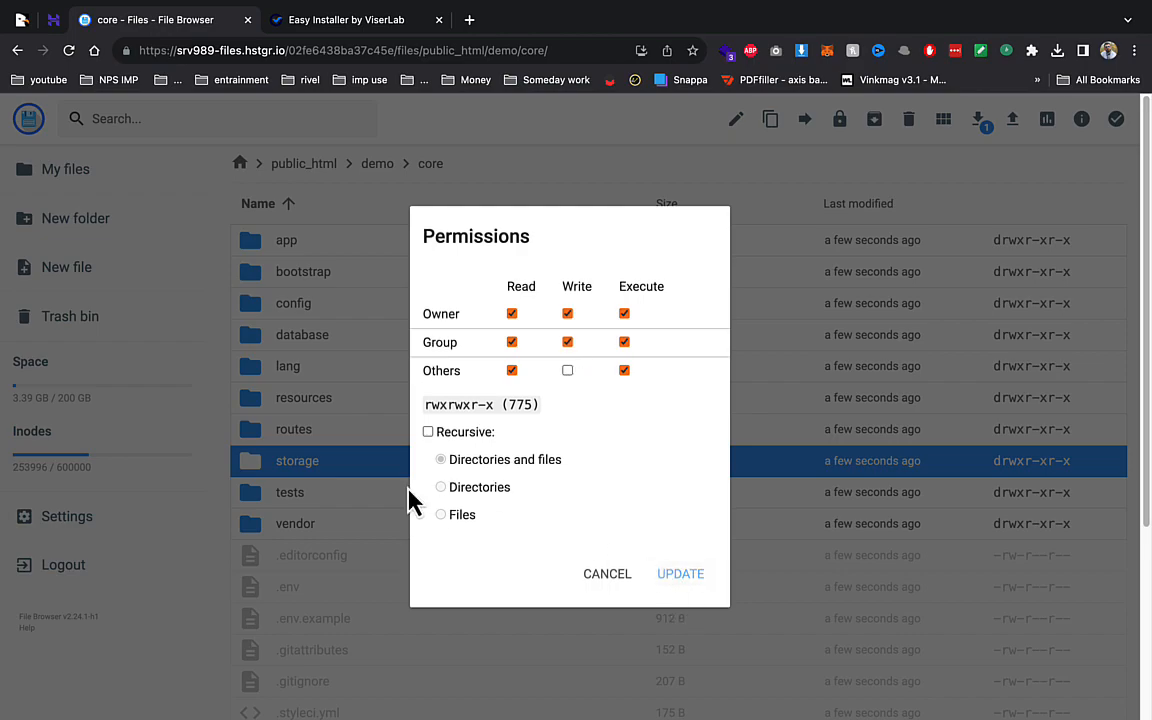
double_click(340, 466)
right_click(300, 241)
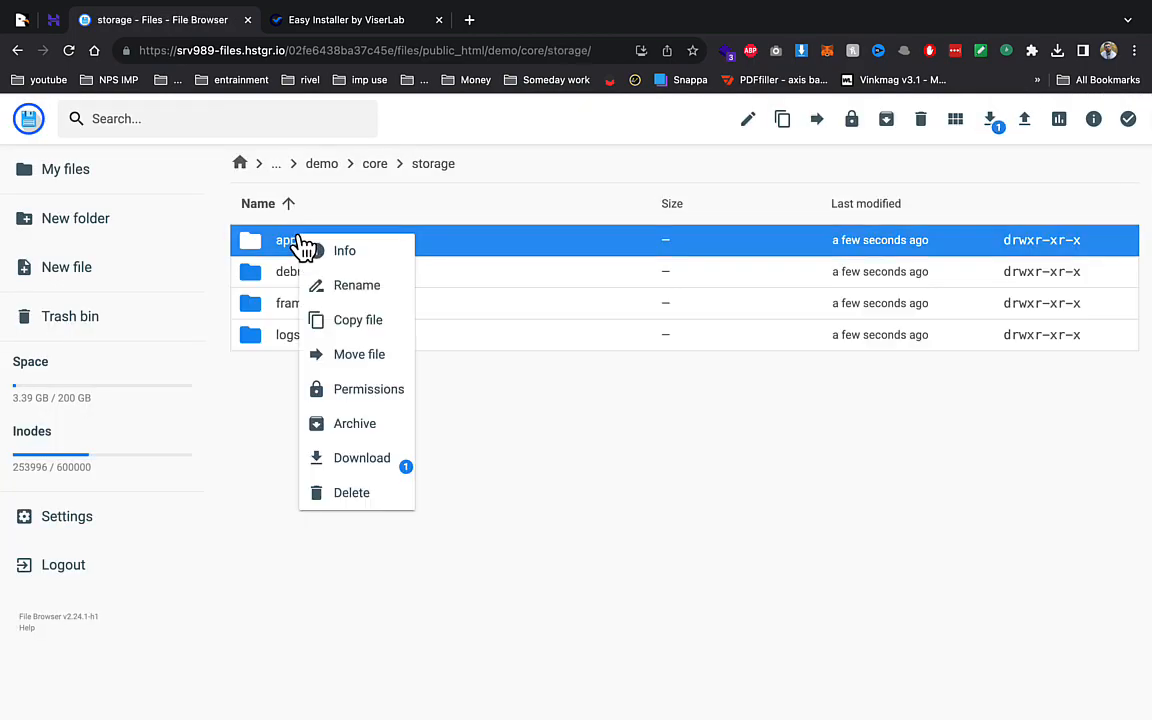
click(370, 389)
click(698, 578)
- Set storage/framework and storage/logs to 775 with group write
right_click(341, 312)
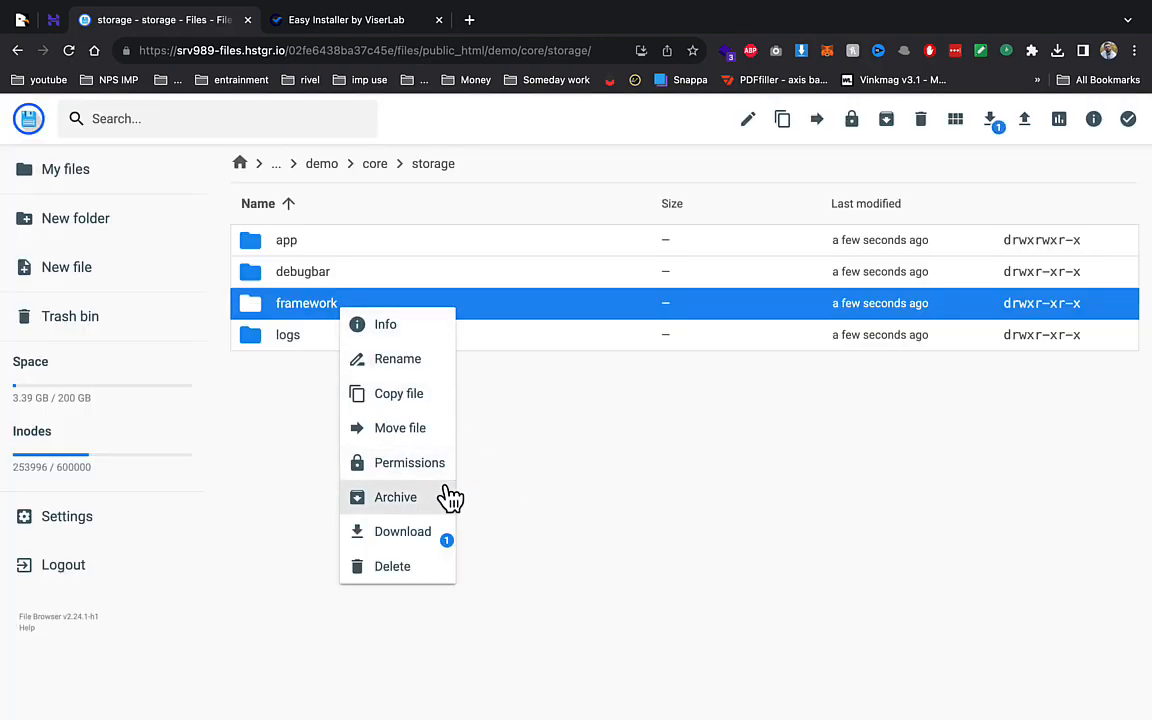
click(420, 462)
click(573, 342)
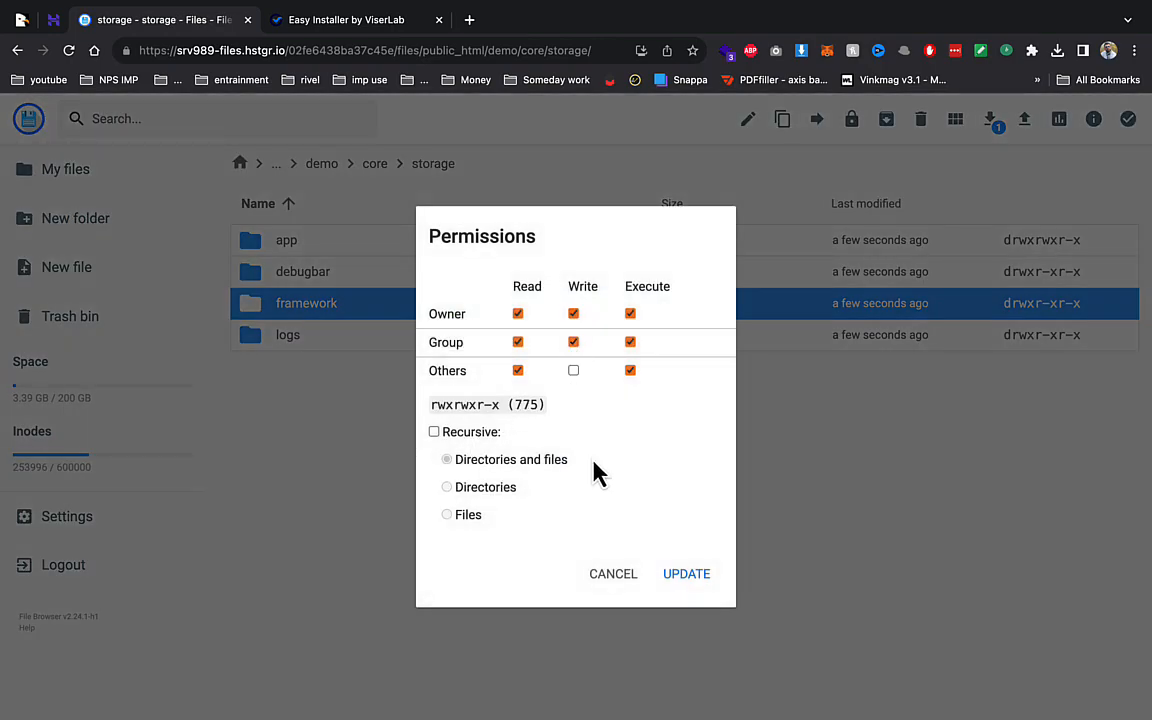
click(686, 588)
right_click(306, 336)
click(408, 512)
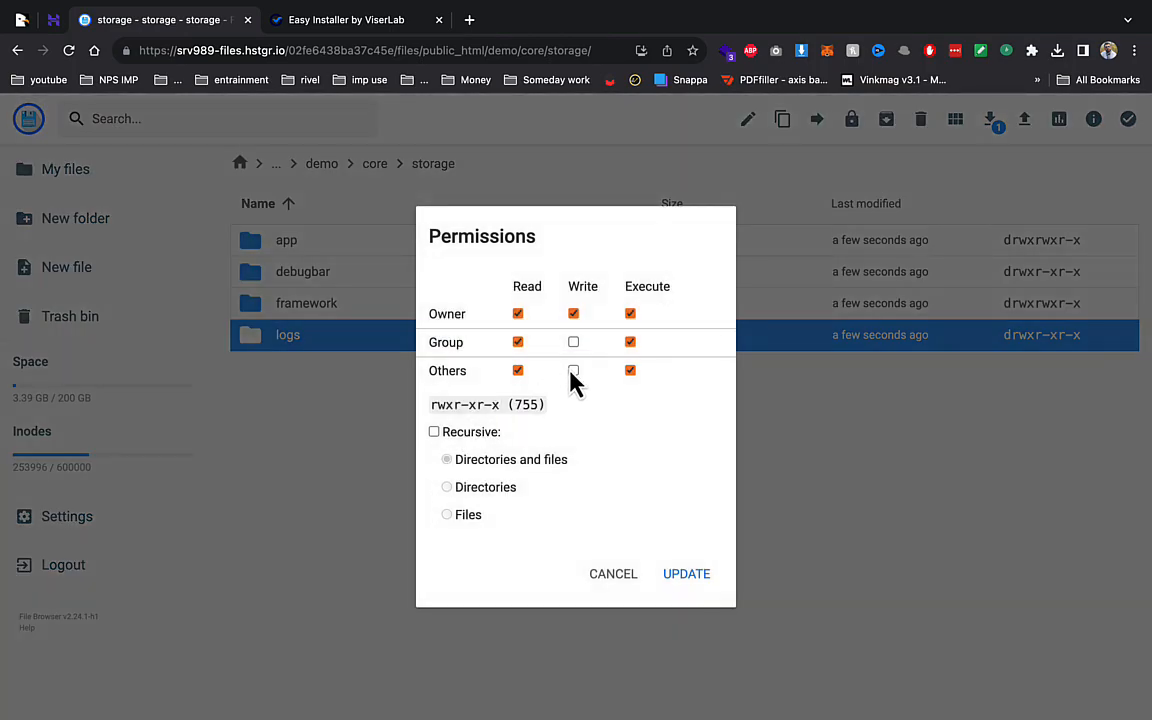
click(574, 343)
click(694, 576)
click(372, 22)
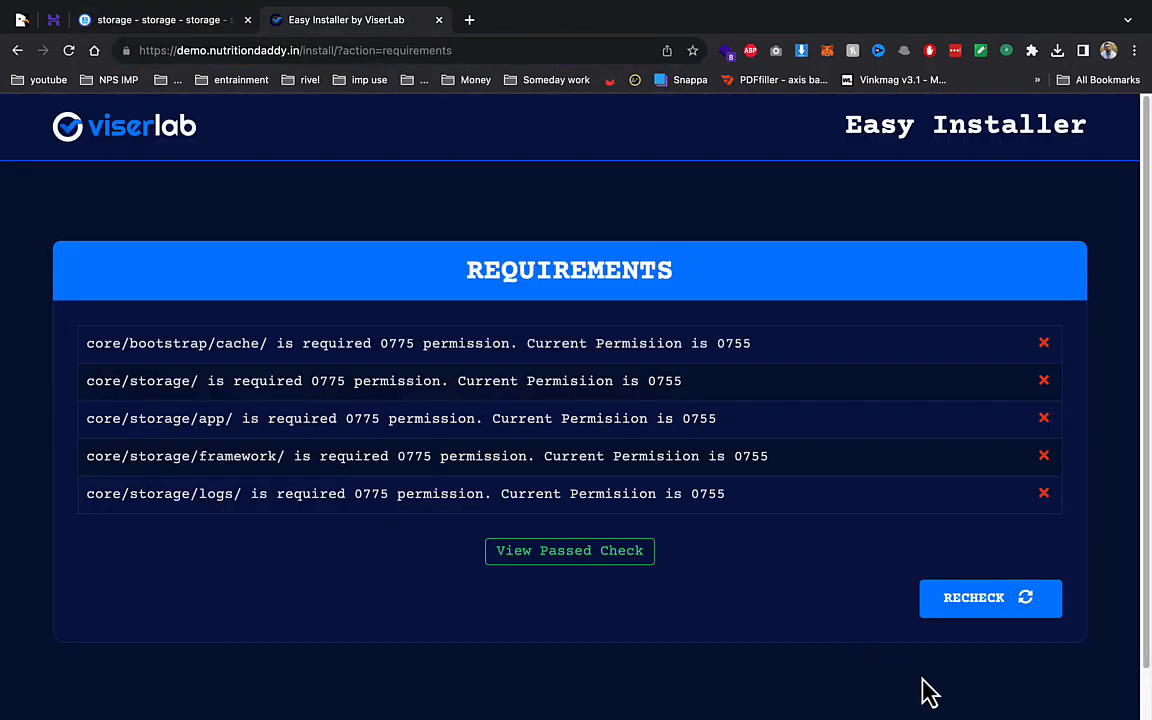
- Recheck the requirements and continue to the installation details form
click(1046, 612)
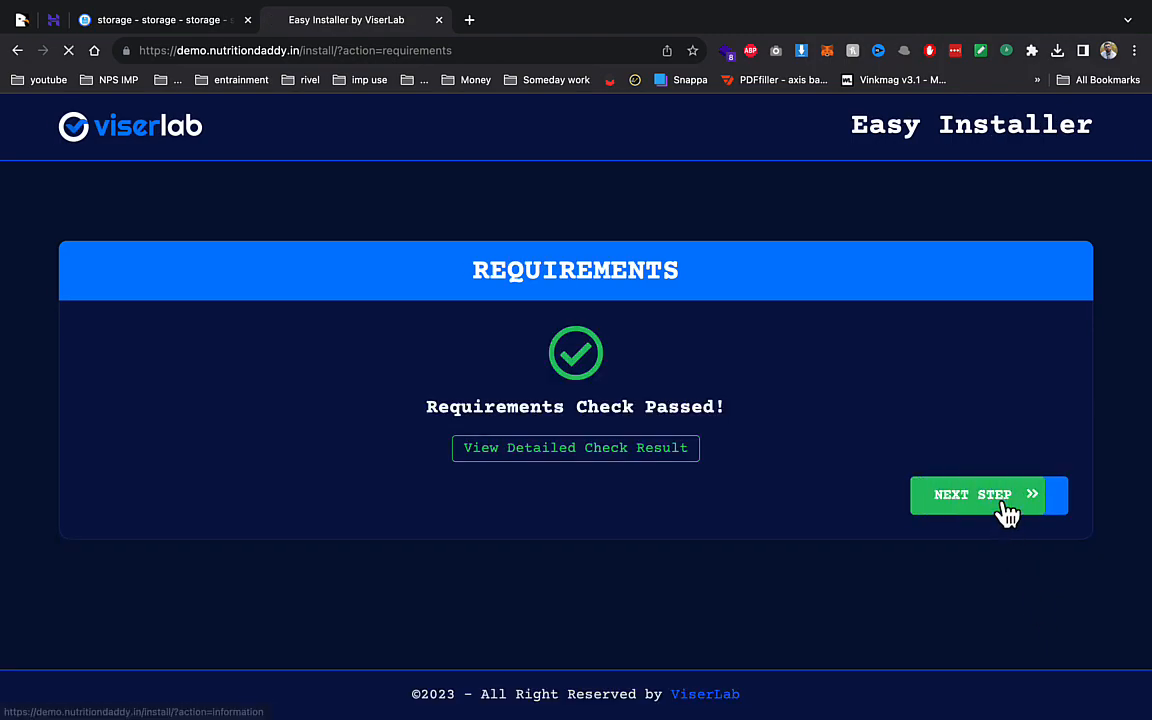
click(1002, 508)
scroll(363, 507, down, 1)
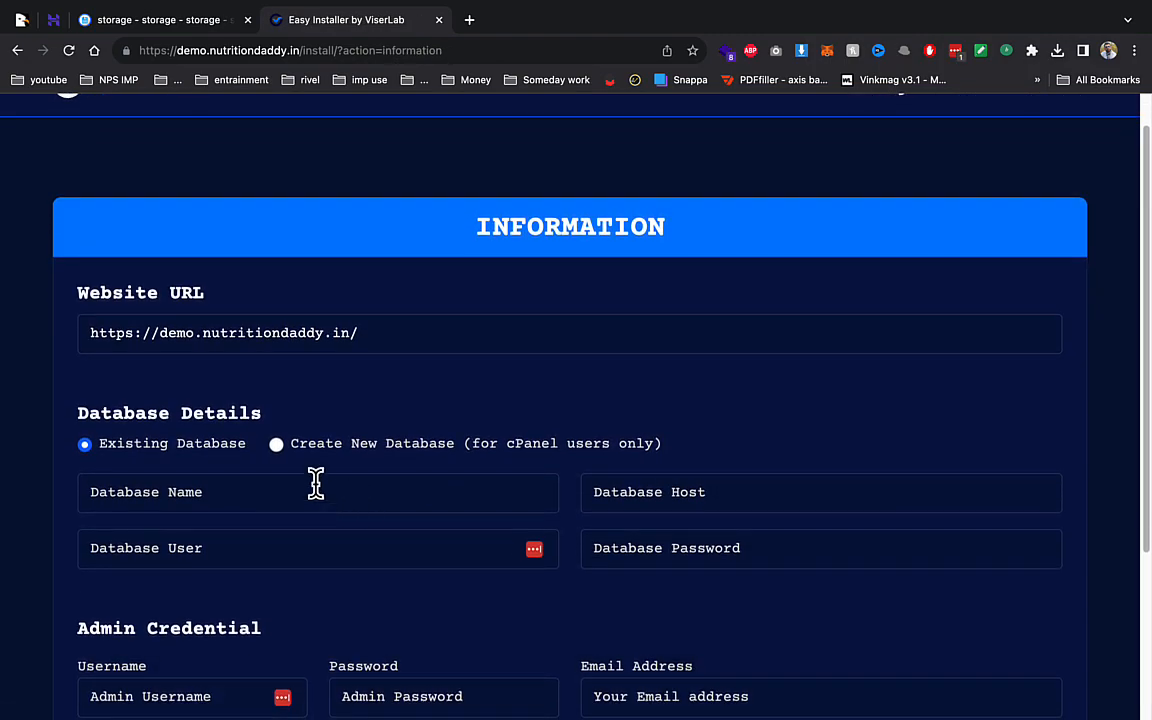
scroll(454, 500, down, 2)
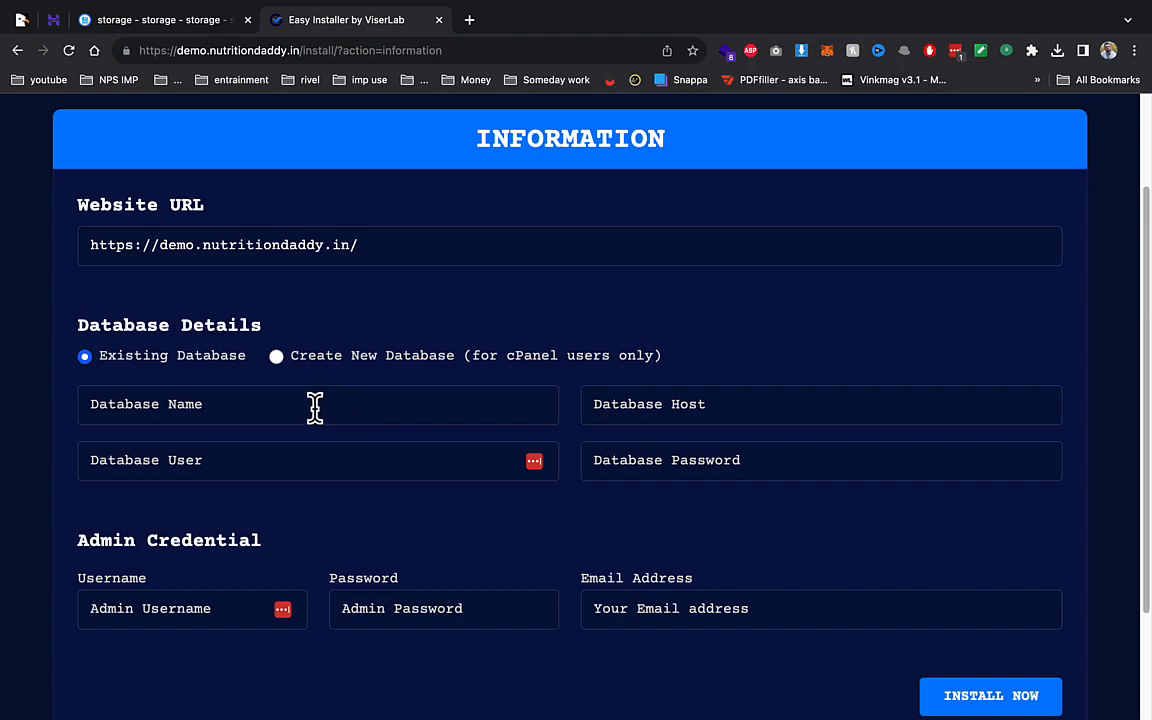
- Fill in the database name, host localhost, database user and database password
click(314, 404)
click(249, 481)
click(802, 400)
click(751, 475)
click(430, 466)
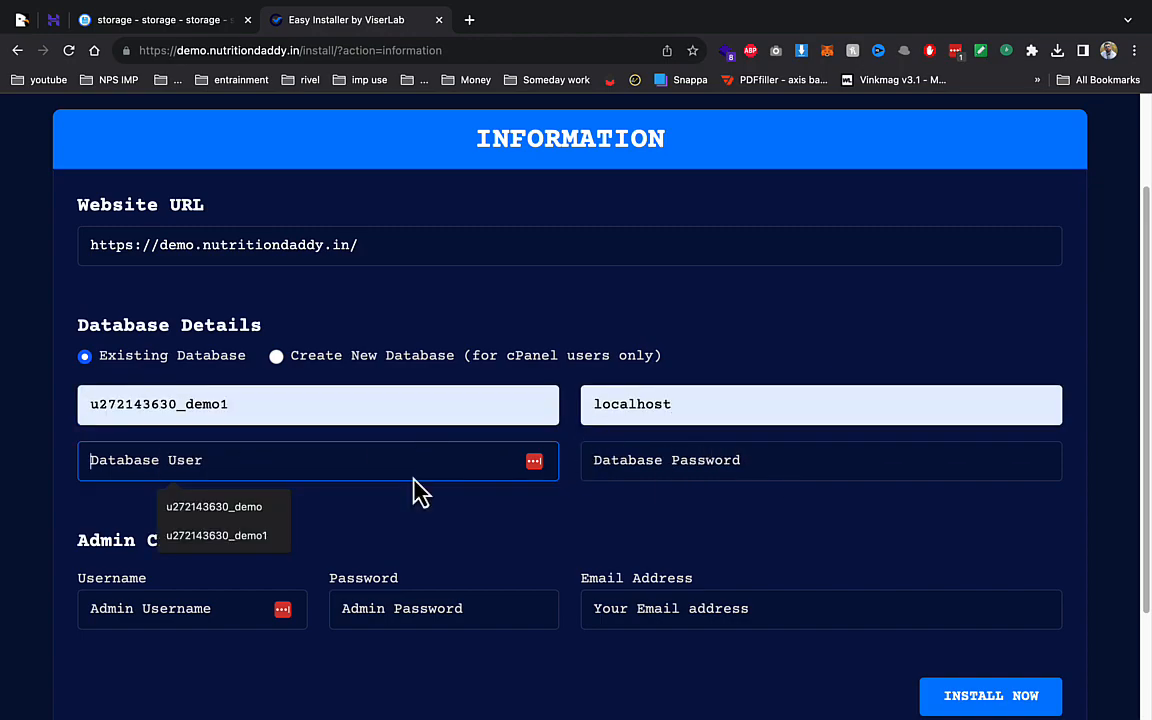
click(252, 540)
click(731, 466)
click(712, 503)
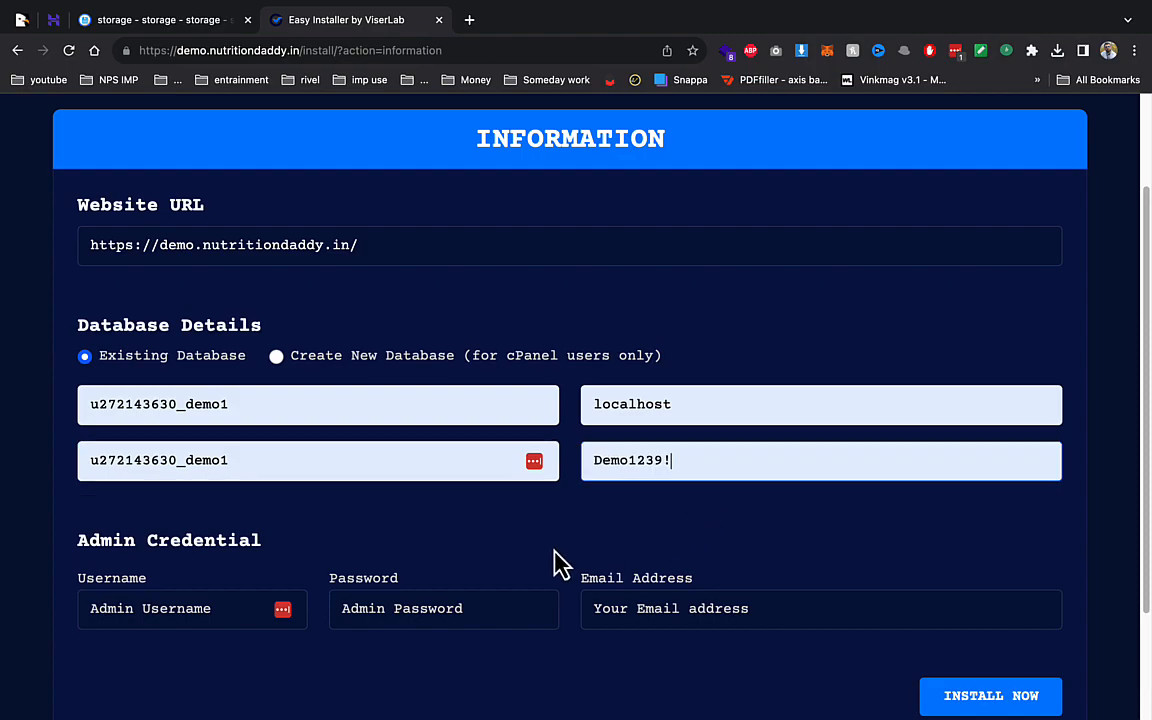
- Enter admin username admin, an admin password and e-mail, then run the installation
click(162, 607)
click(183, 657)
click(342, 603)
click(440, 655)
click(600, 607)
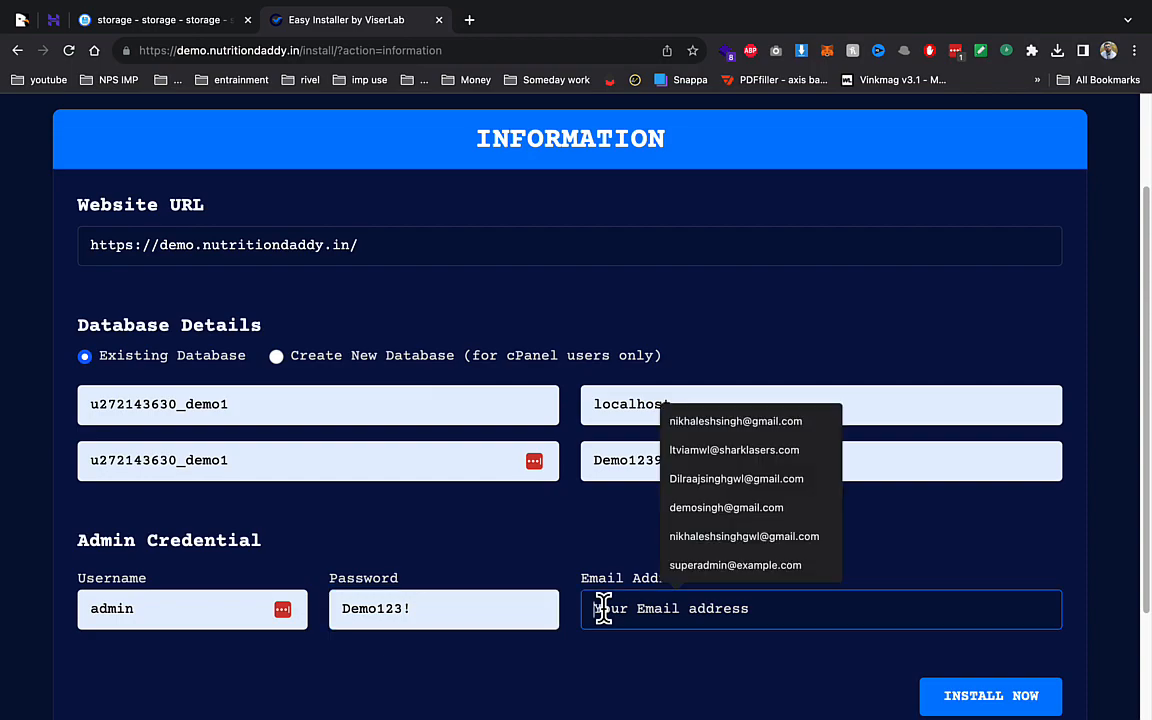
text(de)
click(771, 489)
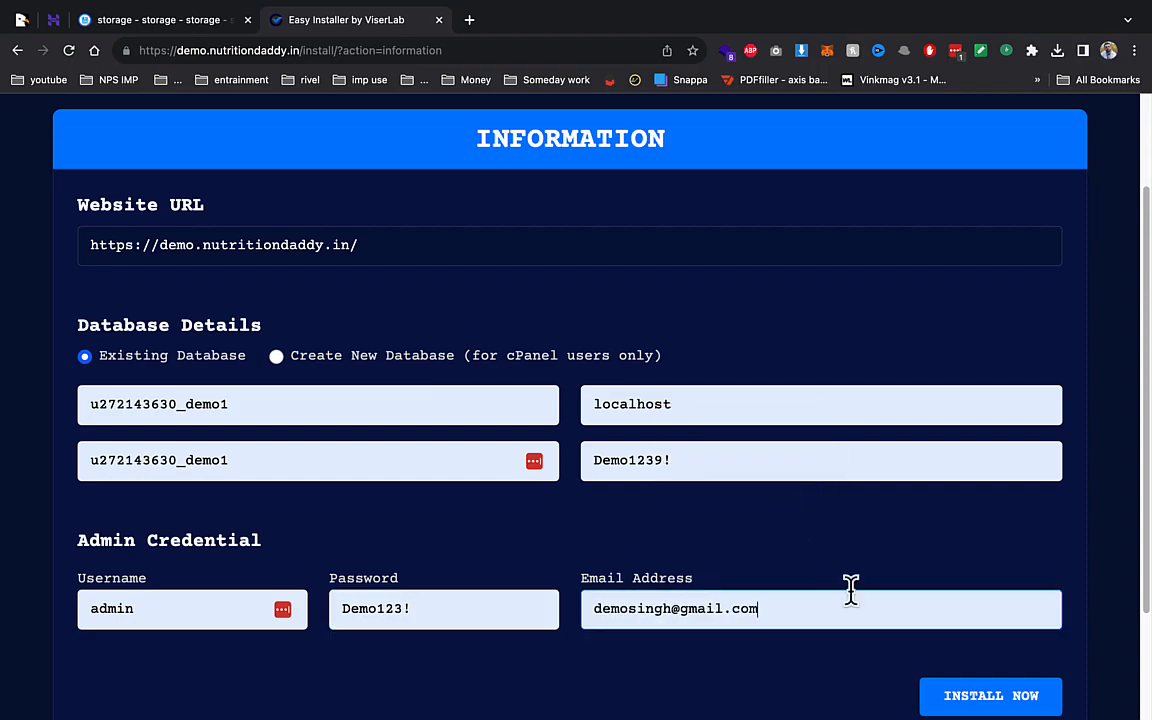
click(995, 700)
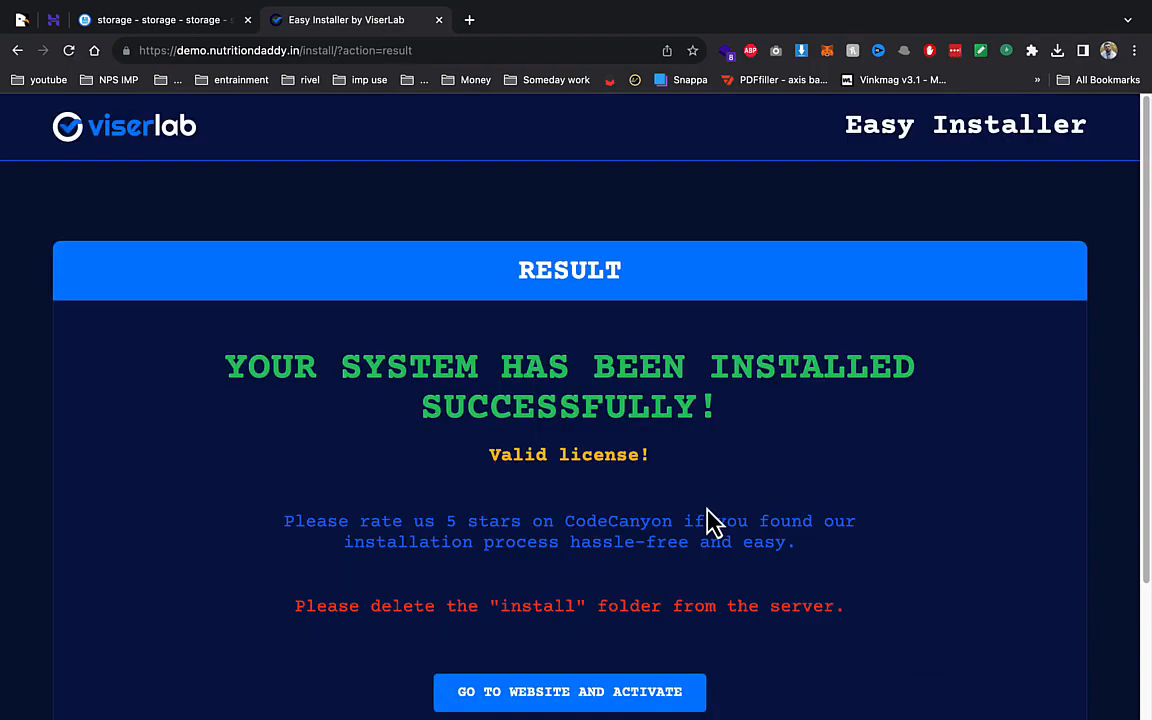
click(585, 700)
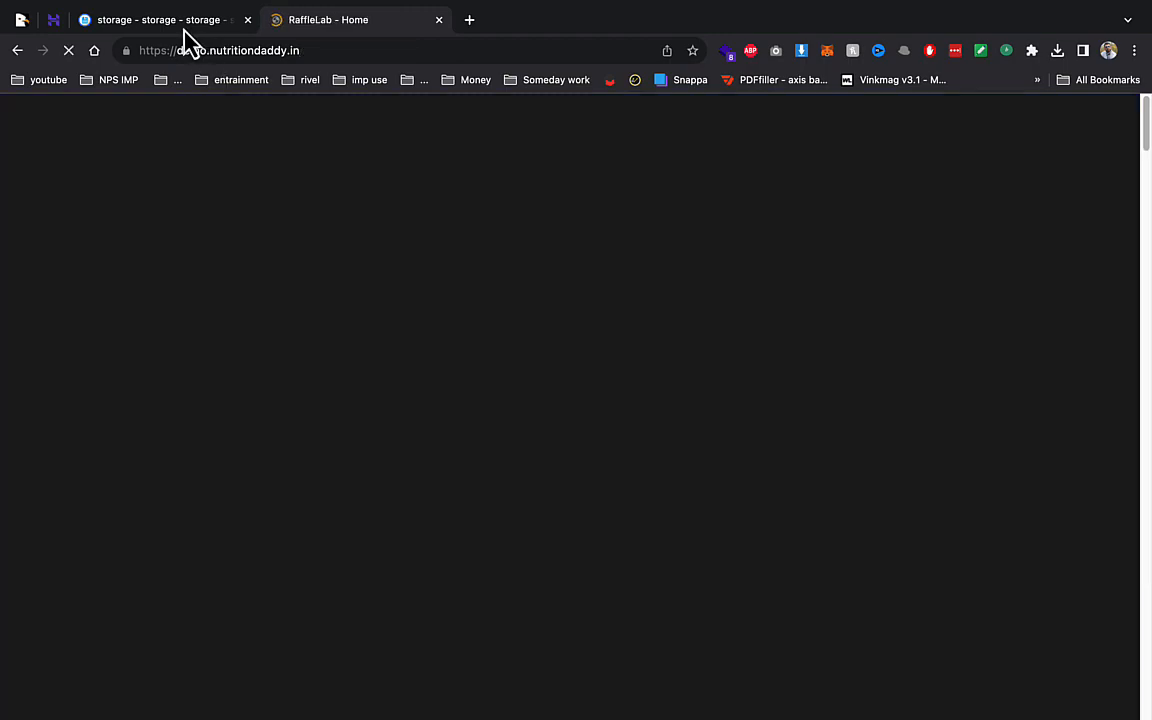
- Delete the install folder from the demo directory and view the live RaffleLab site
click(170, 20)
click(375, 163)
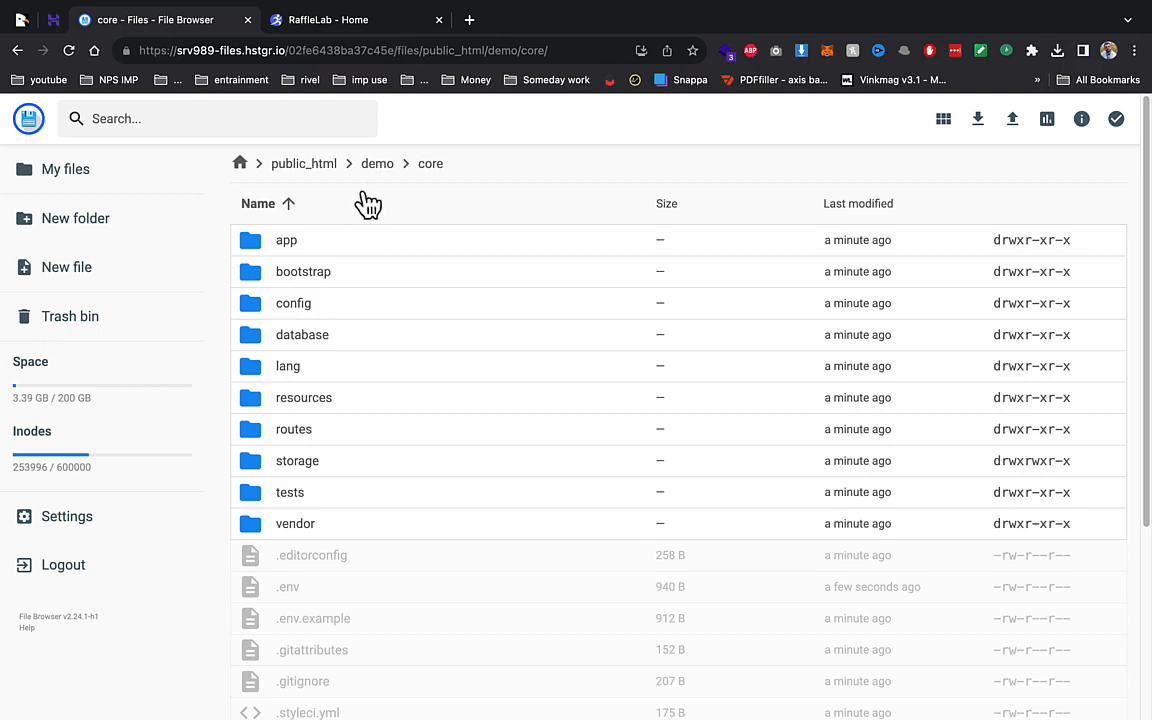
click(376, 163)
click(316, 336)
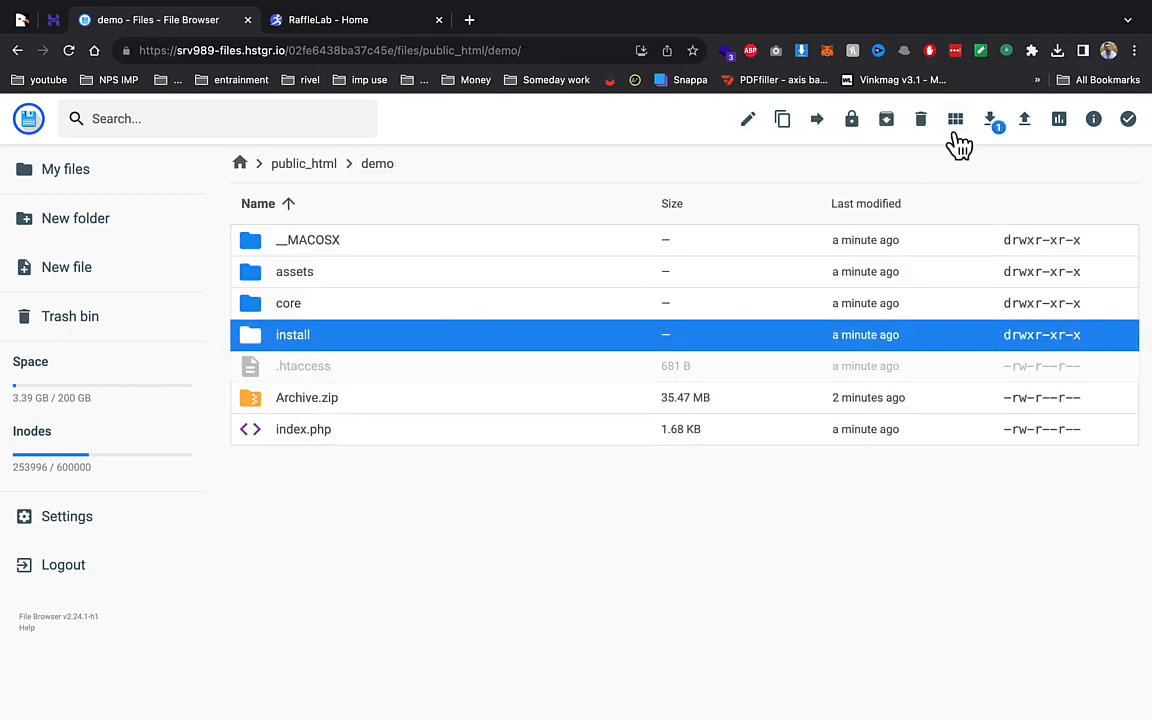
click(920, 119)
click(700, 440)
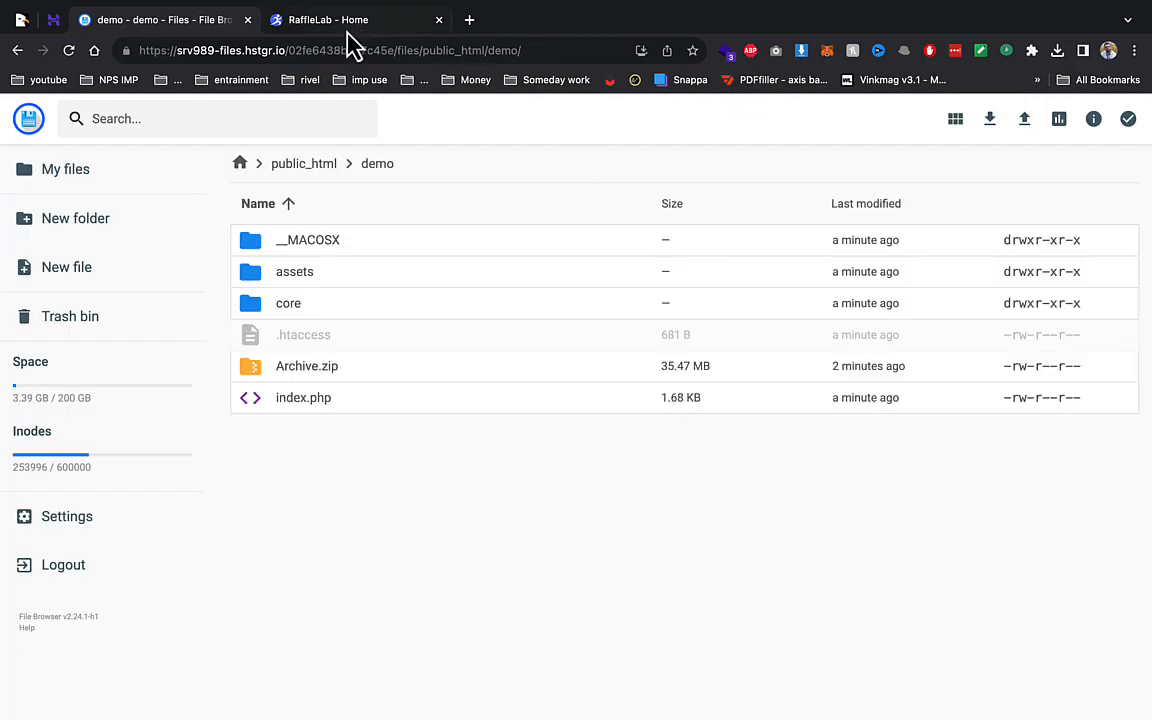
click(345, 22)
click(322, 665)
- Open the admin login page by changing the login URL to /admin
scroll(838, 278, down, 10)
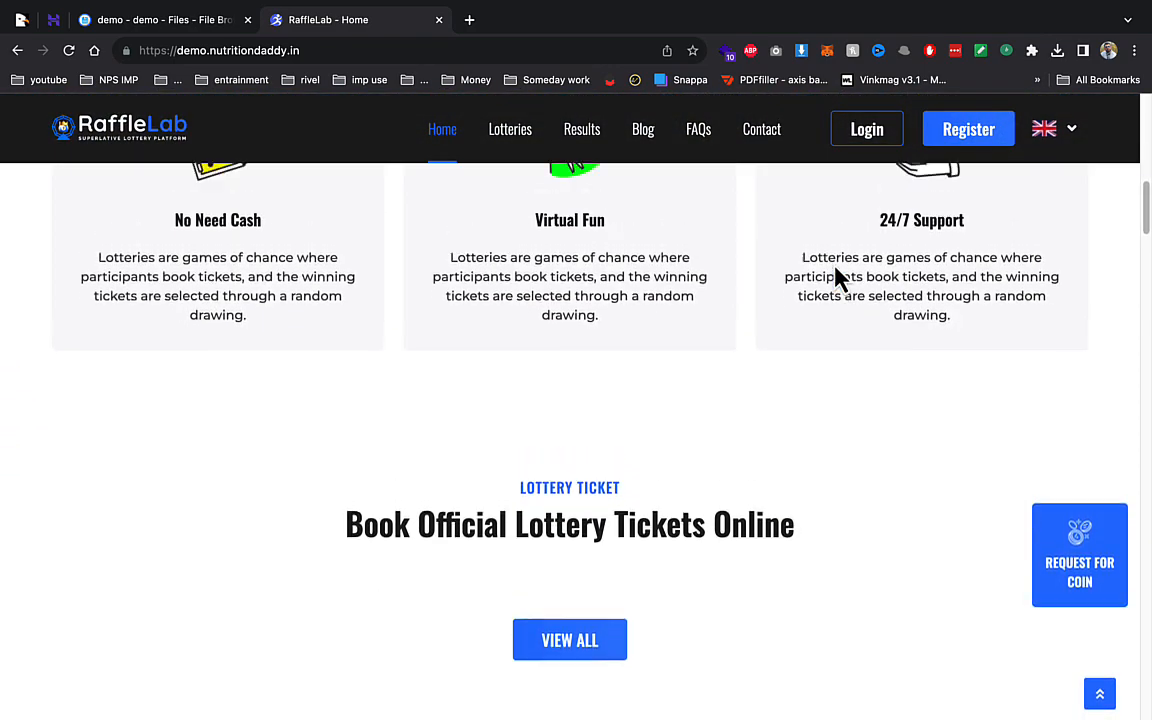
scroll(838, 278, up, 5)
click(866, 129)
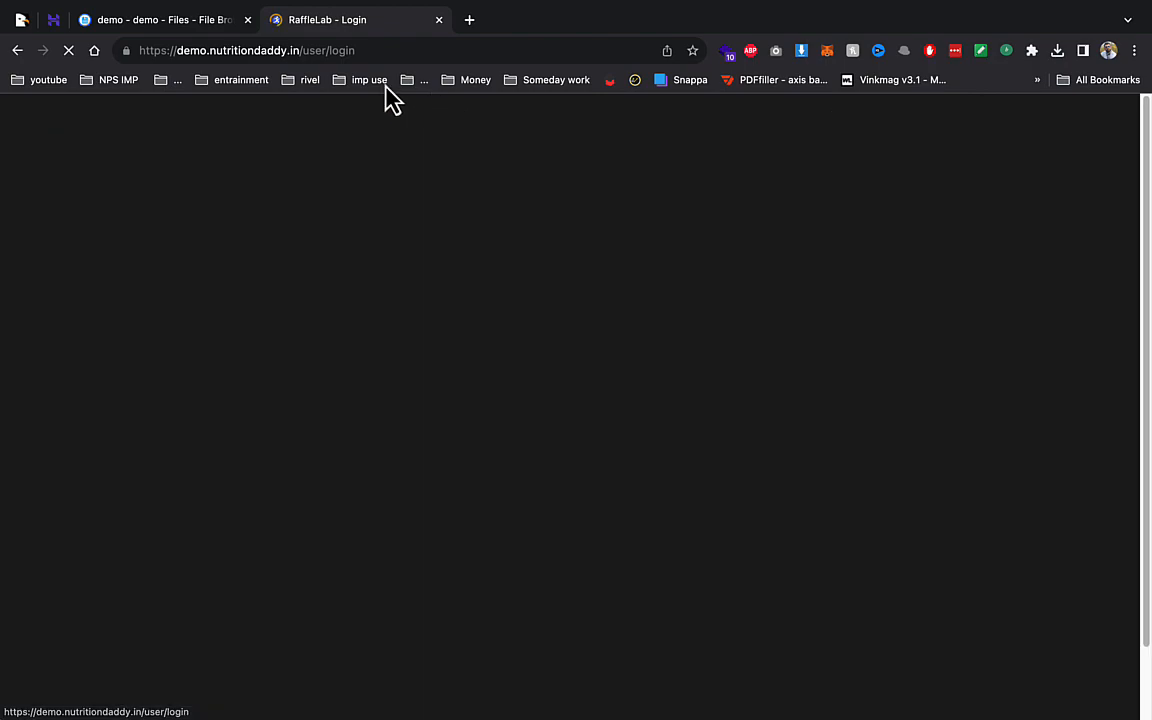
drag(301, 51, 519, 94)
text(admin)
key(Return)
- Sign in with username admin and the admin password, dismissing the LastPass prompt
click(499, 413)
text(admin)
key(Tab)
text(••••••)
key(ctrl+super+space)
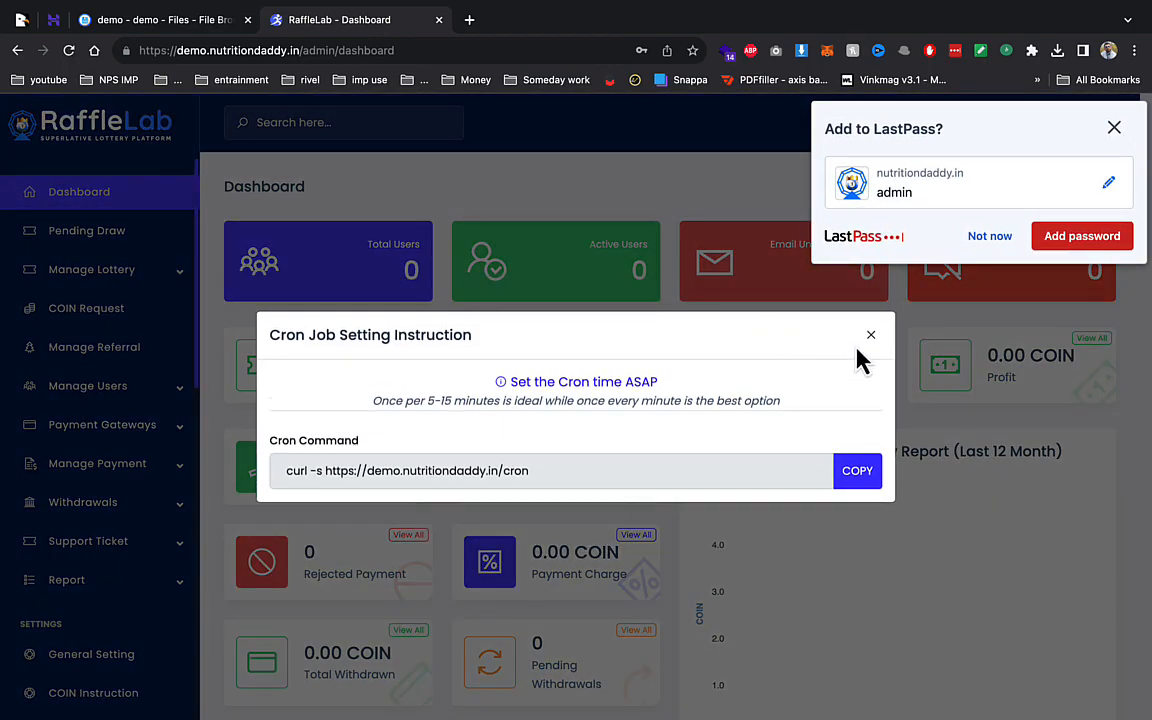
click(989, 236)
- Close the cron notice, review General Setting's site title, coin name and COIN symbol, then go to System Configuration
click(878, 334)
scroll(77, 399, down, 10)
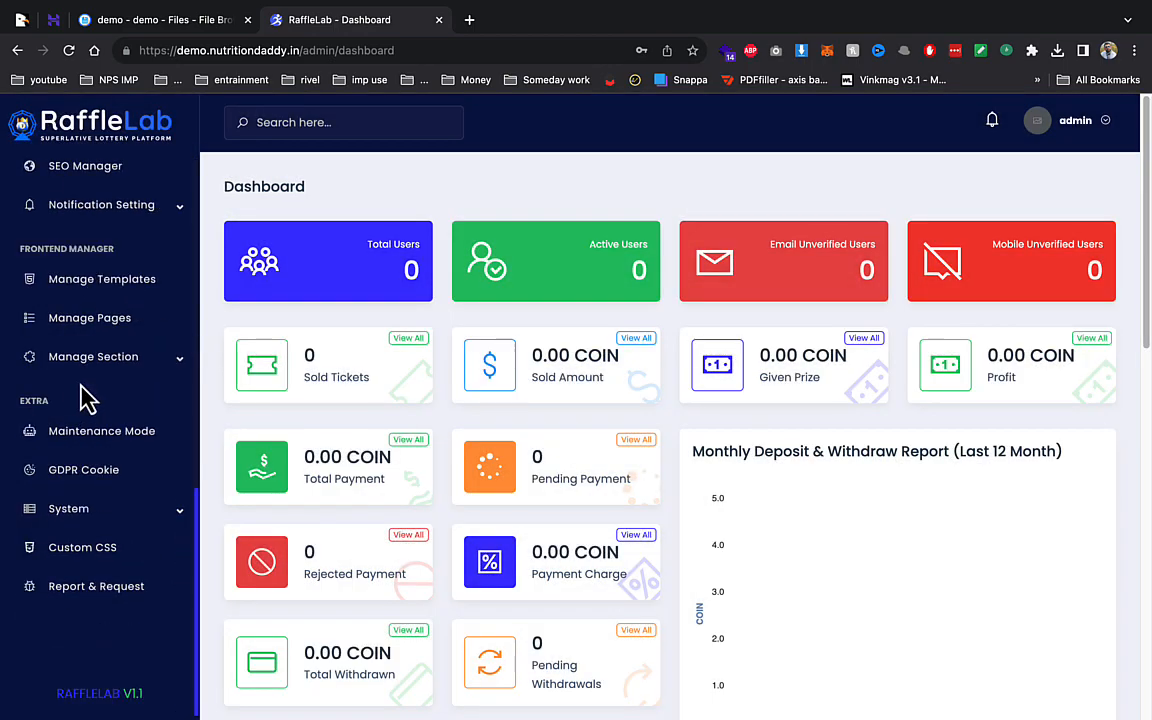
scroll(97, 262, up, 5)
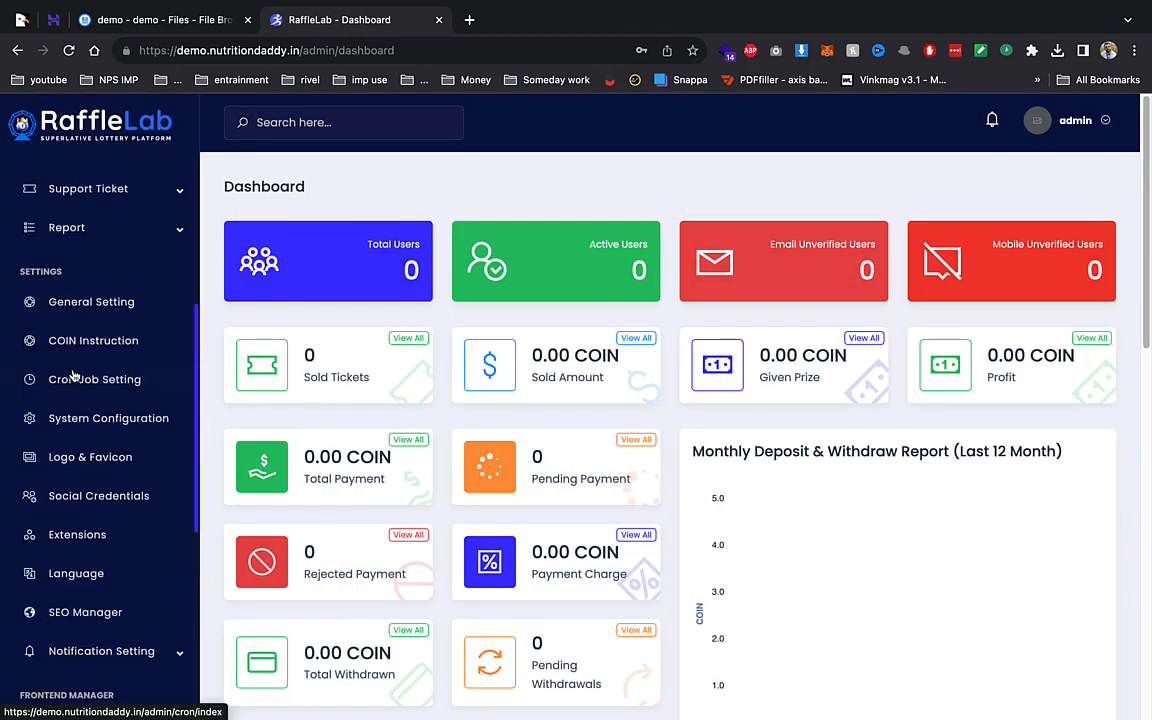
click(103, 318)
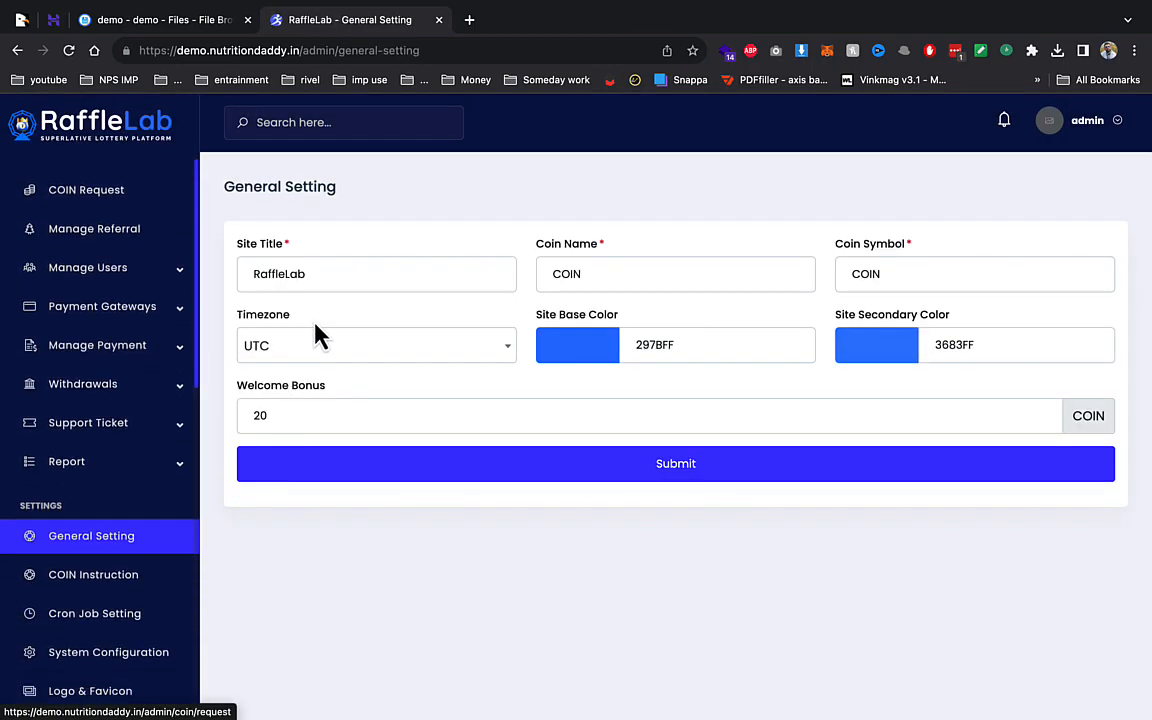
drag(374, 280, 202, 285)
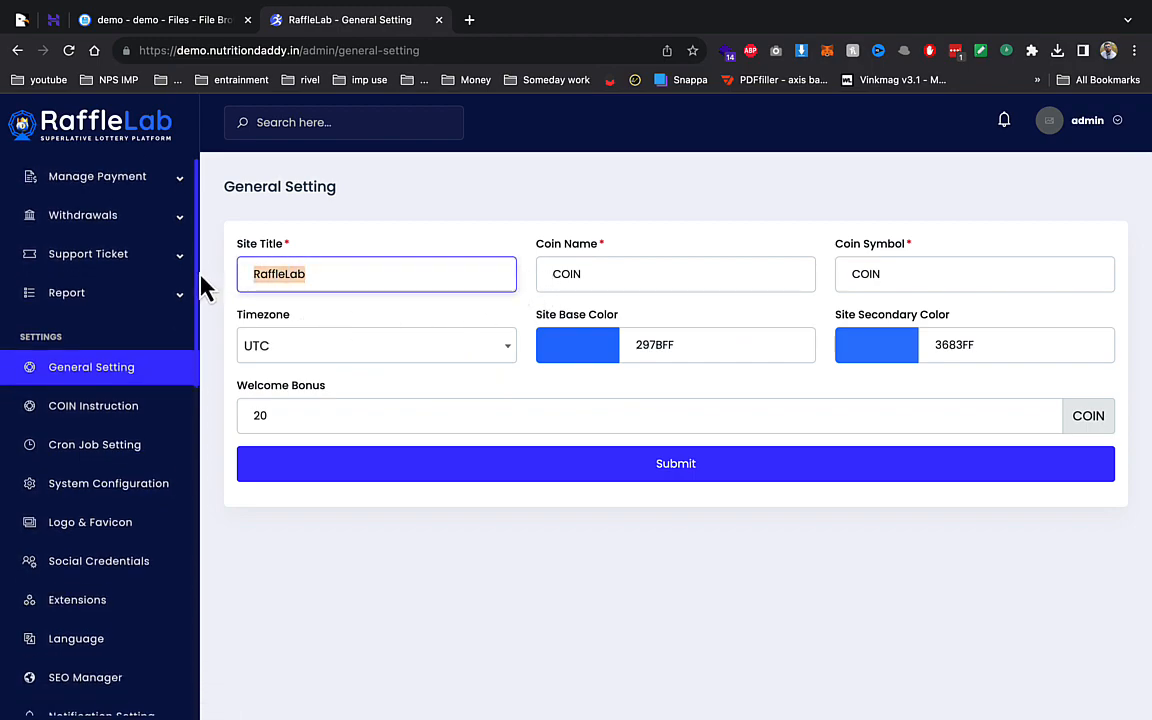
drag(656, 270, 466, 270)
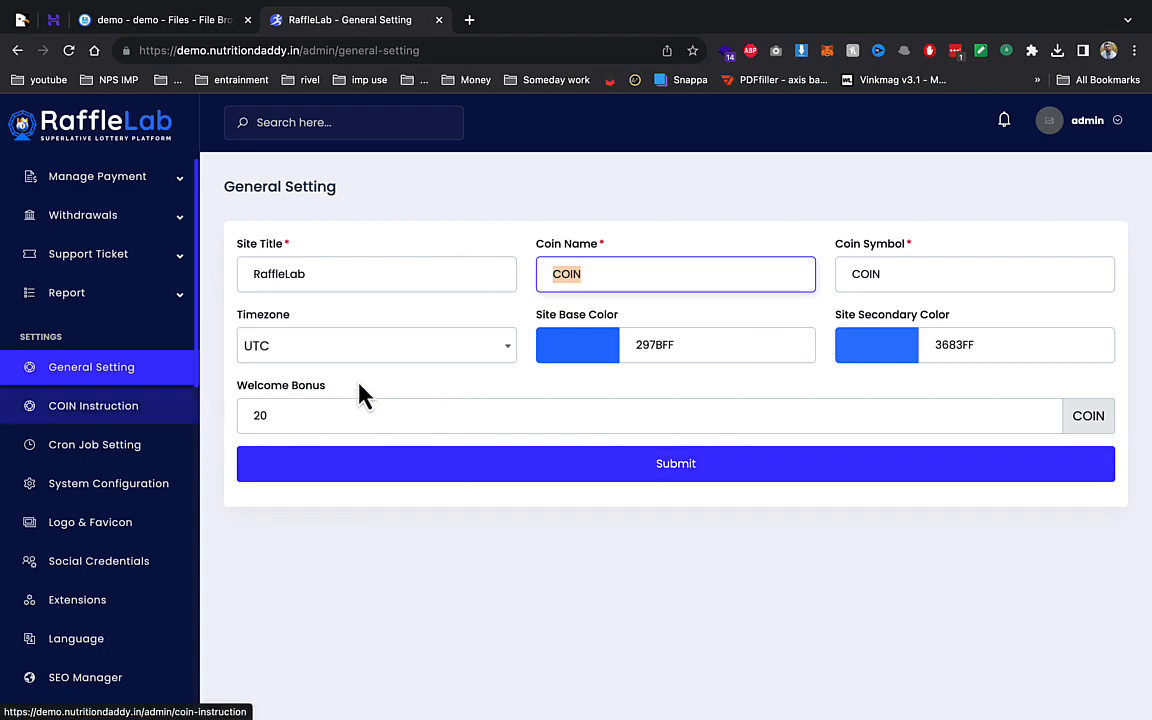
double_click(866, 272)
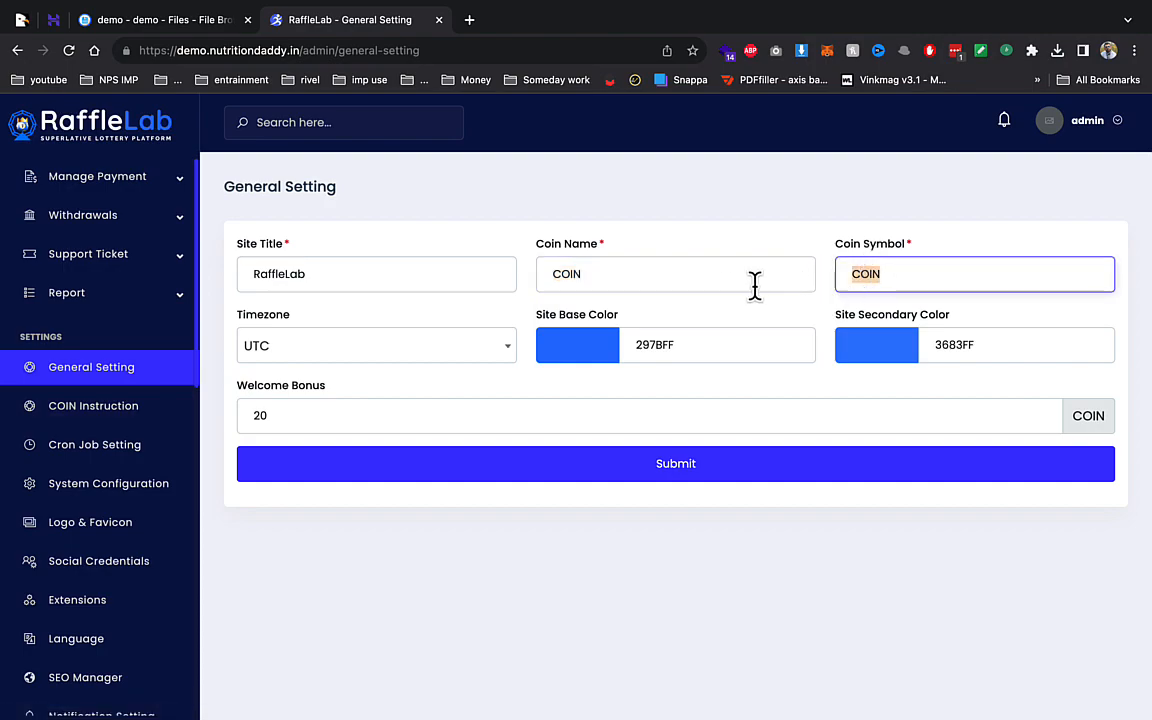
click(67, 405)
scroll(76, 410, down, 3)
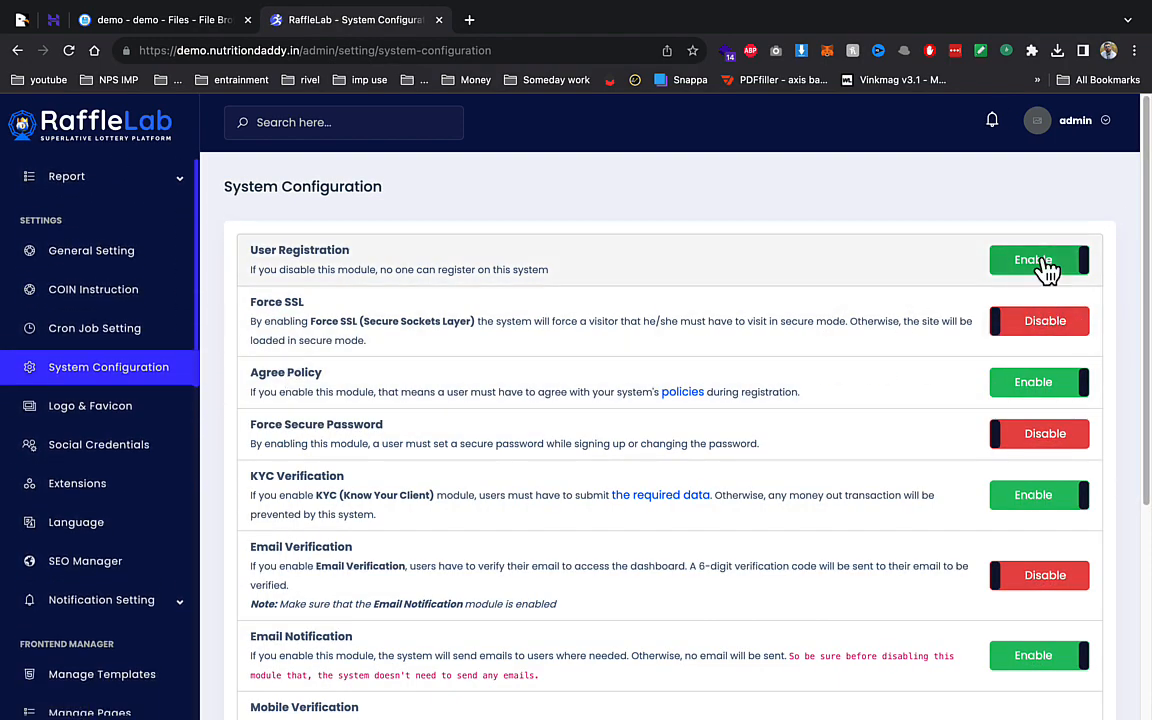
- Switch User Registration, KYC Verification and Email Notification to Disable
click(1042, 262)
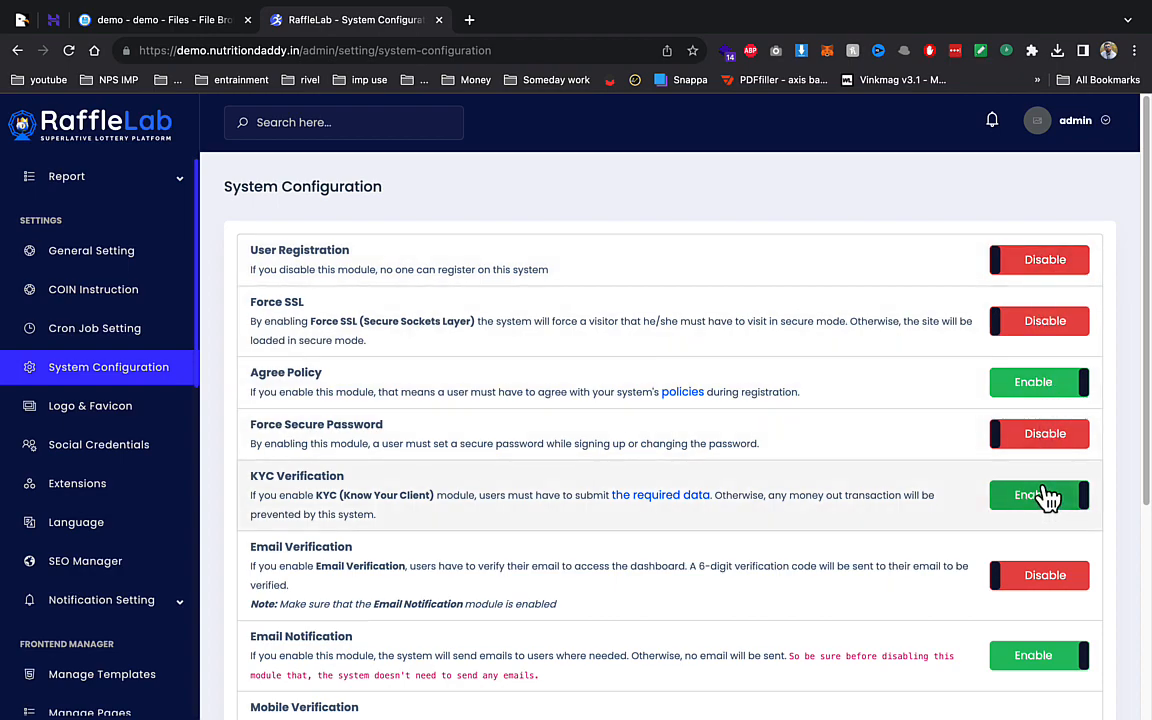
click(1041, 497)
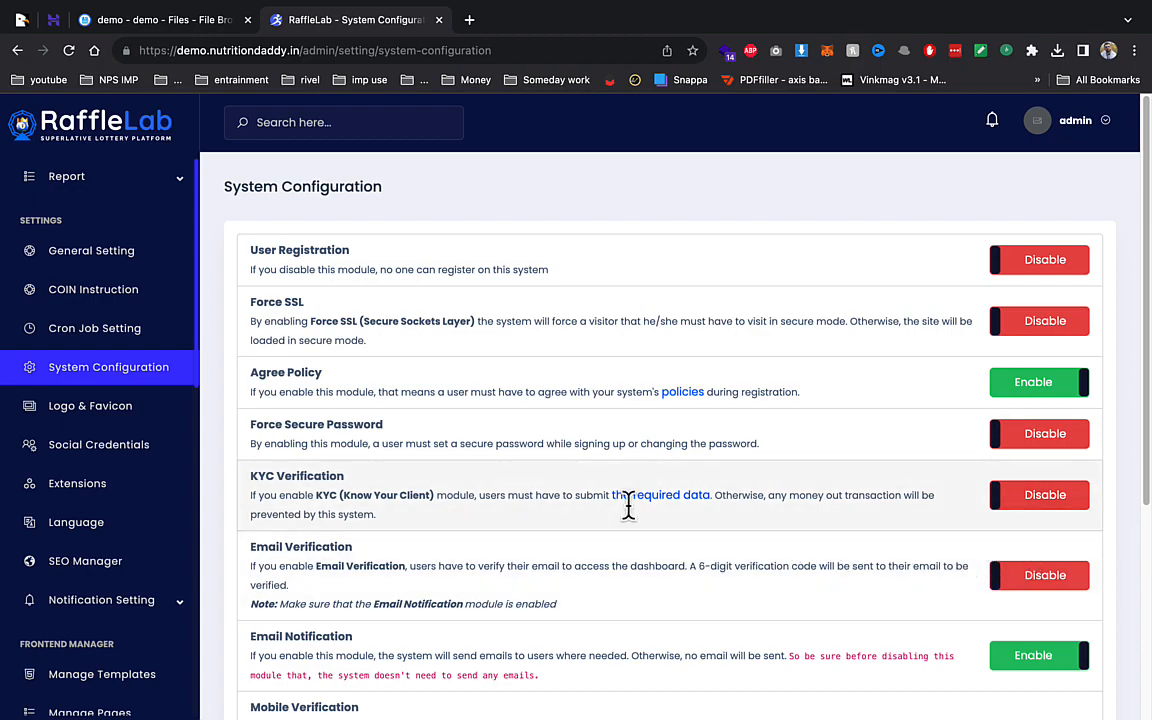
scroll(450, 488, down, 3)
click(1040, 524)
- Save the system configuration and open the Logo & Favicon settings
scroll(938, 339, down, 1)
scroll(340, 447, down, 1)
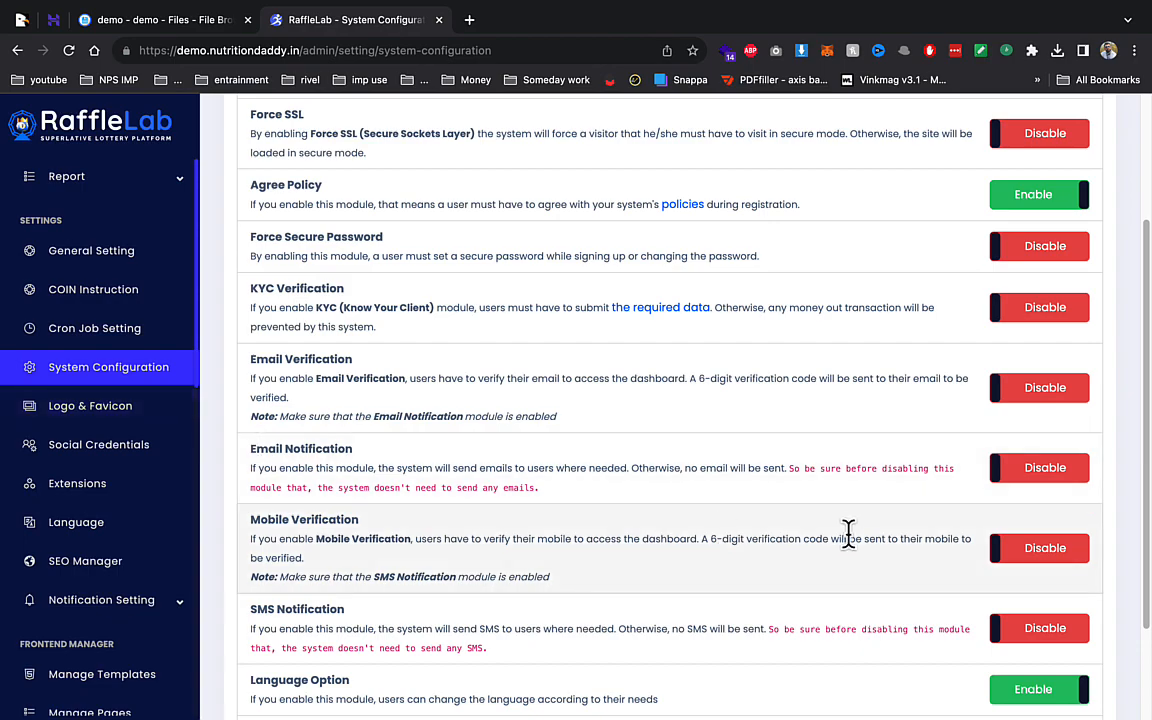
scroll(848, 535, down, 3)
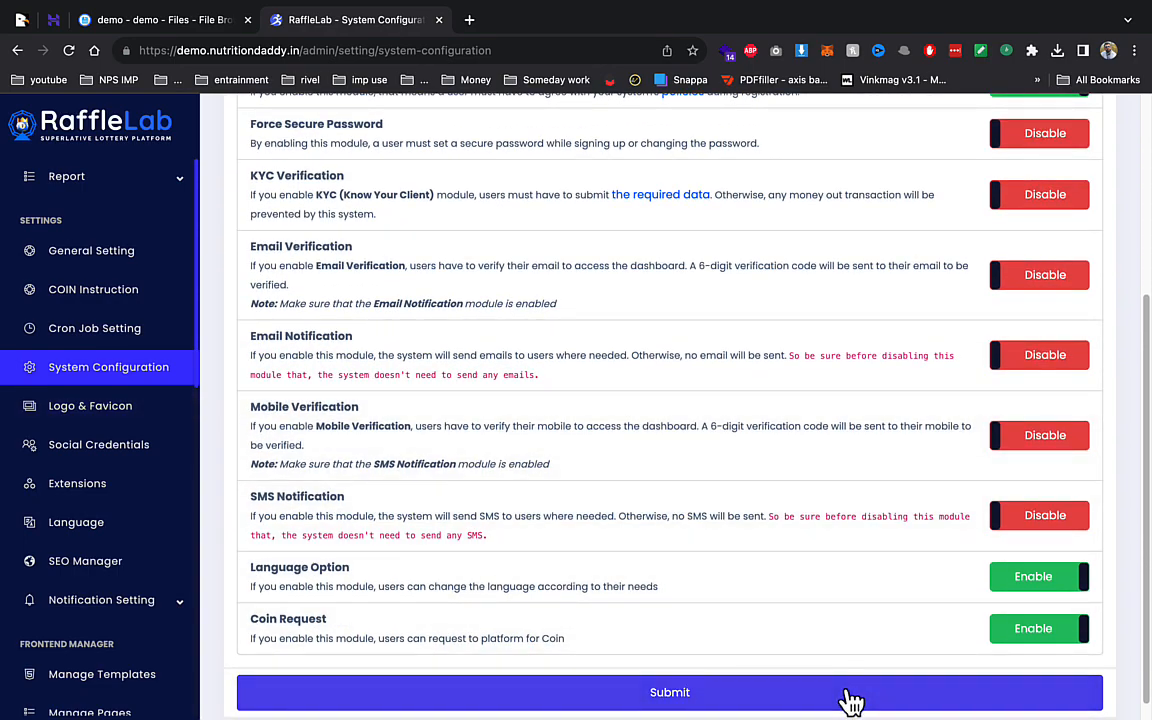
click(848, 700)
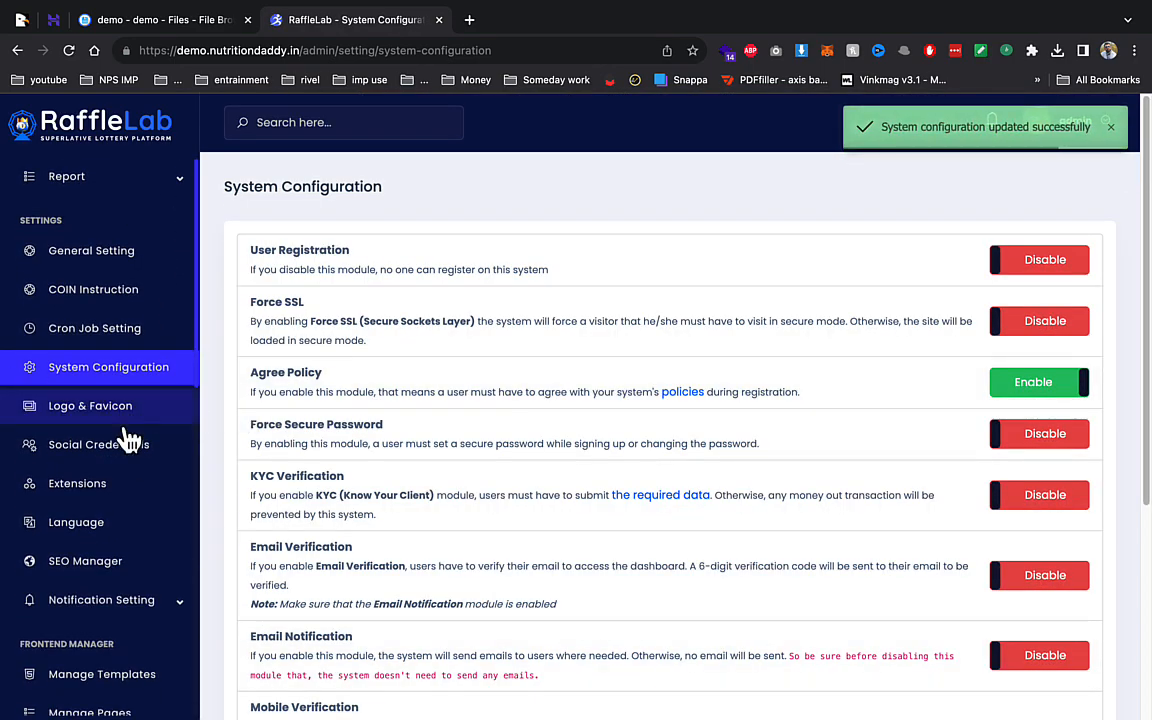
click(122, 408)
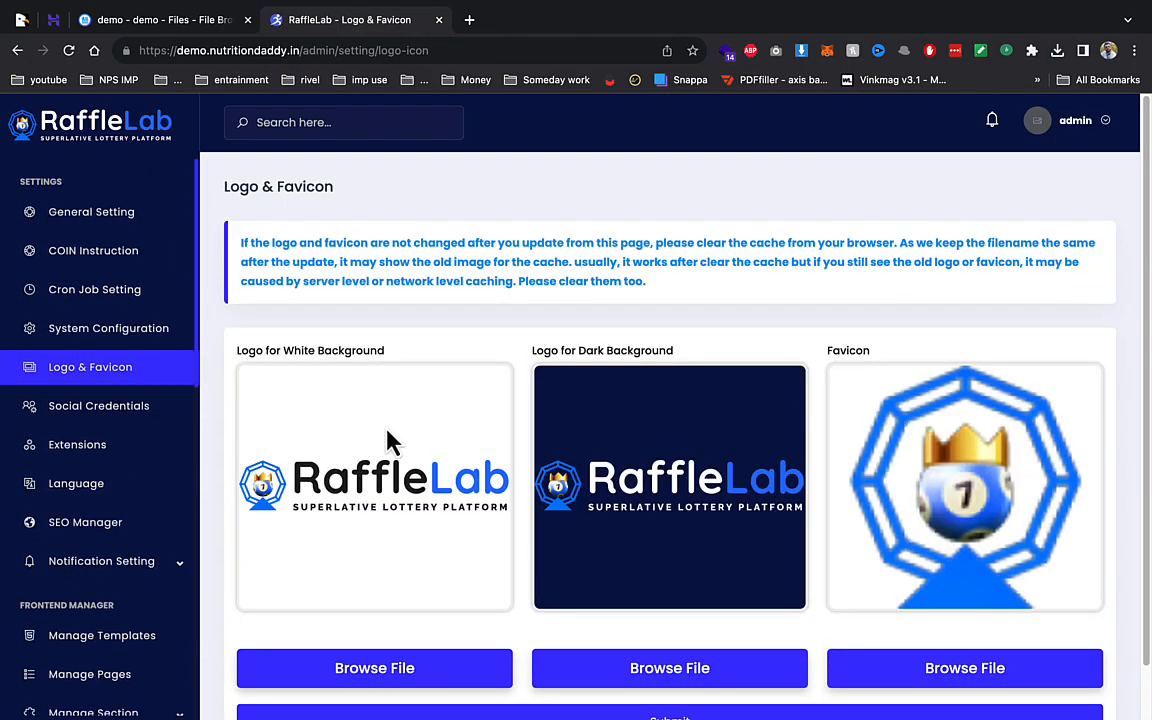
- Load the public site demo.nutritiondaddy.in in a new browser tab
scroll(370, 410, down, 1)
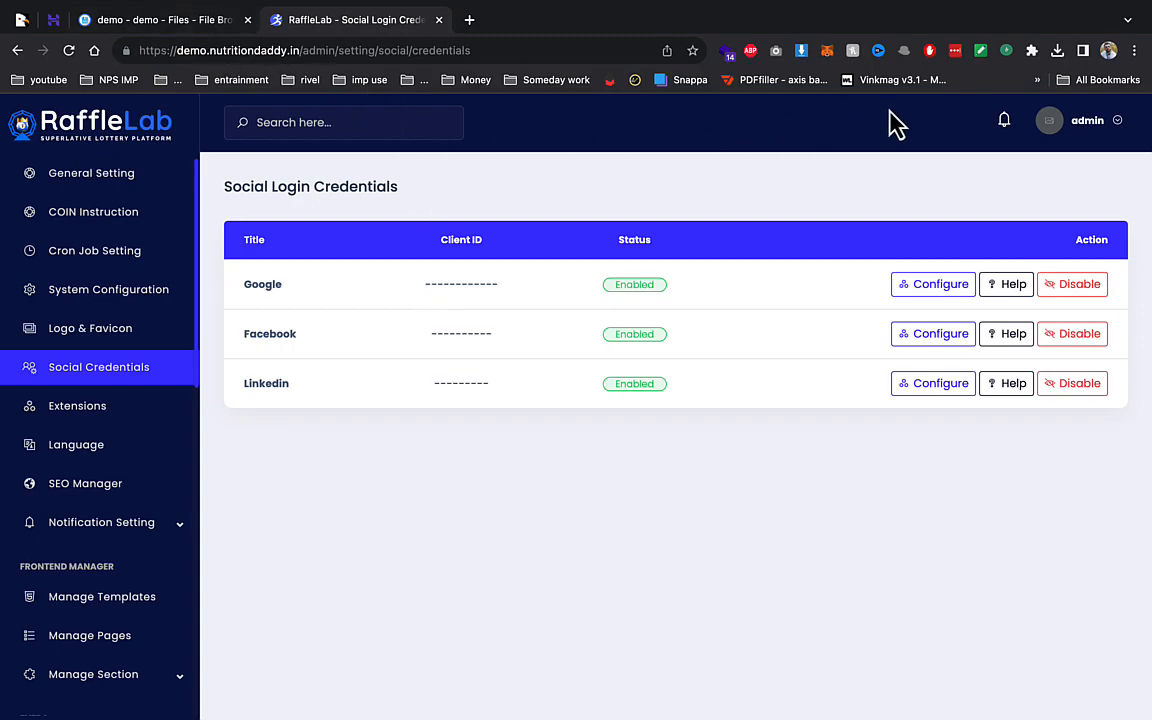
click(470, 21)
text(de)
click(425, 85)
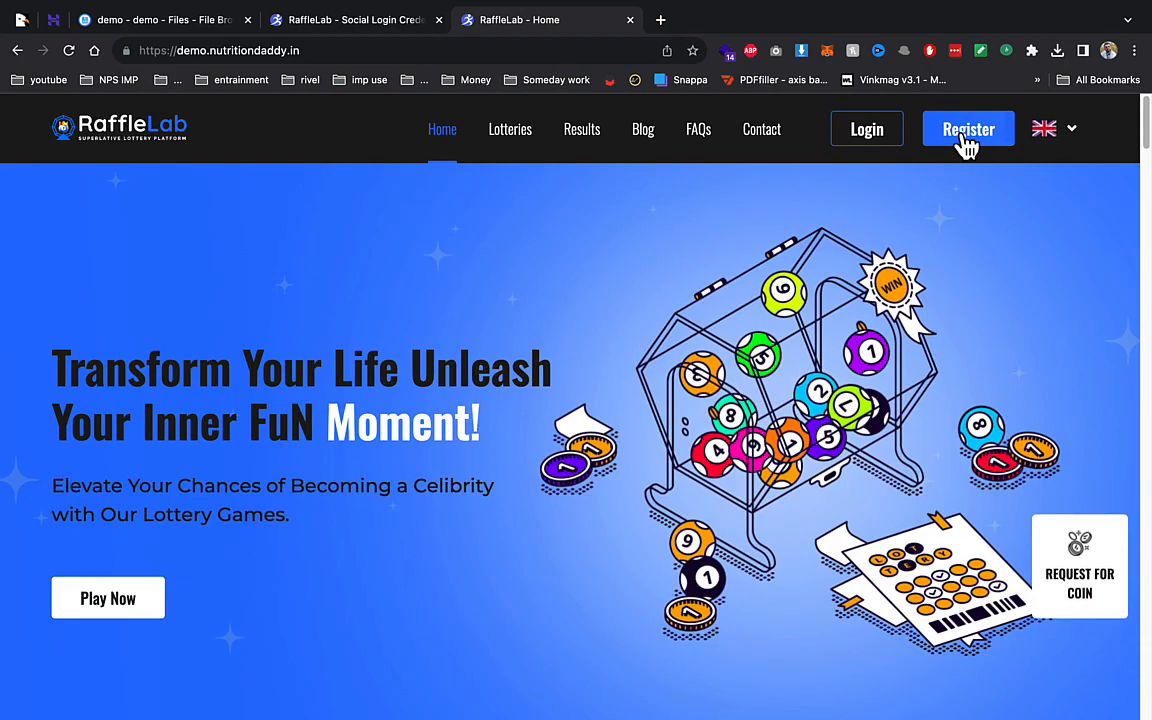
- Confirm Register is unavailable, view the user login page, and return to the admin tab
click(967, 146)
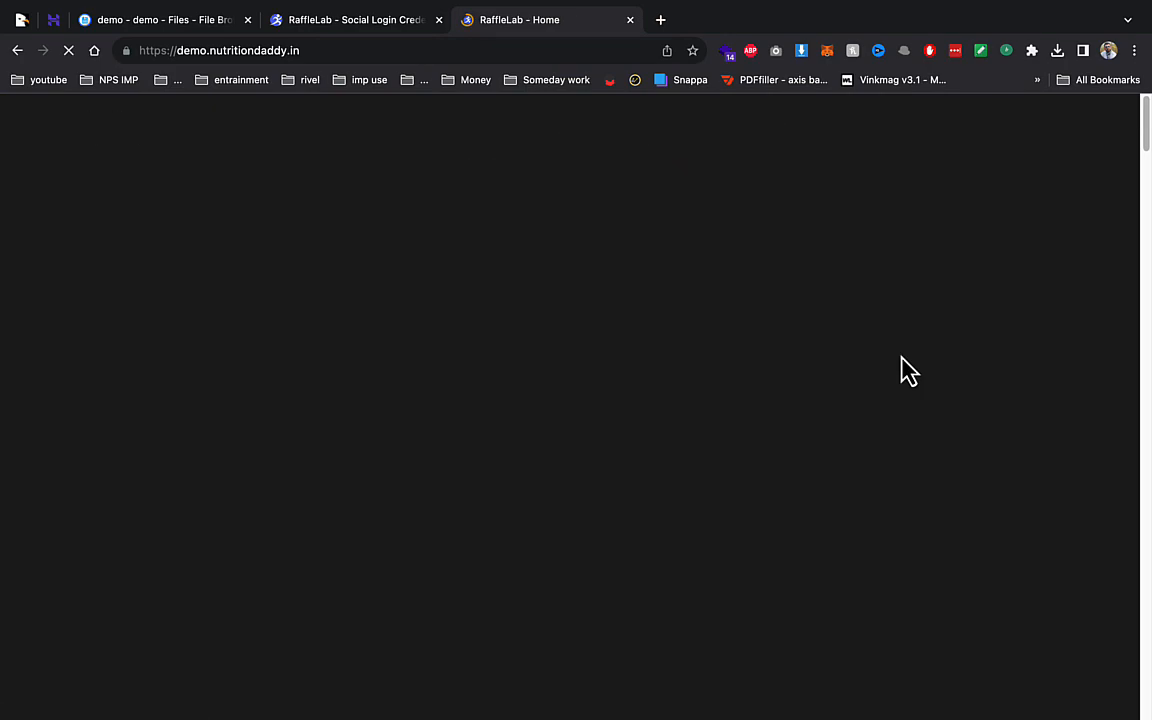
click(848, 140)
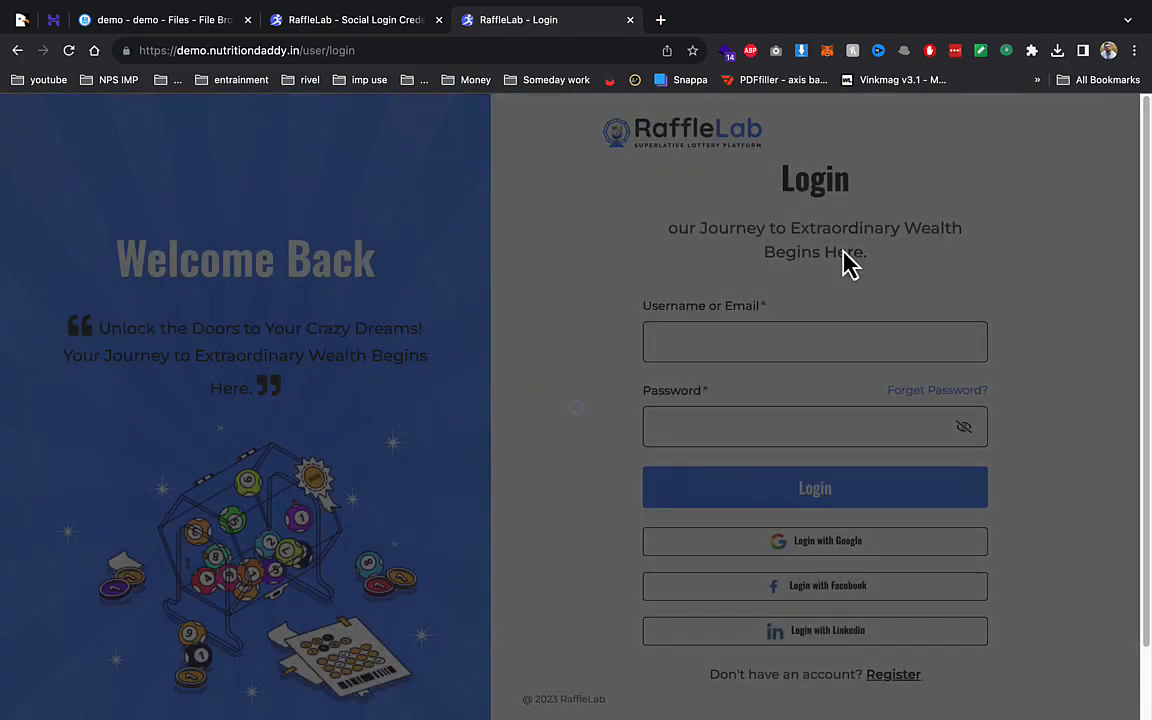
scroll(820, 320, down, 1)
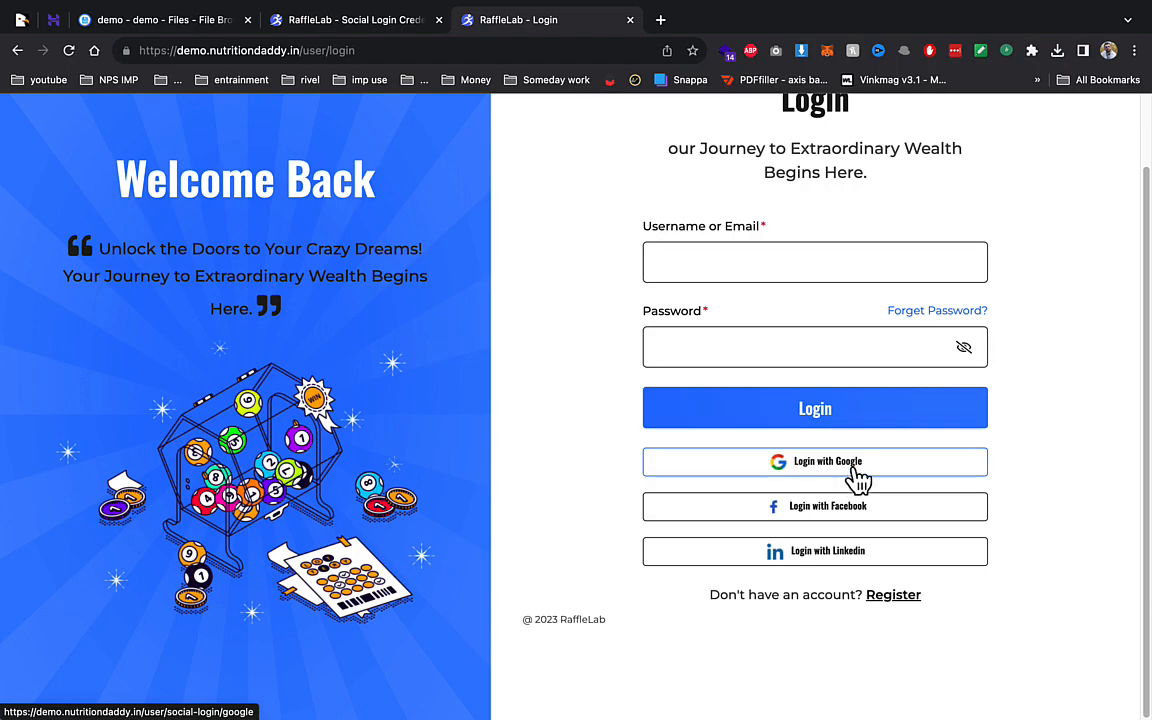
scroll(862, 475, up, 1)
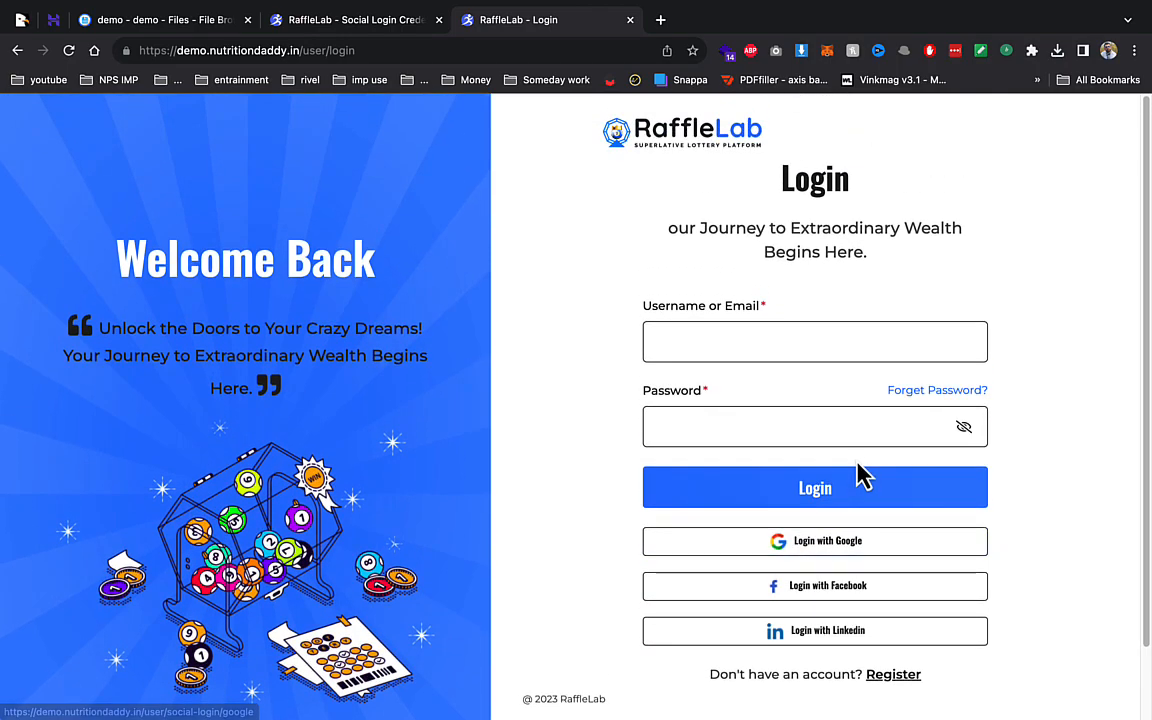
click(355, 20)
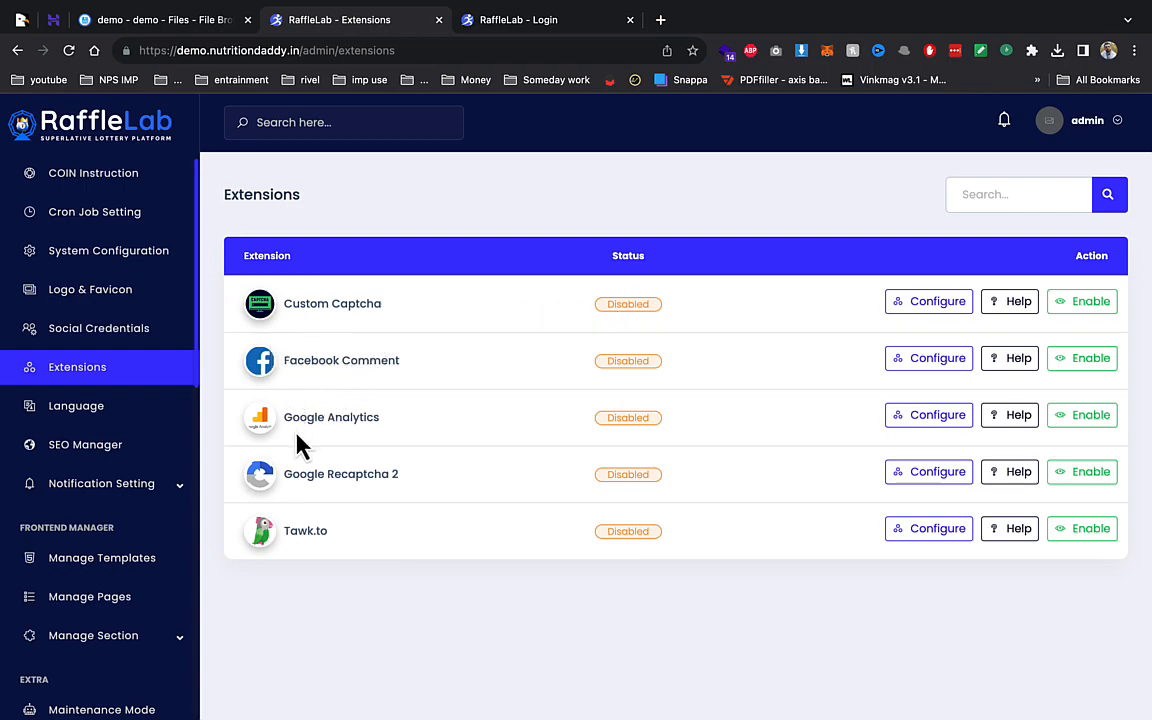
- Look at the Google Analytics extension settings and close them unchanged
click(920, 420)
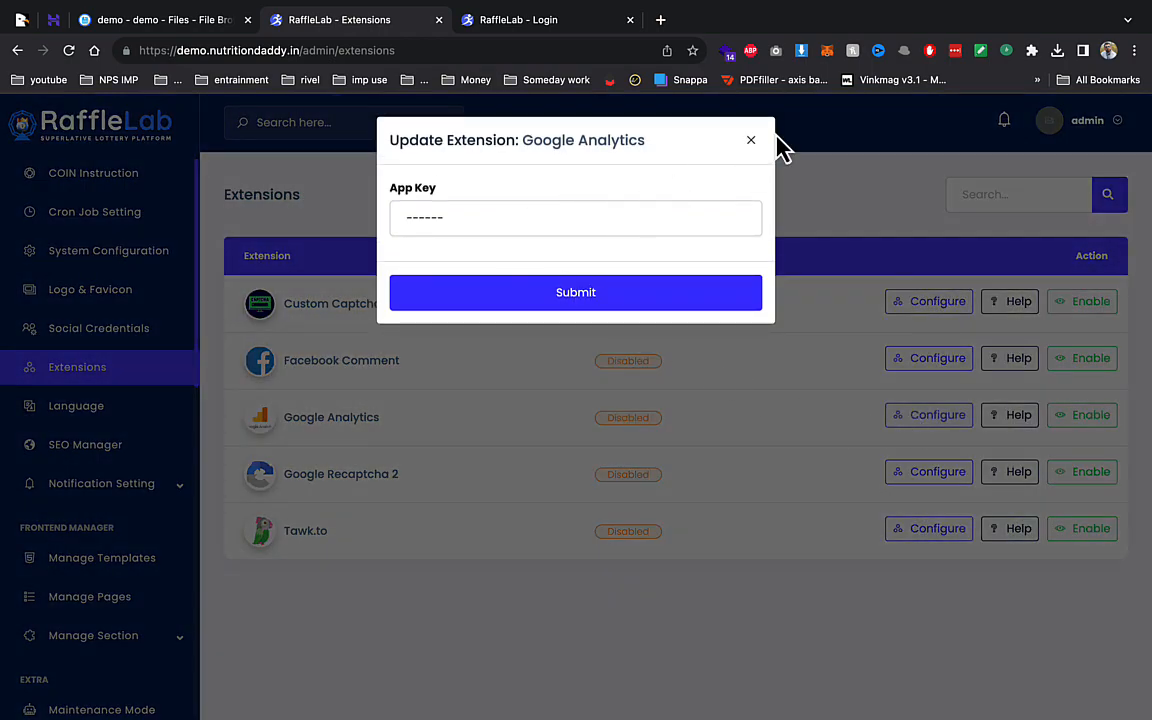
click(751, 141)
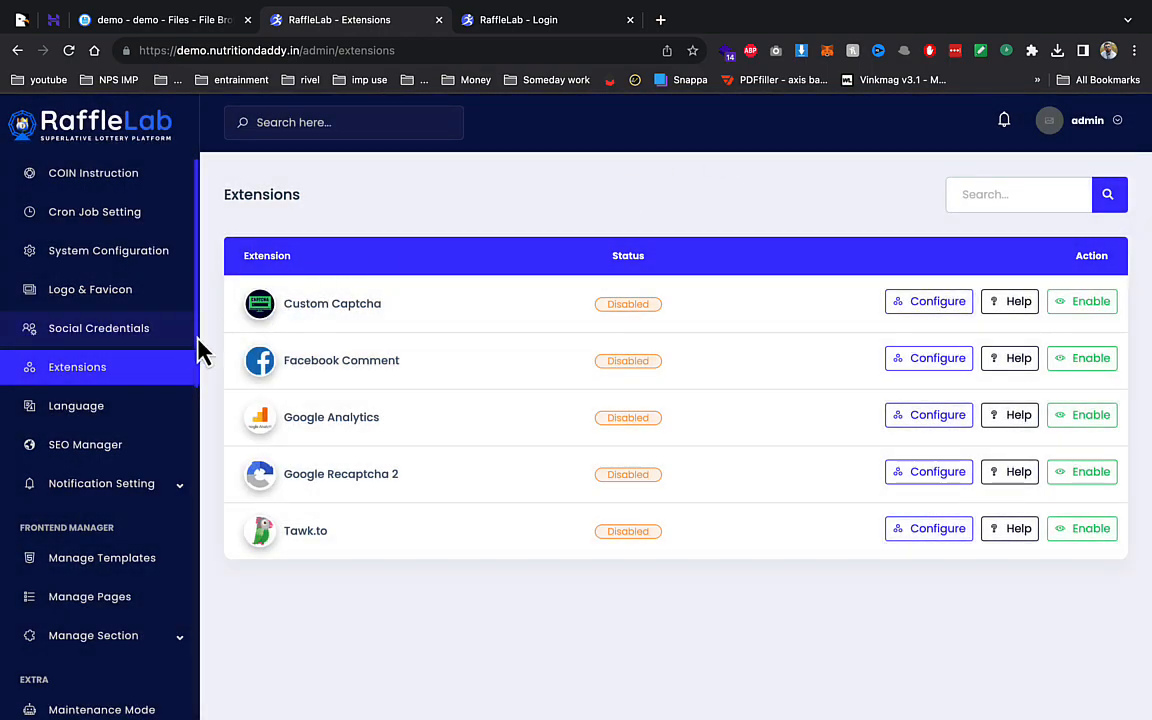
scroll(123, 398, up, 5)
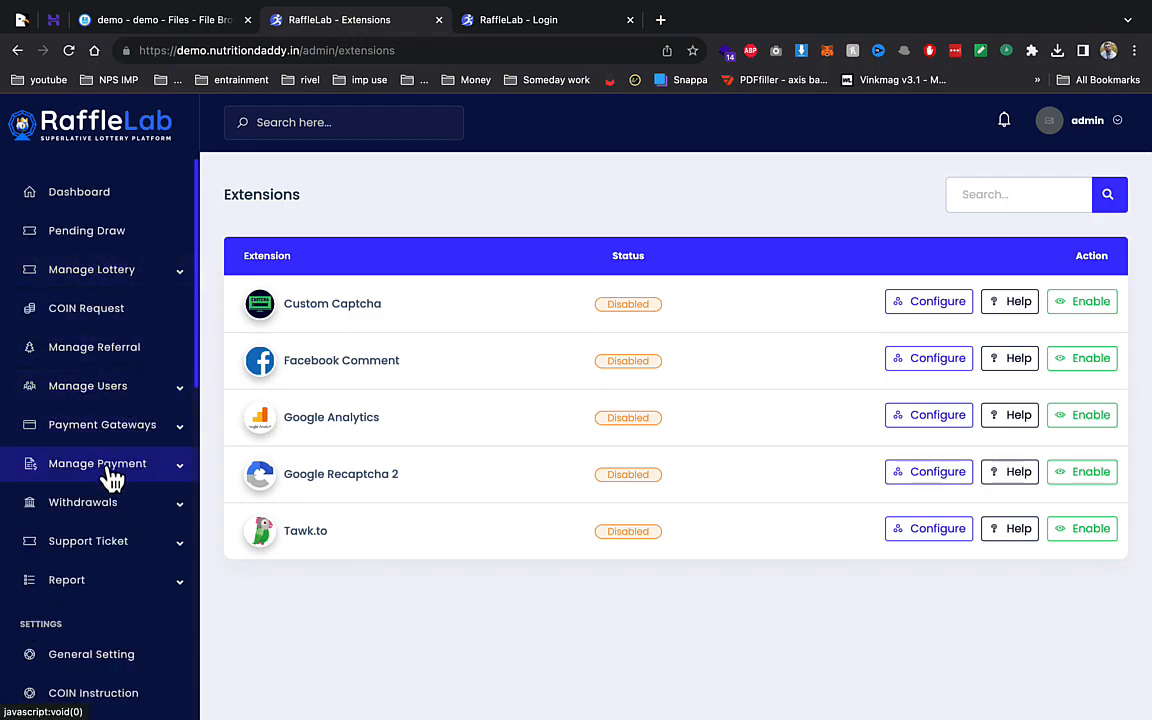
scroll(110, 550, down, 3)
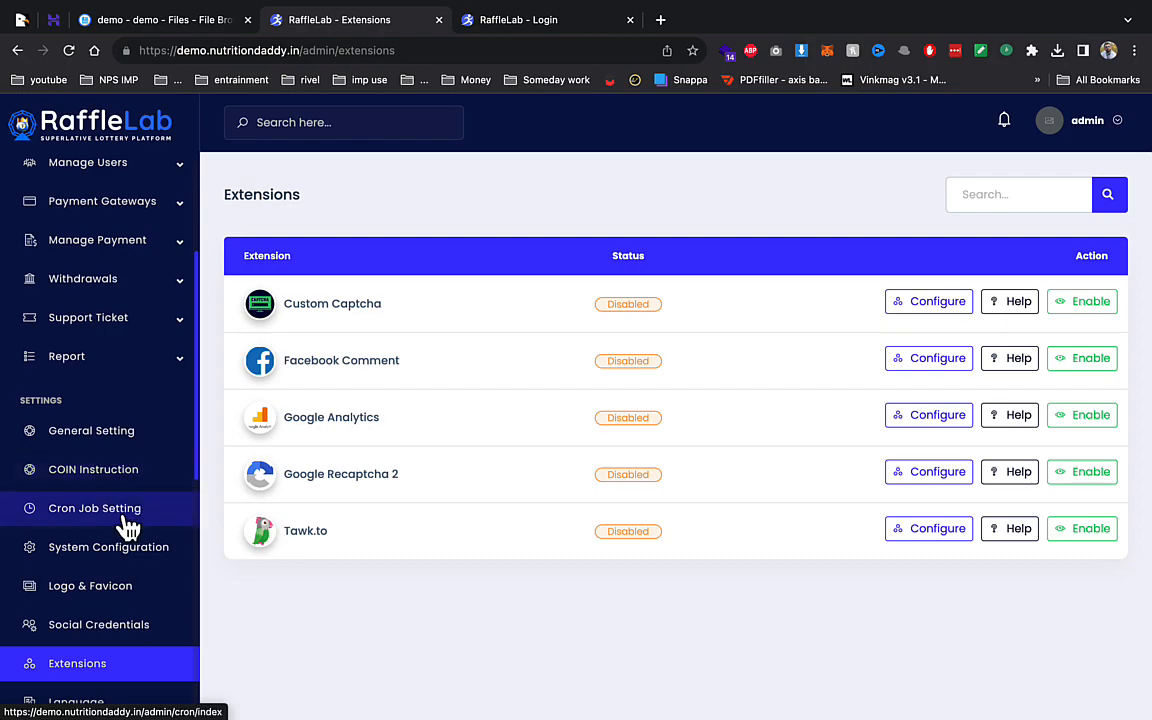
- Set User Registration back to Enable in System Configuration and save
click(98, 551)
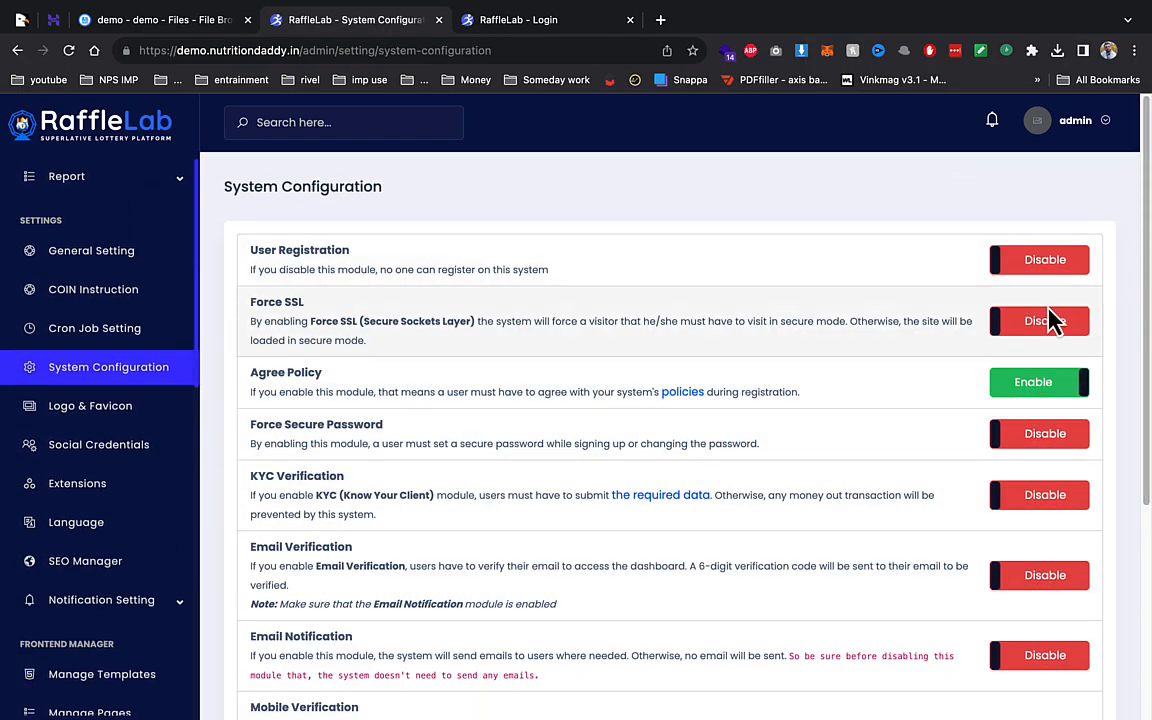
click(1000, 262)
scroll(870, 560, down, 5)
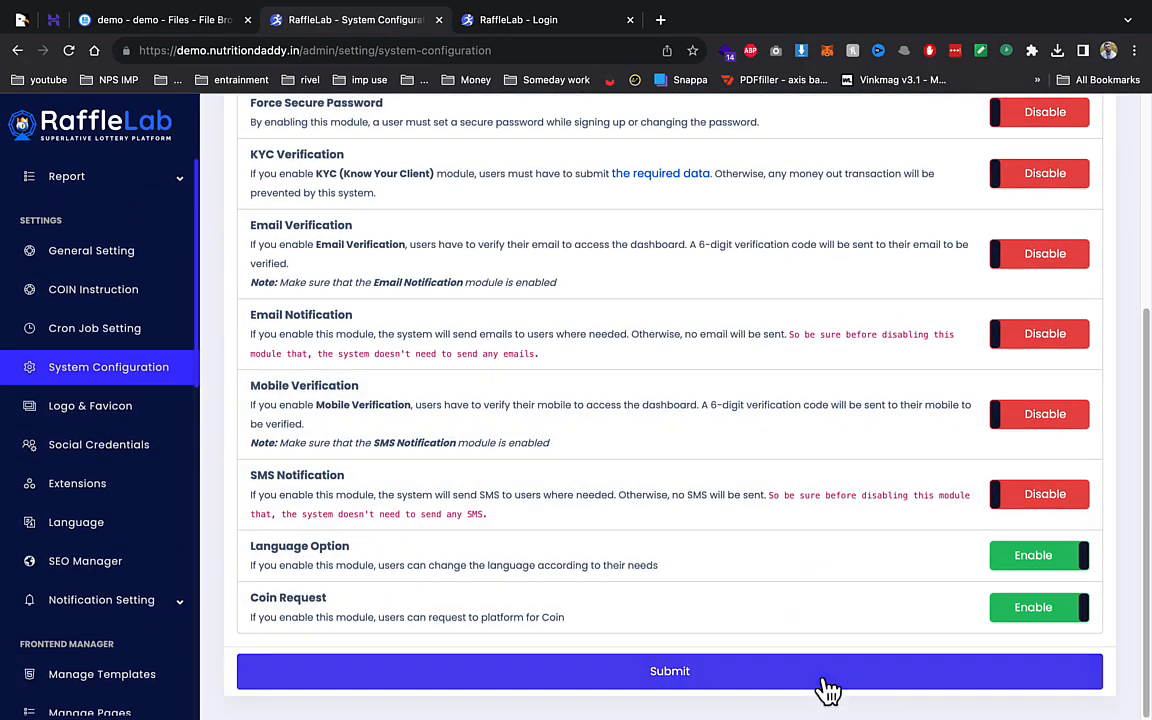
click(668, 661)
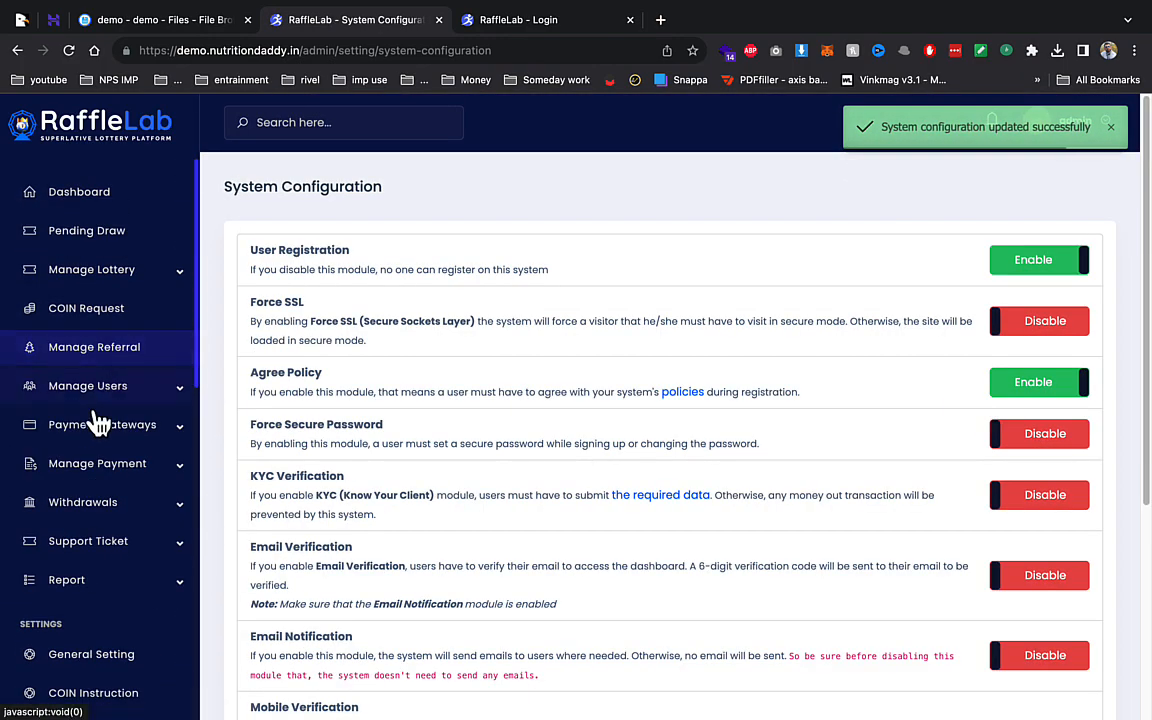
- Open Withdrawals > Withdrawal Methods, which lists no methods yet
click(110, 504)
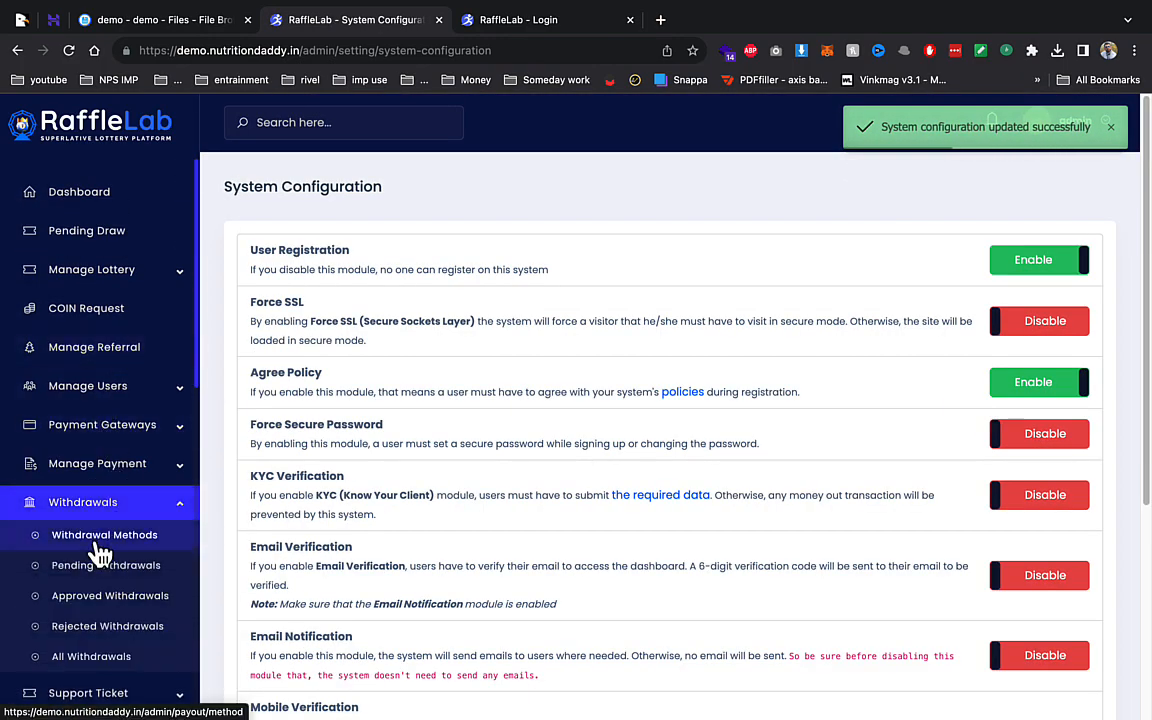
click(100, 553)
scroll(98, 510, down, 3)
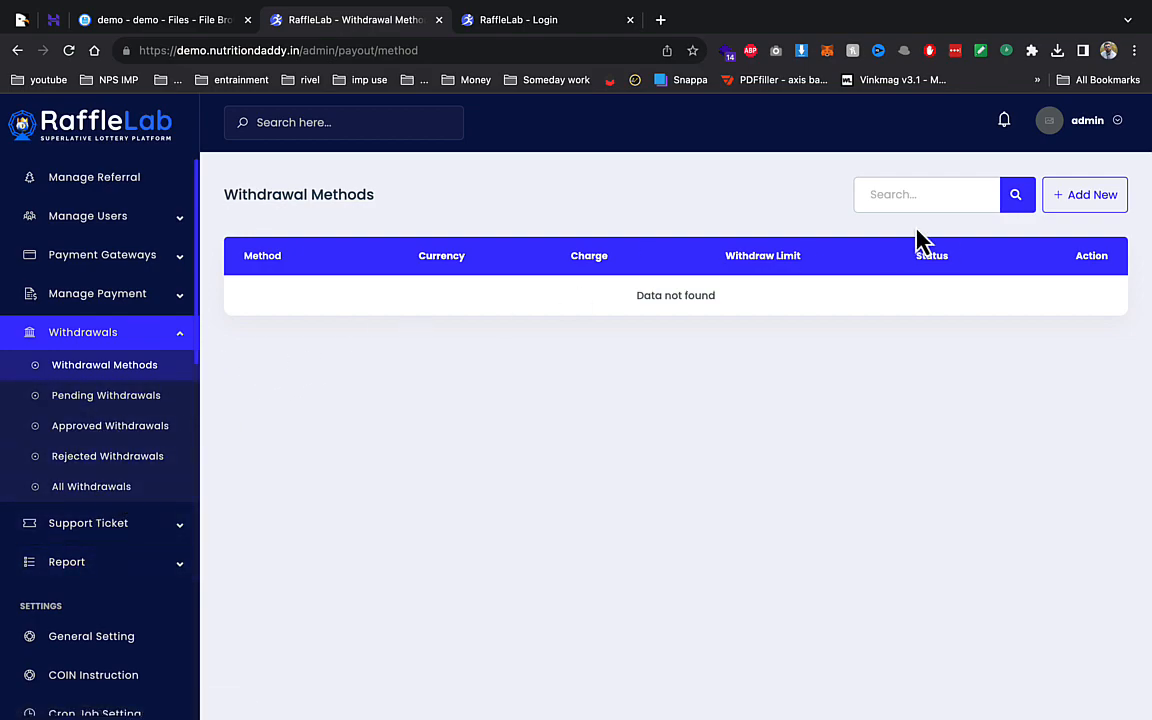
- Start a new withdrawal method named bank with currency inr
click(1078, 200)
click(509, 278)
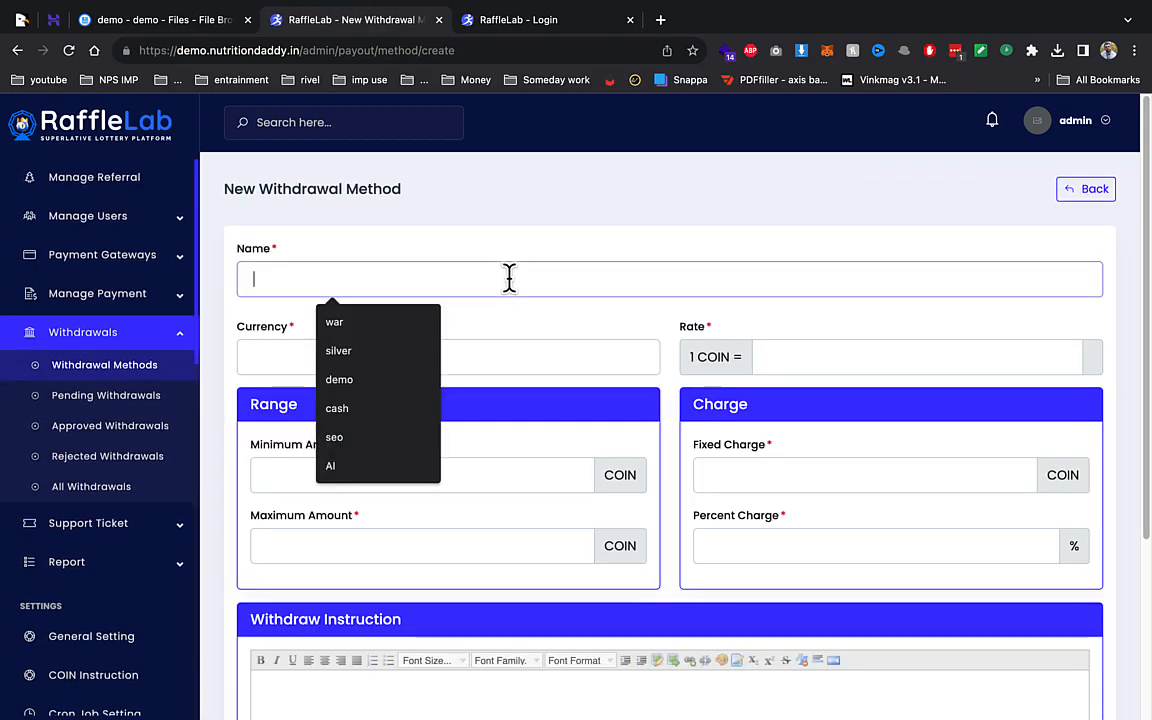
text(bank)
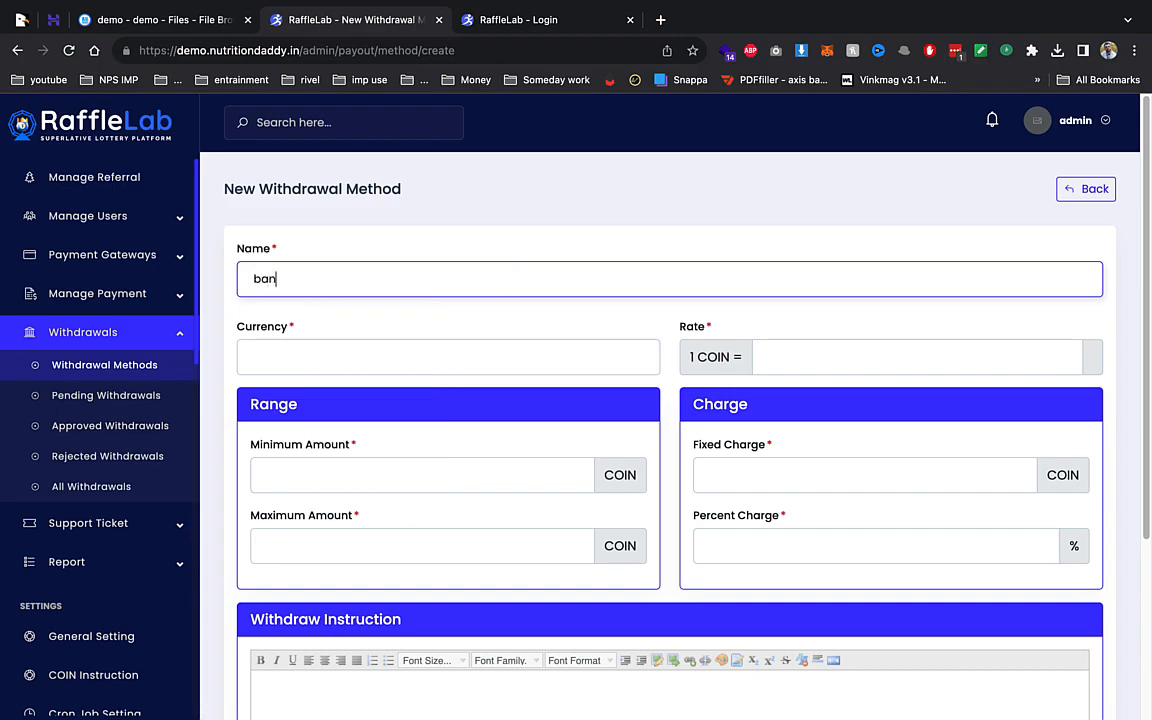
click(477, 362)
key(Down)
key(Return)
key(Tab)
- Enter rate 80 per COIN, limits 10–100000 COIN and charges 1 COIN plus 1%
key(Tab)
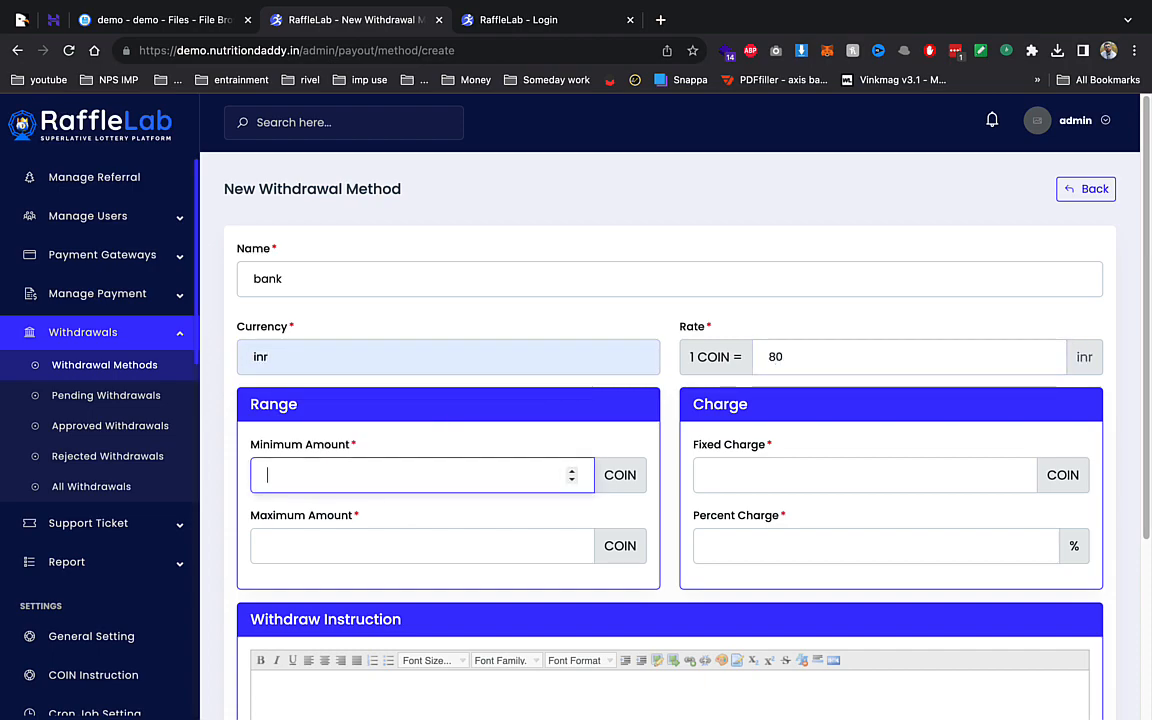
text(10)
key(Tab)
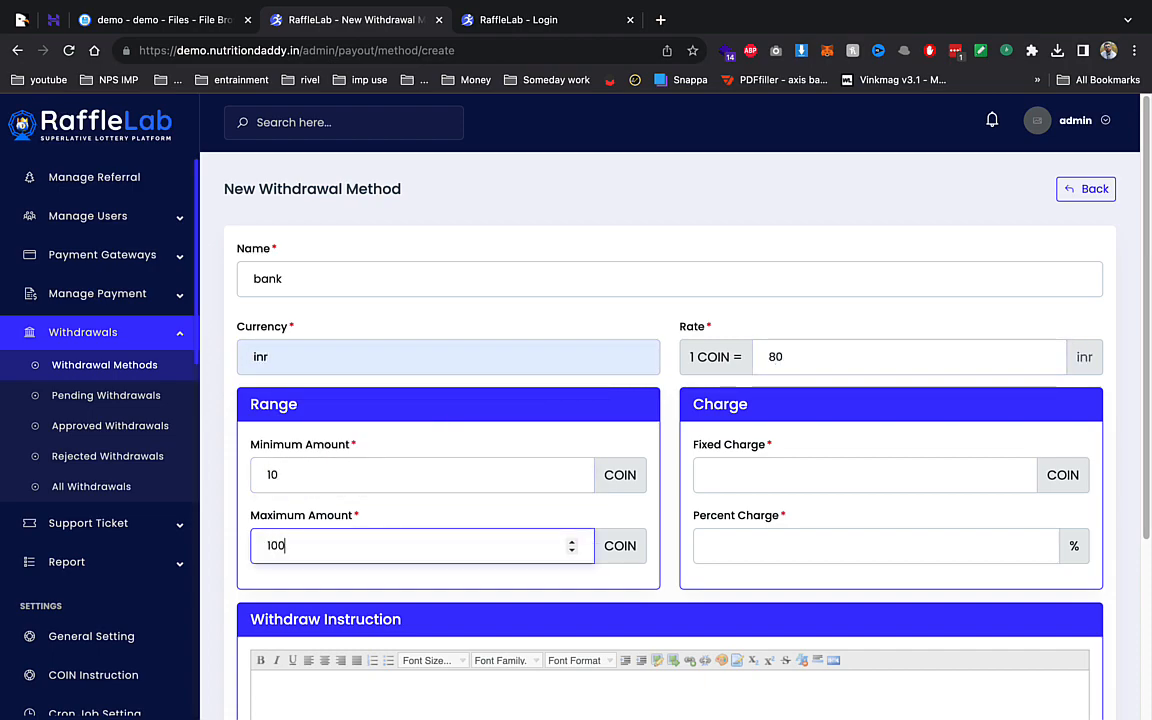
key(Tab)
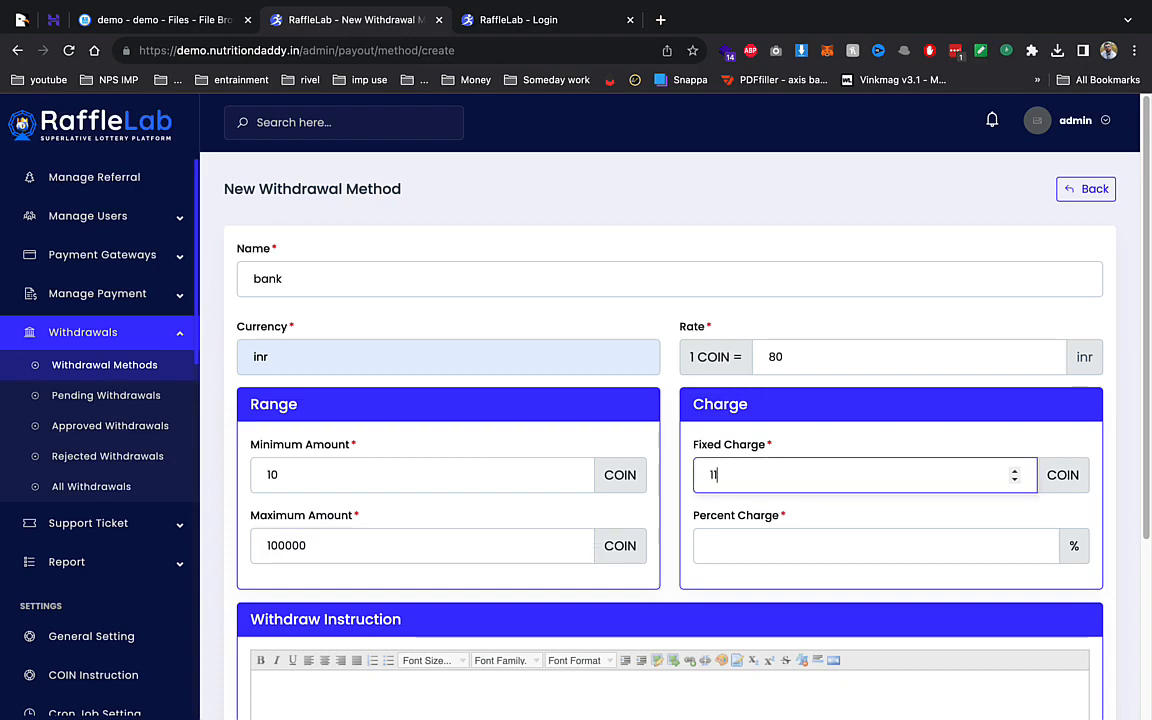
key(Tab)
text(10)
key(BackSpace)
- Save the bank withdrawal method and expand Manage Payment > Payment Gateways
scroll(476, 363, down, 3)
click(428, 498)
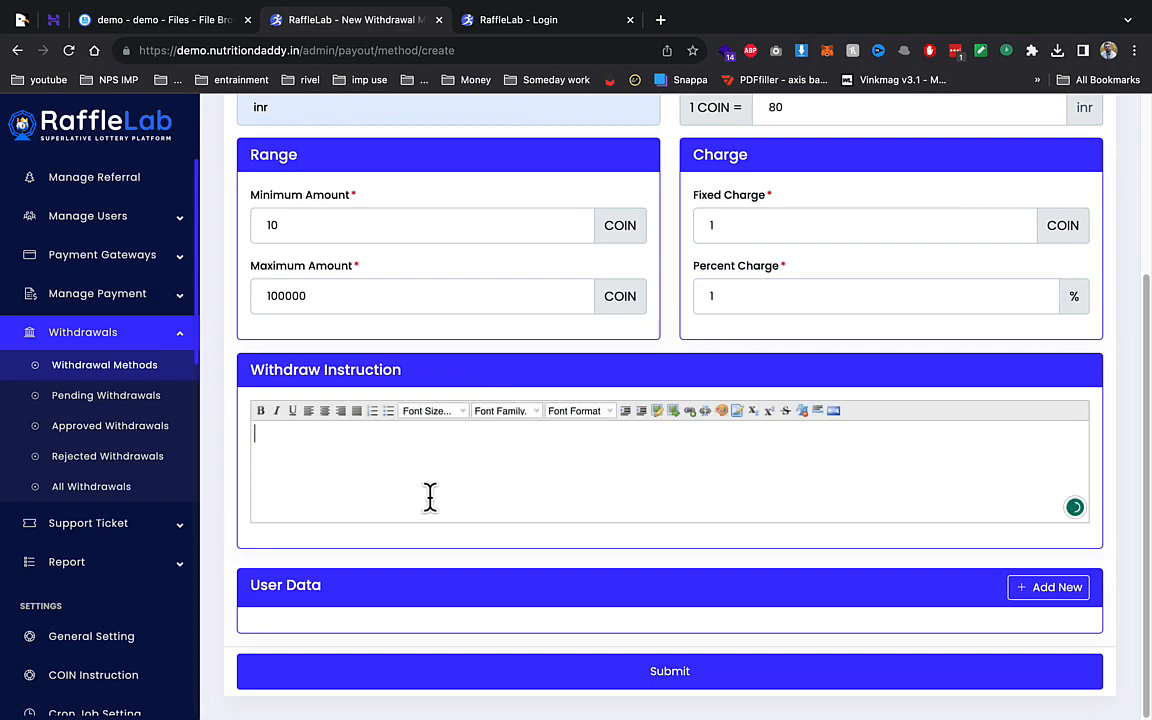
click(660, 680)
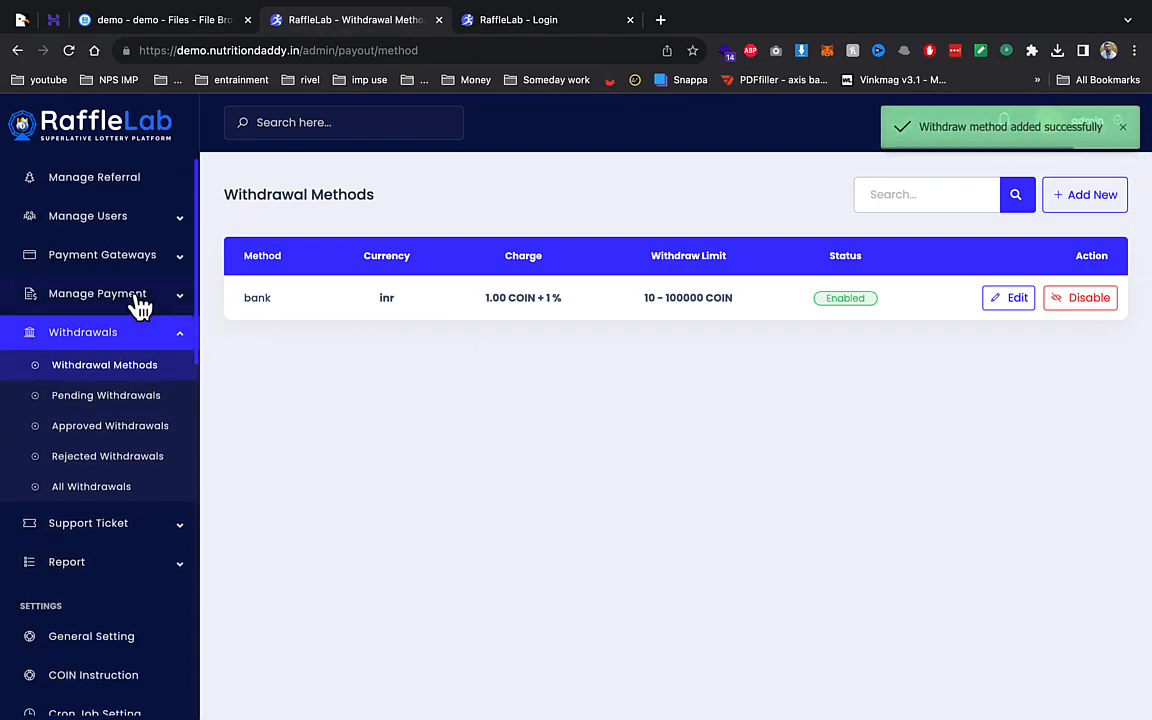
click(141, 304)
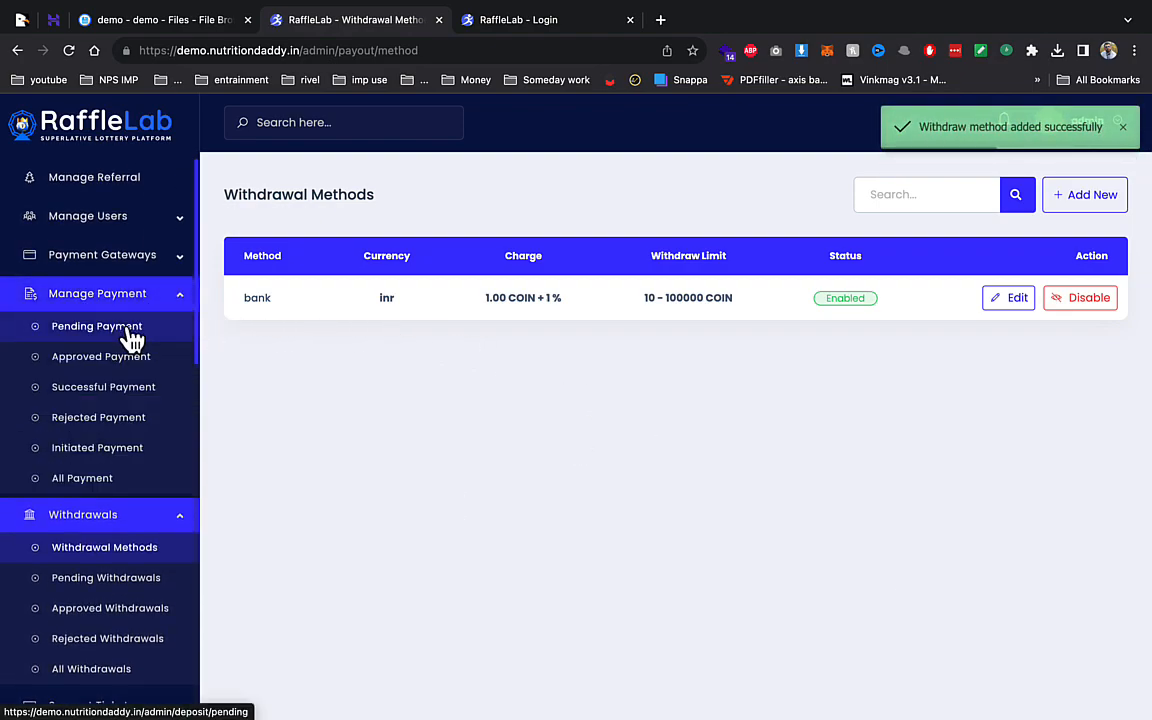
click(147, 255)
- Look over the automatic gateways and the PayTM gateway settings
click(150, 288)
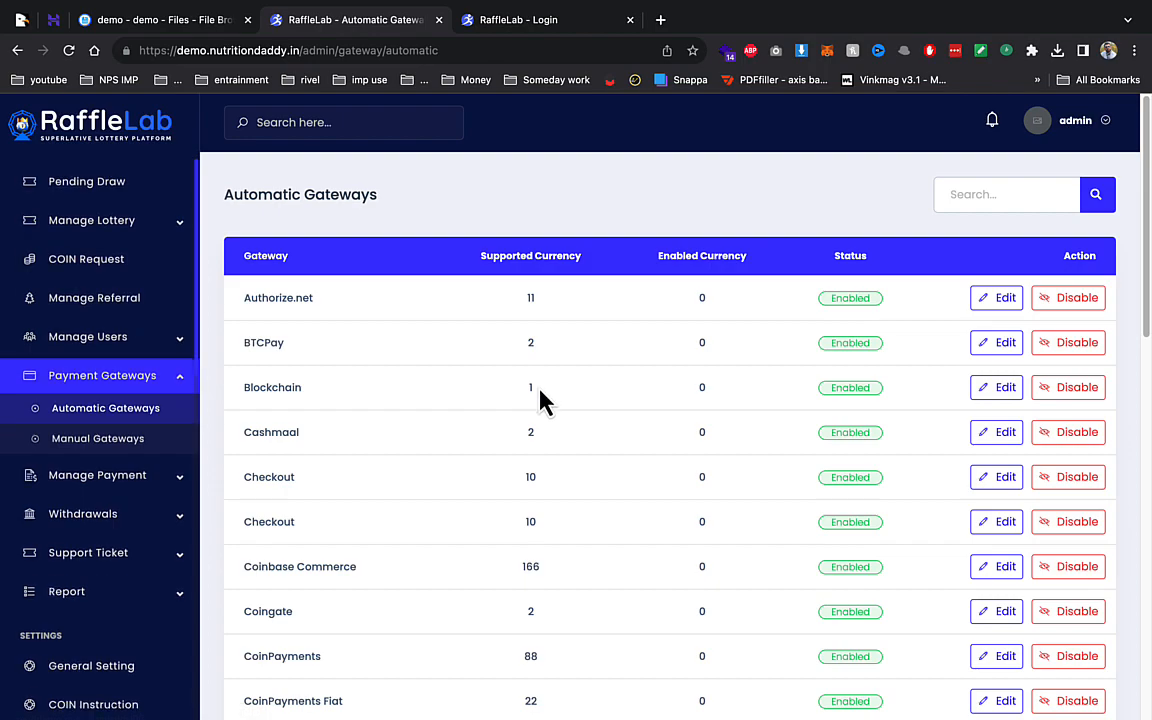
scroll(542, 401, down, 10)
click(1000, 366)
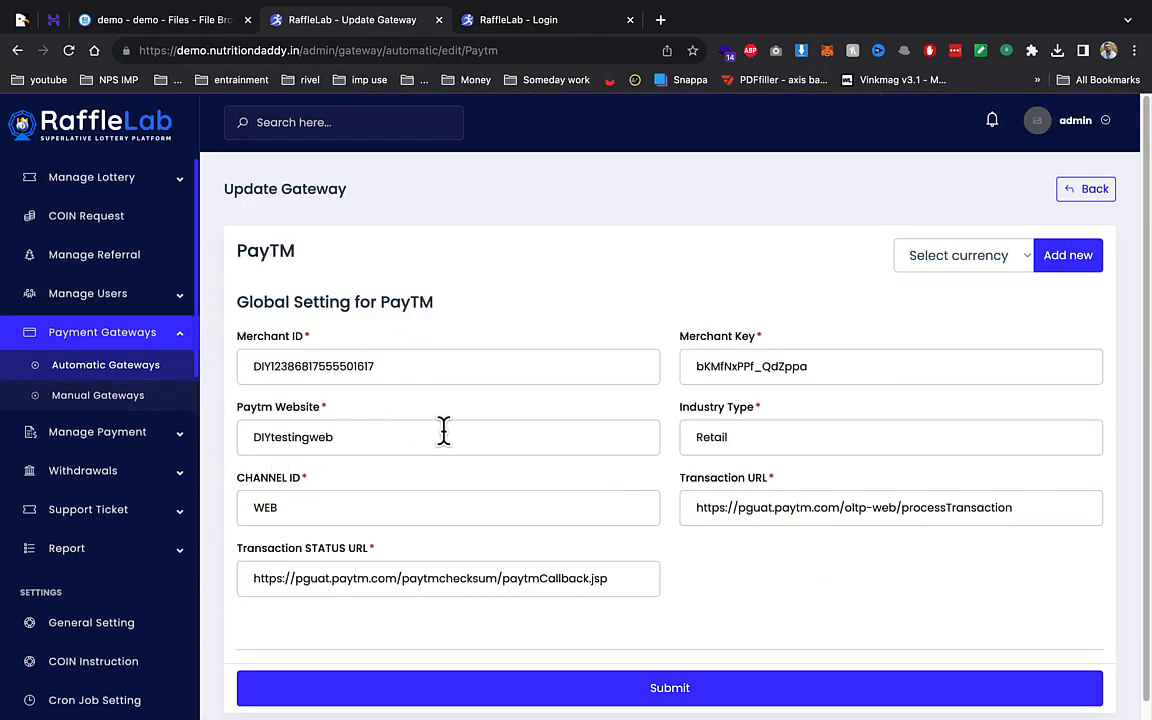
- Start a new manual gateway named bank
click(162, 400)
click(1092, 205)
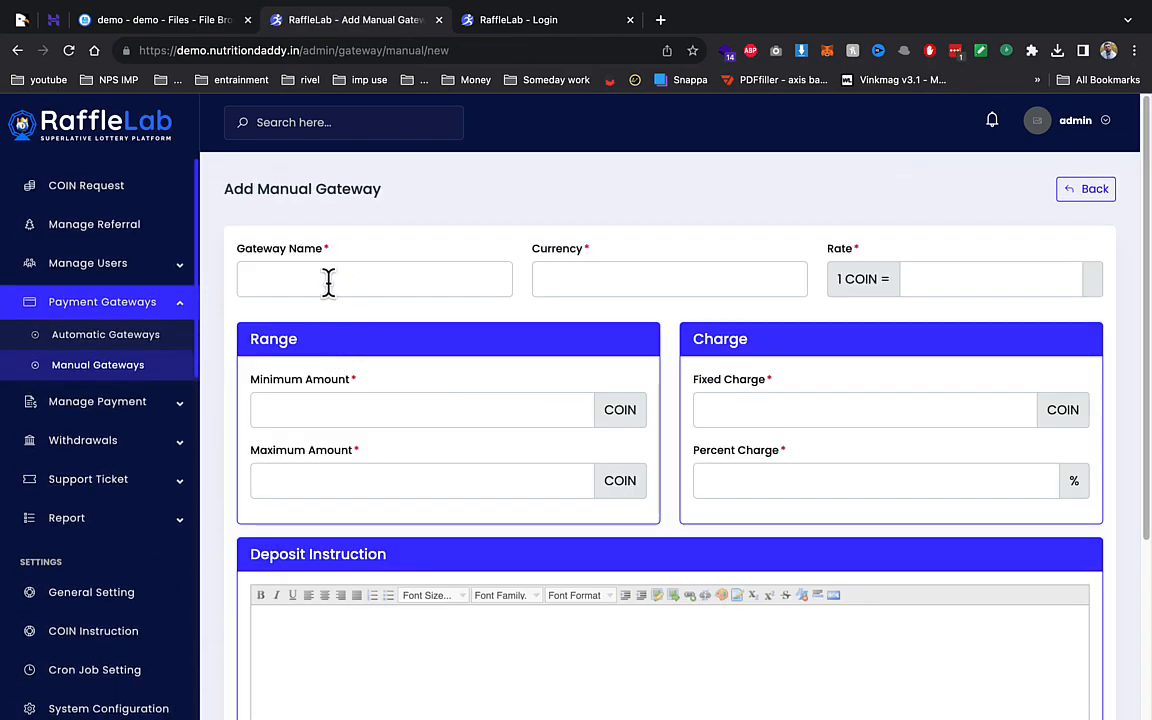
click(329, 281)
text(bank)
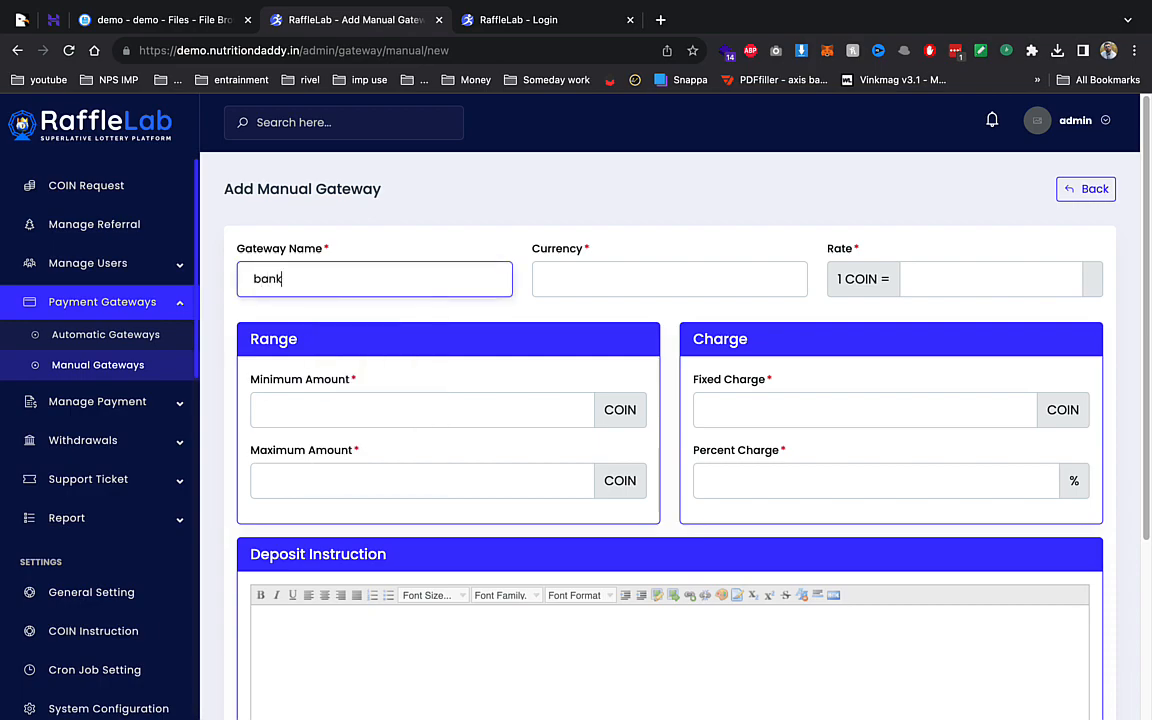
key(Tab)
- Give it currency inr, rate 80, range 1–10000 COIN, charge 1 COIN plus 1%, and save
text(inr)
key(Tab)
key(Tab)
text(1)
key(Tab)
text(1)
key(Tab)
text(1)
key(Tab)
scroll(442, 532, down, 5)
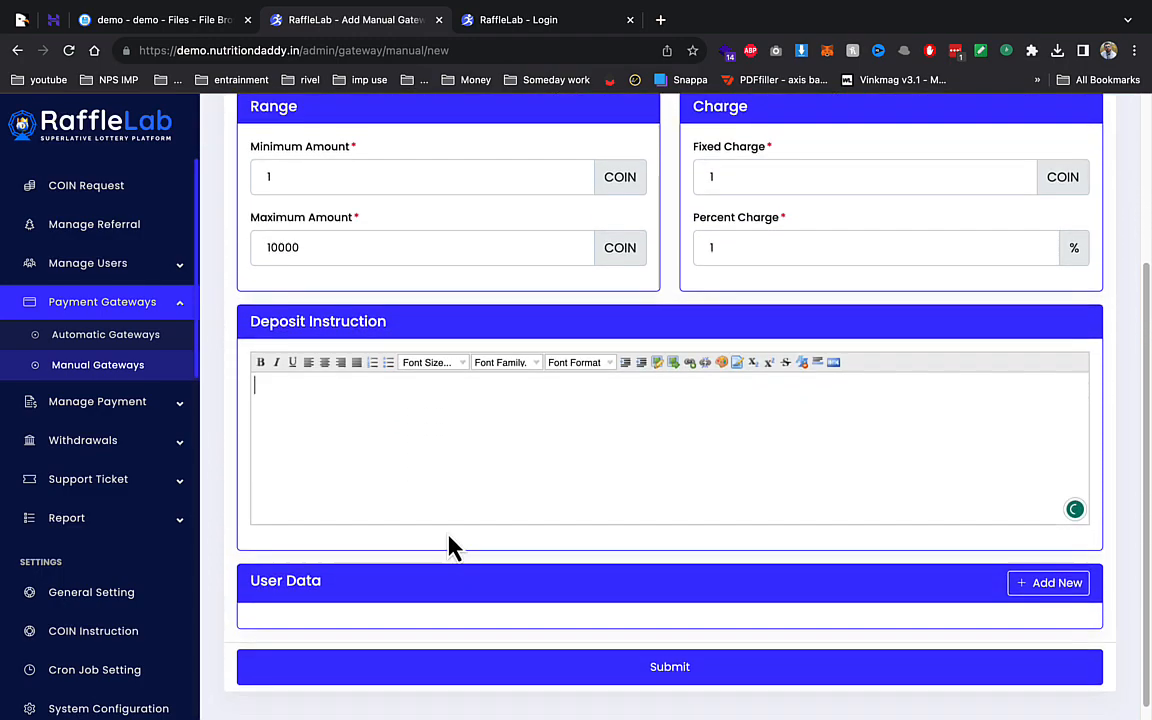
click(728, 663)
scroll(67, 267, down, 2)
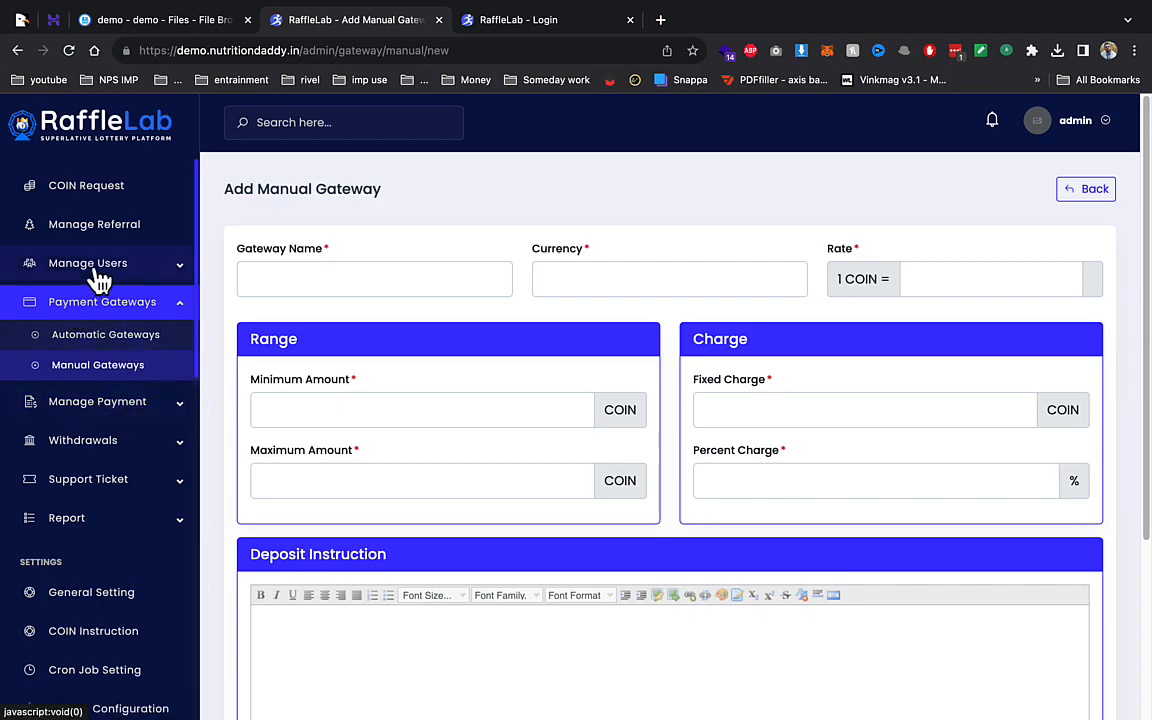
- Browse Manage Users, Automatic Gateways, referral commission and Coin Requests, then open Manage Lottery > Lotteries
click(132, 268)
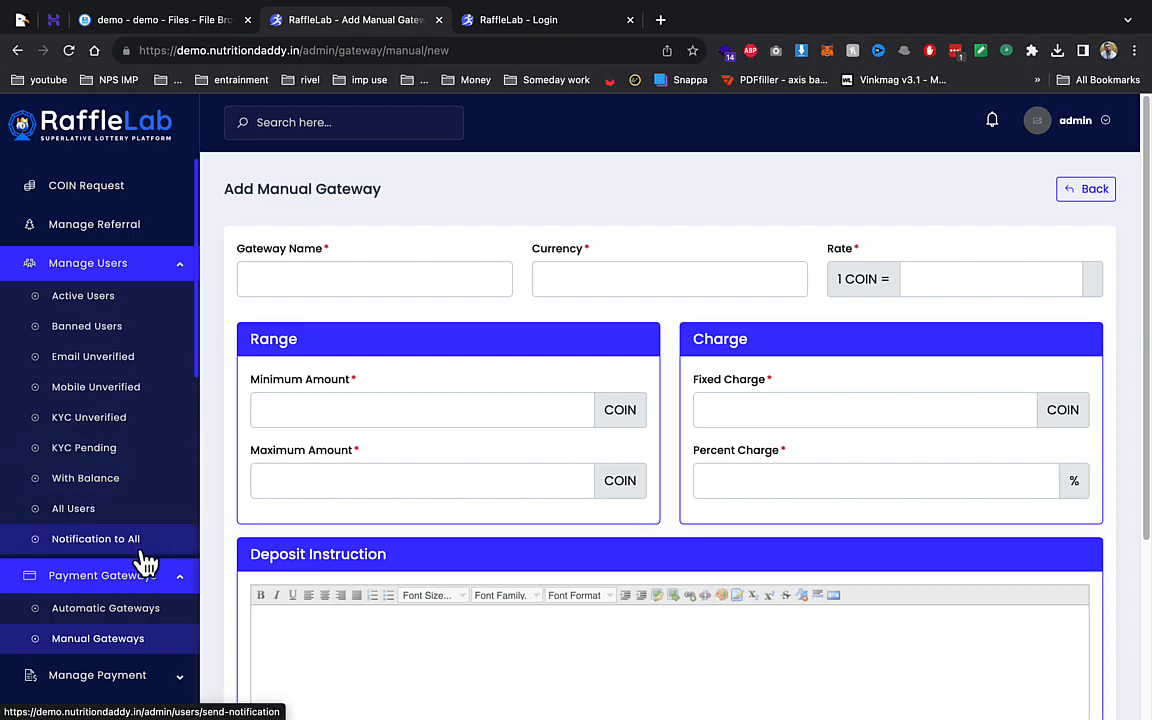
click(133, 610)
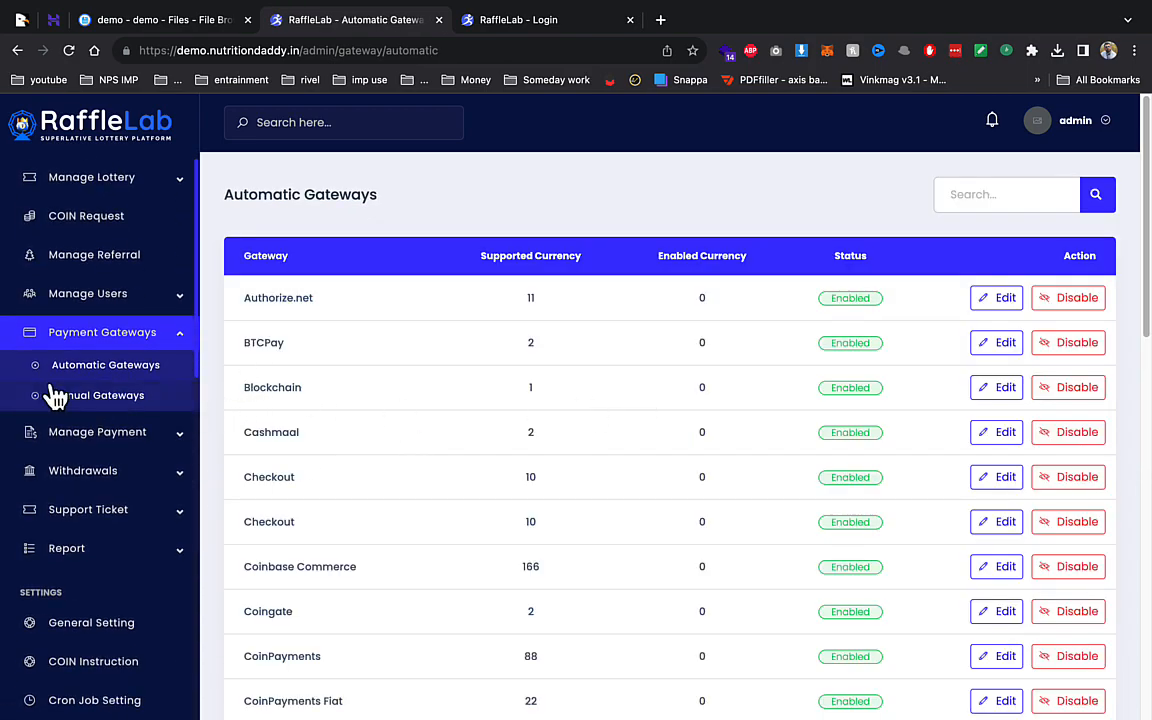
click(108, 293)
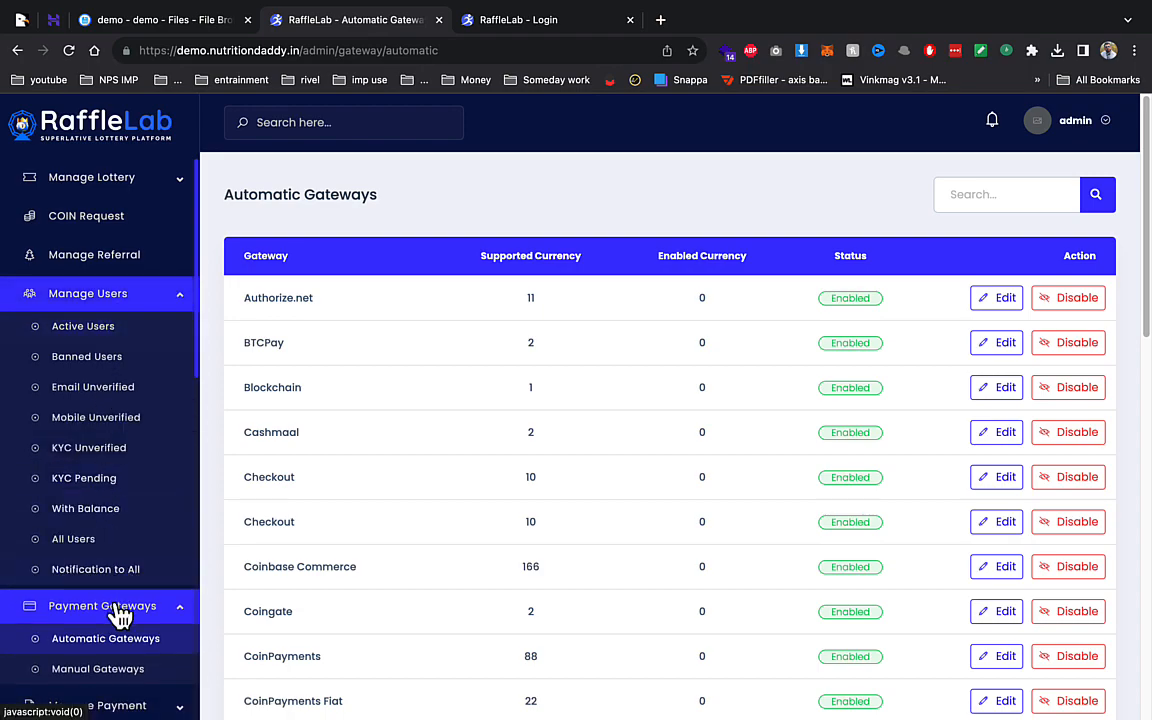
click(114, 267)
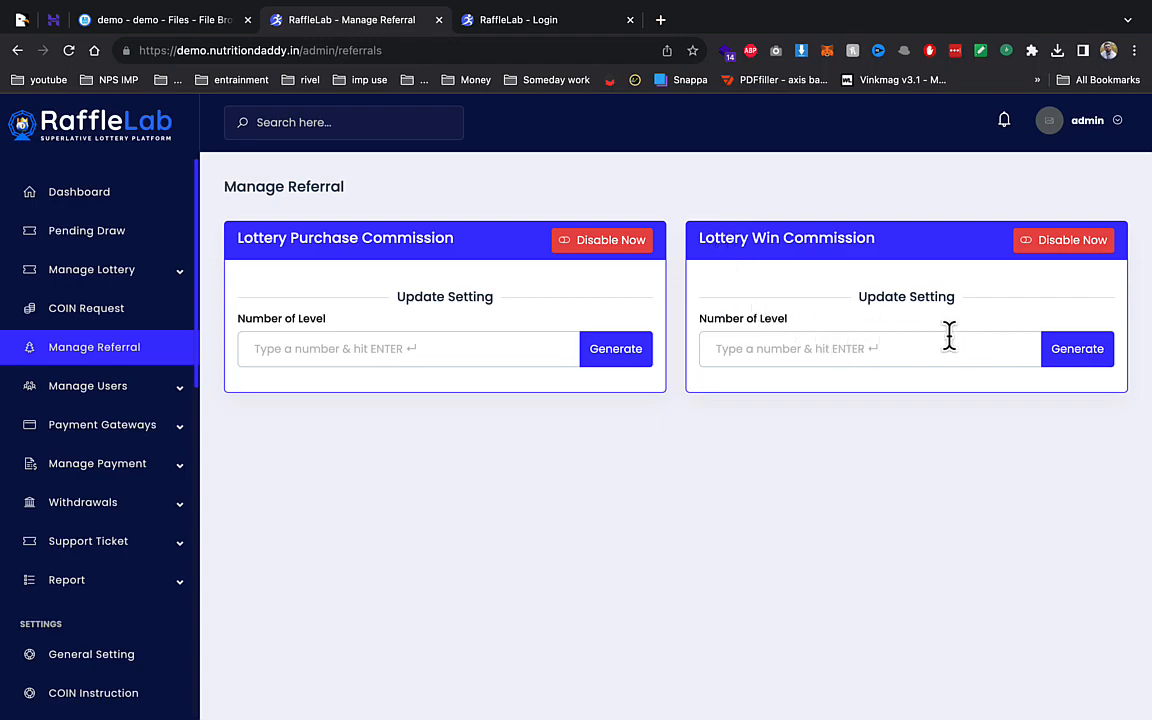
click(116, 314)
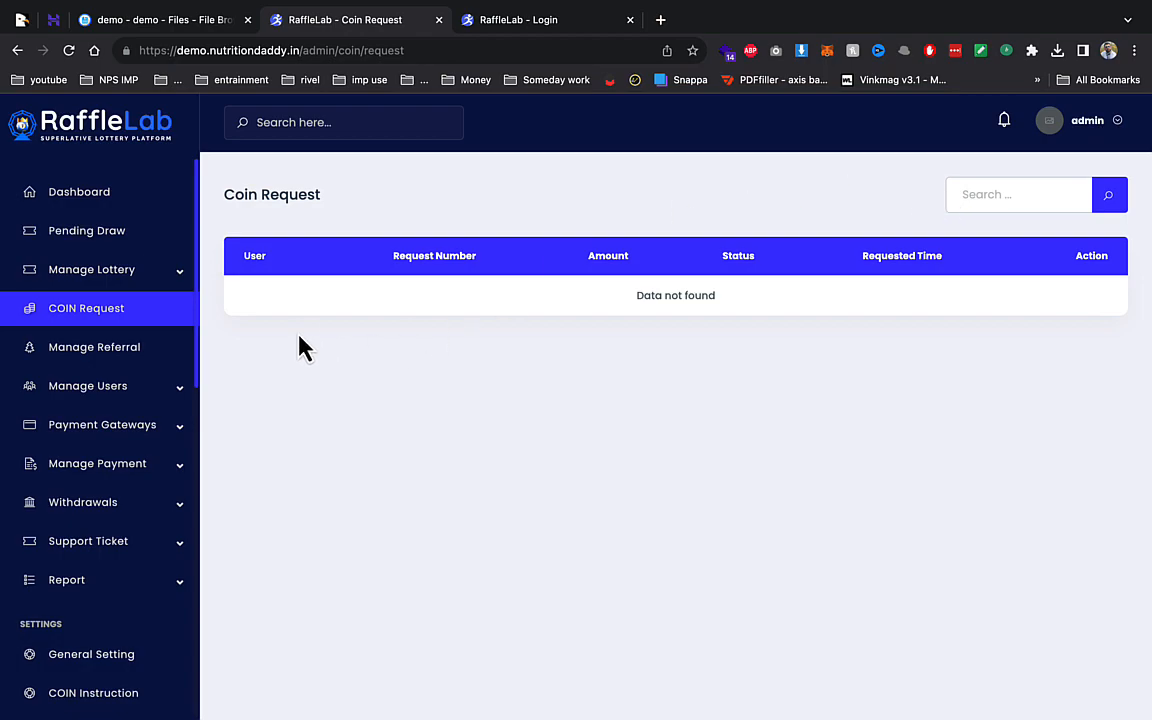
click(100, 283)
click(96, 304)
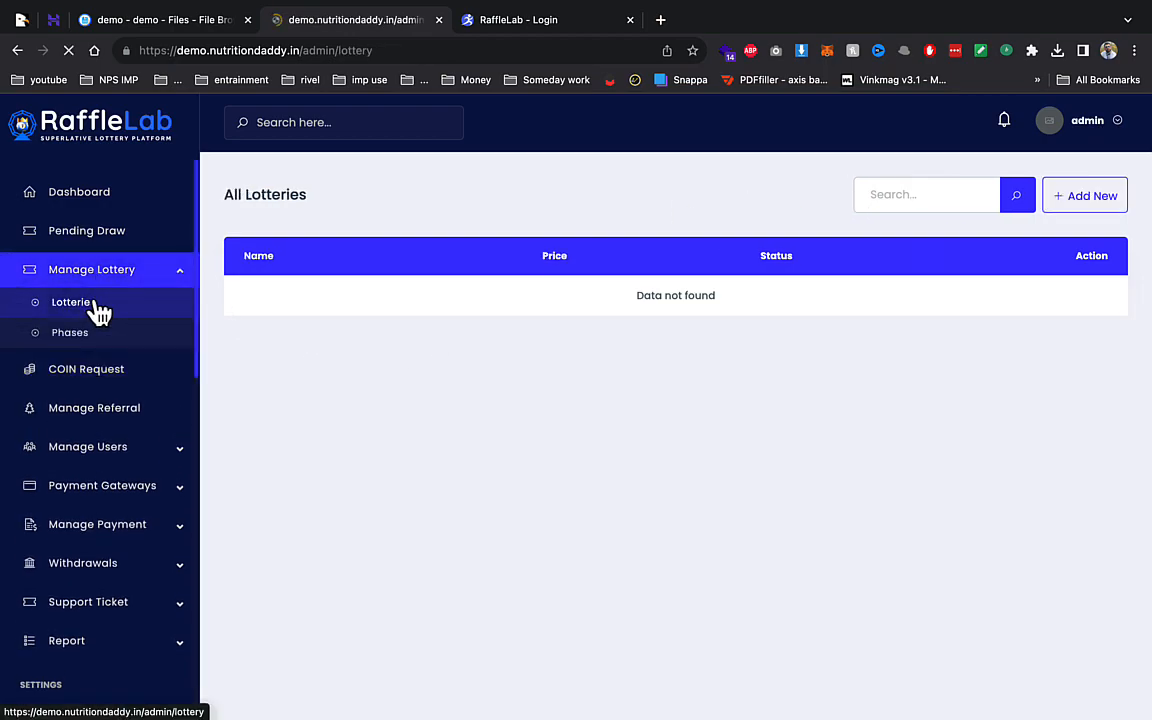
- Start a new lottery and upload 22.png as its image
click(1090, 202)
click(398, 508)
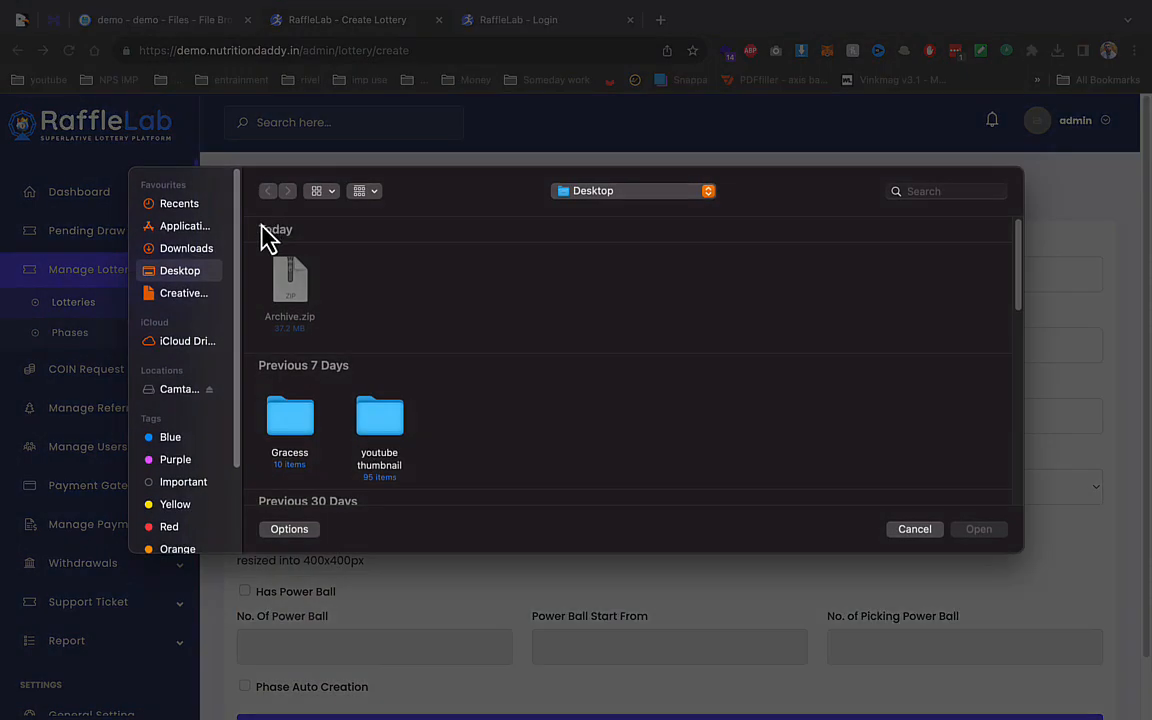
click(206, 296)
double_click(311, 265)
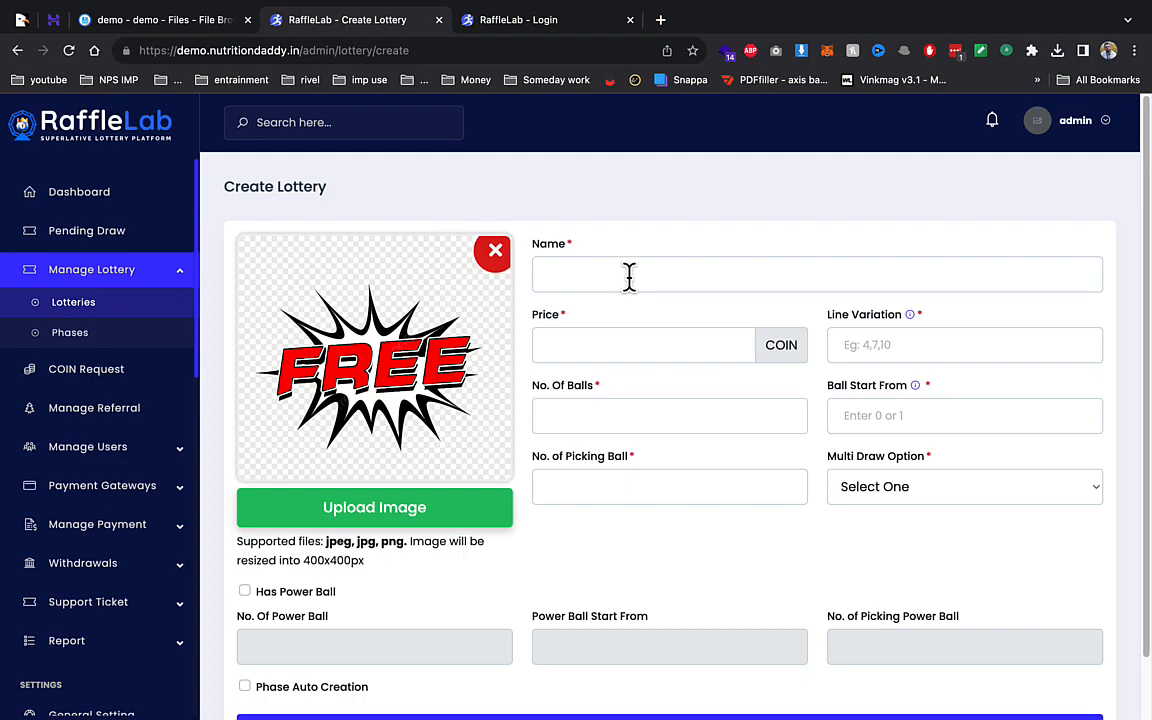
- Enter name GOLD, price 10 COIN and line variation 4,7
click(629, 277)
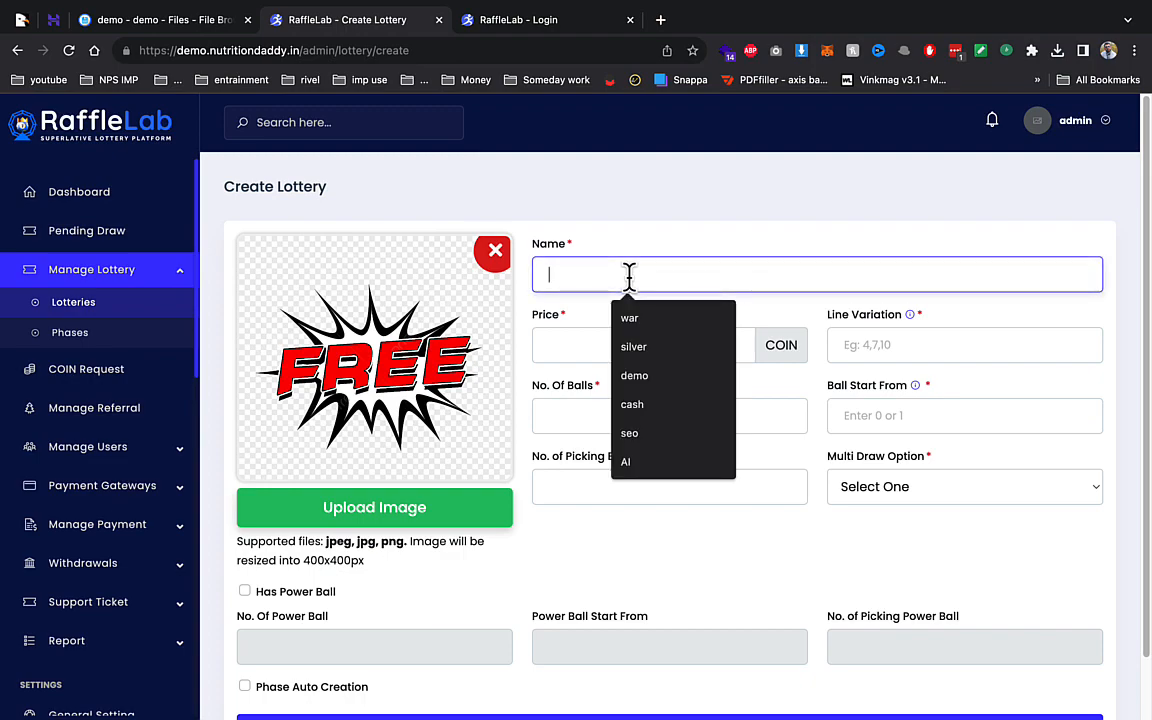
text(go)
click(678, 322)
click(674, 342)
text(10)
key(Tab)
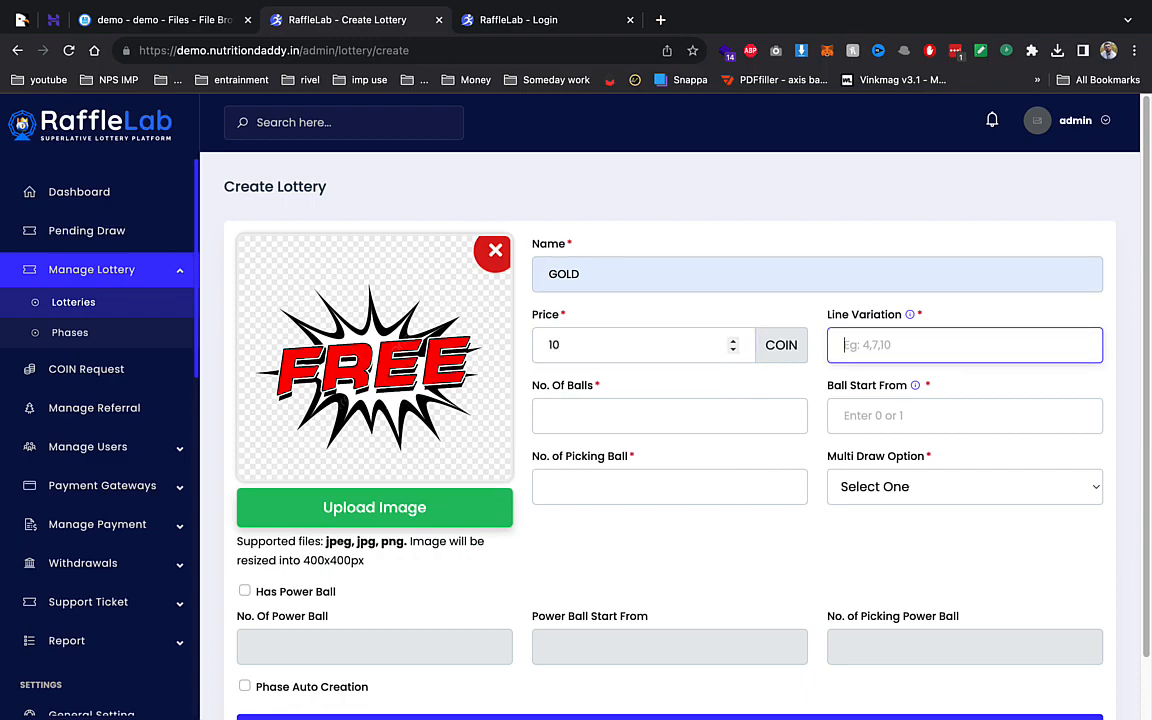
text(4,7)
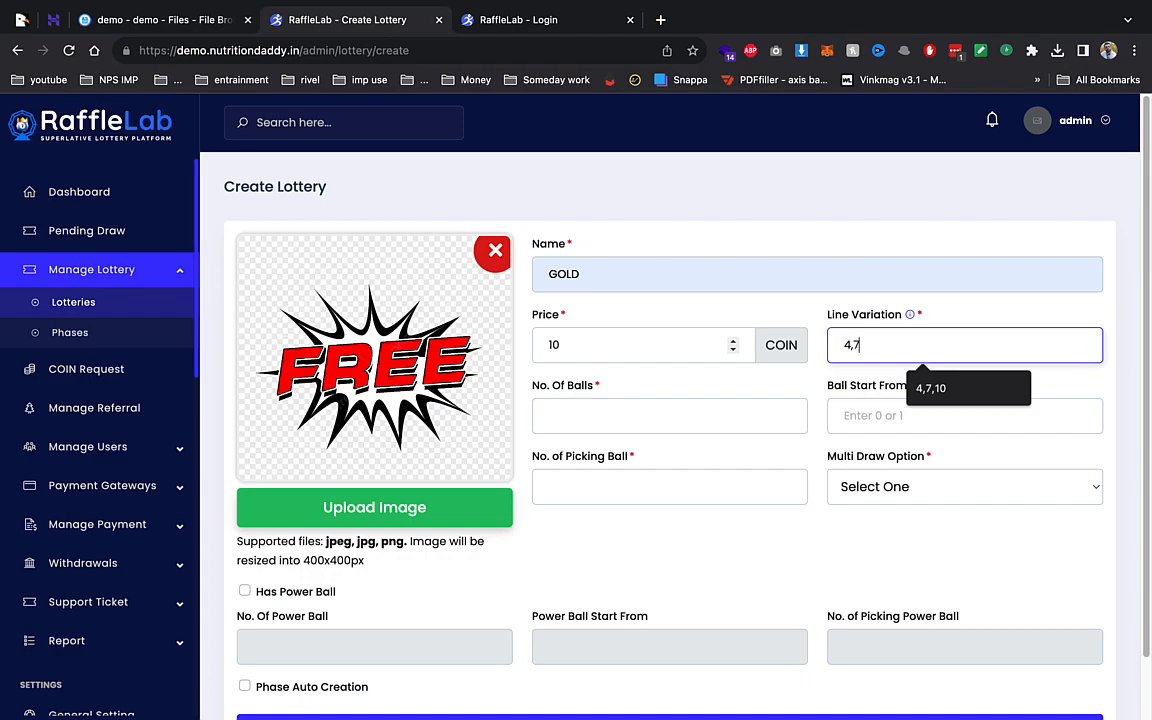
key(Tab)
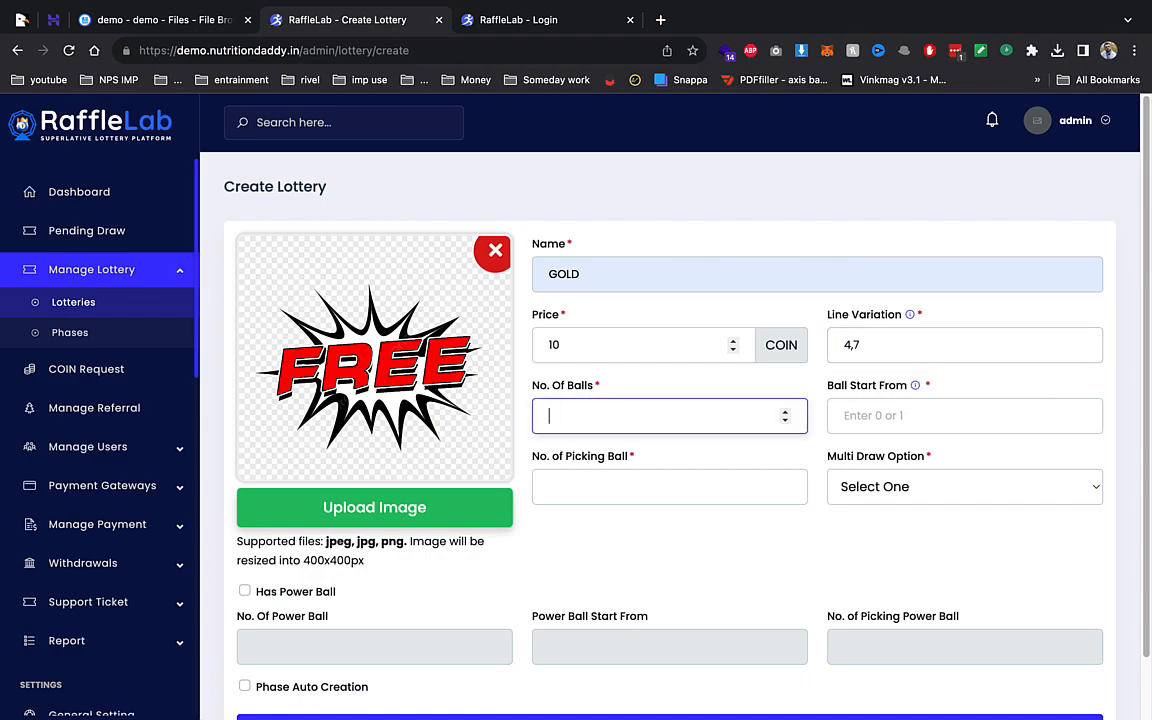
- Search Google Images for 'Lottery', preview a lottery tickets image, then return to Create Lottery
click(660, 20)
text(lotter)
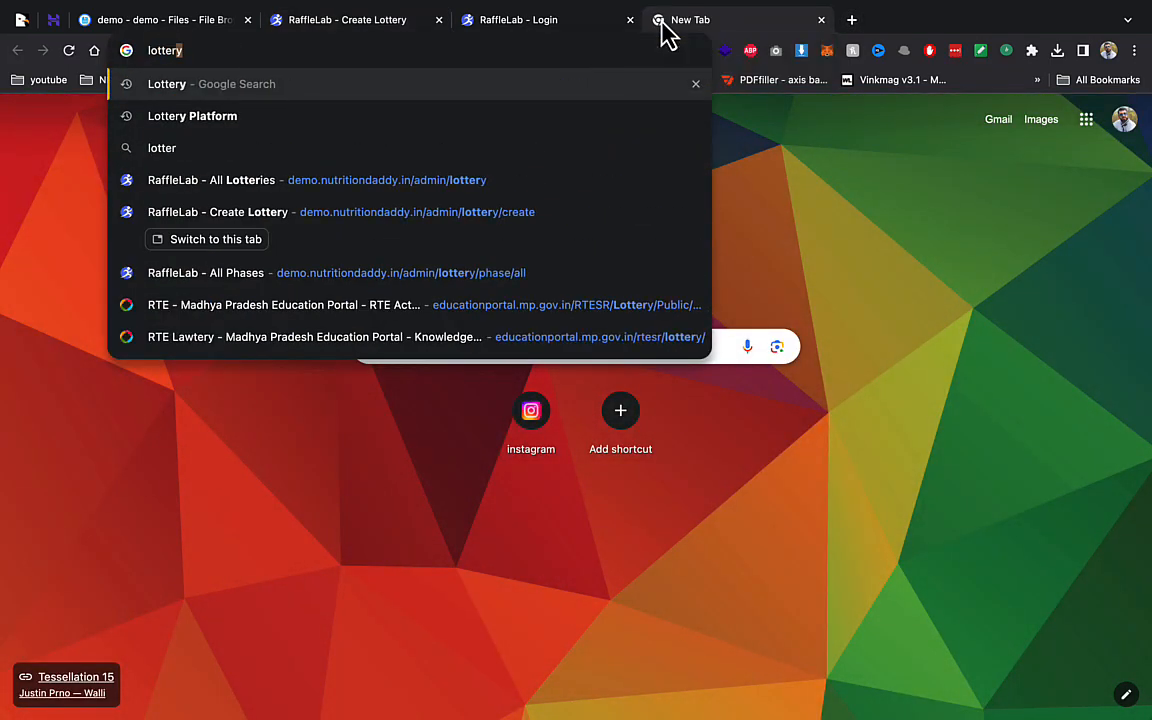
key(Return)
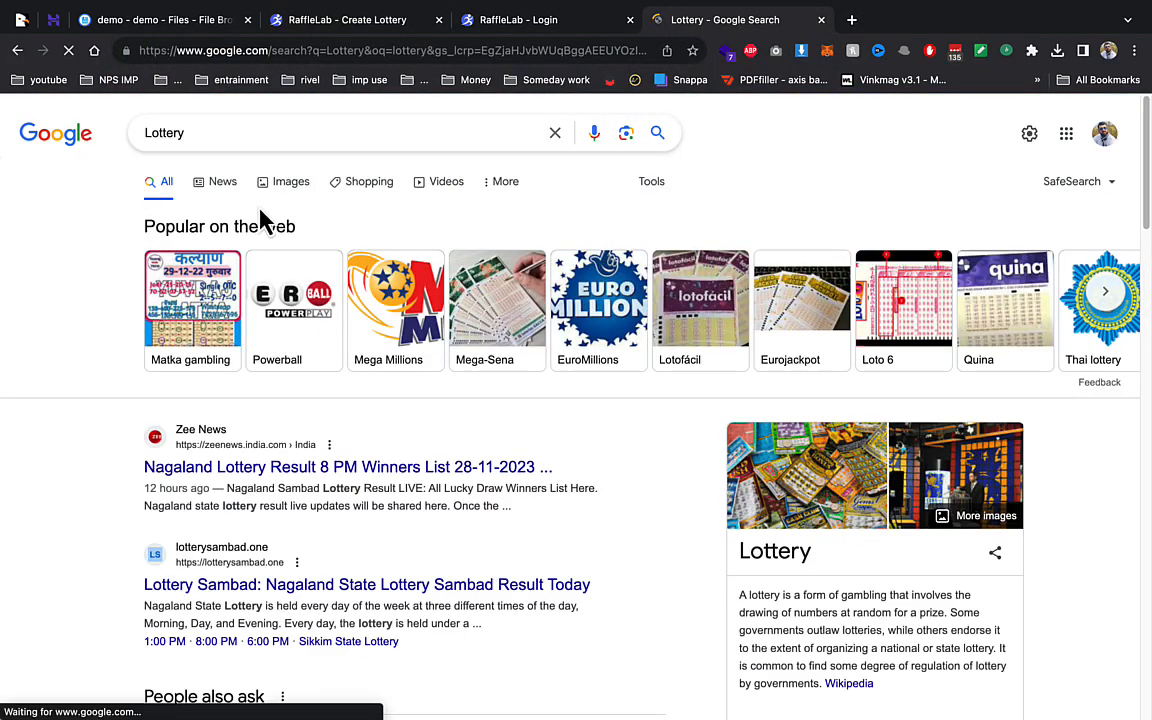
click(290, 184)
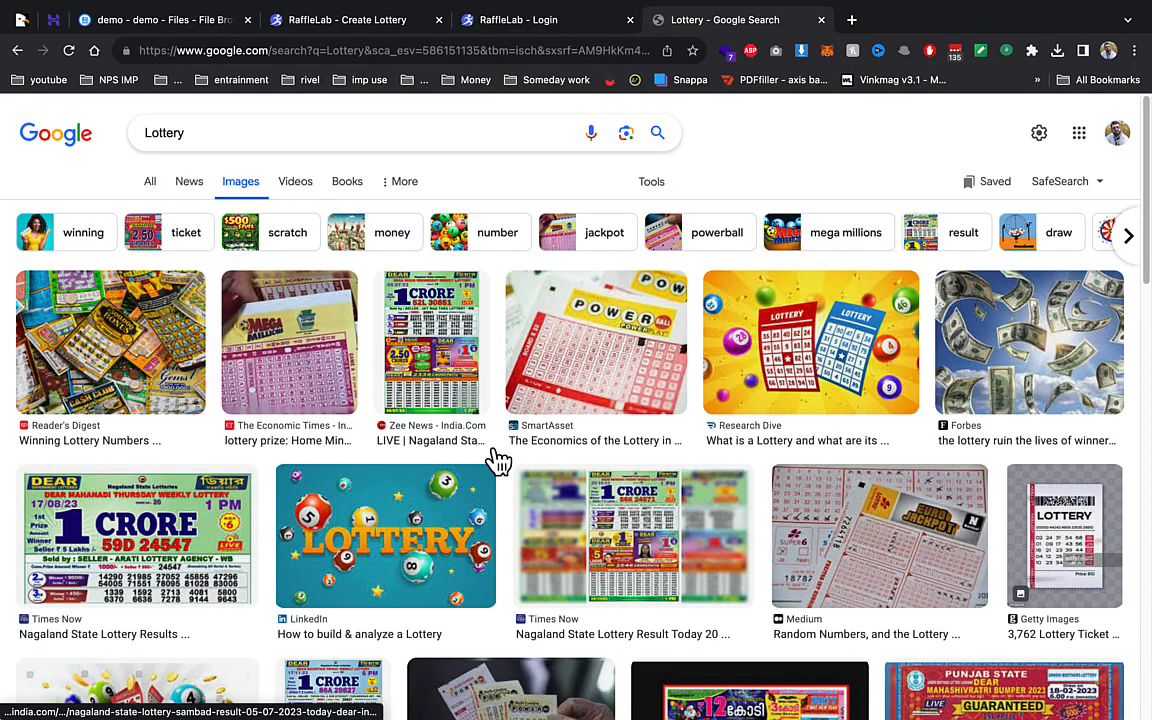
click(767, 347)
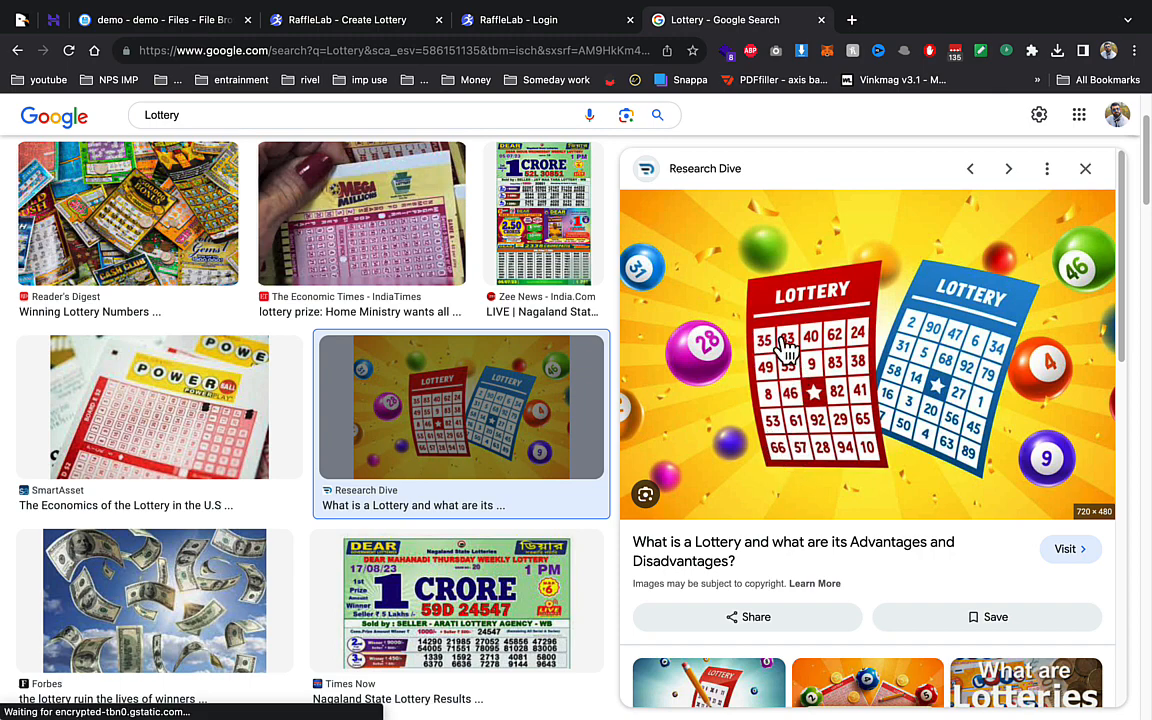
click(340, 24)
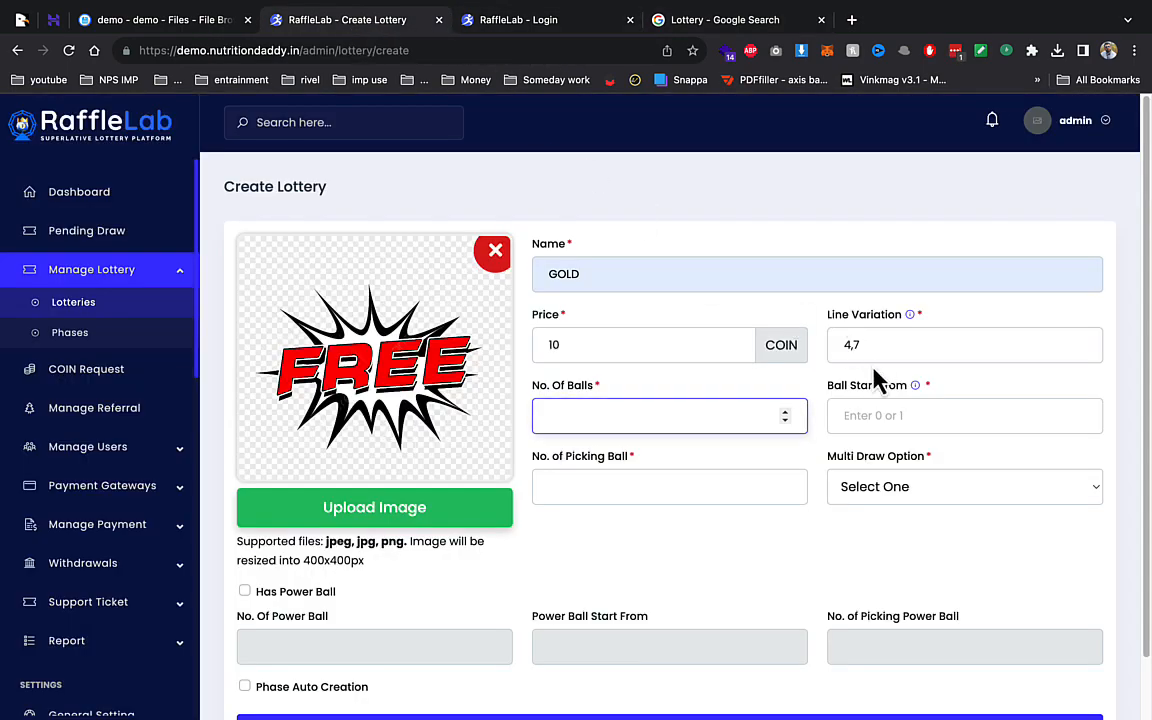
- Enter 4 for the number of balls, fill the ball fields, and set Multi Draw to Disable
text(4)
click(633, 487)
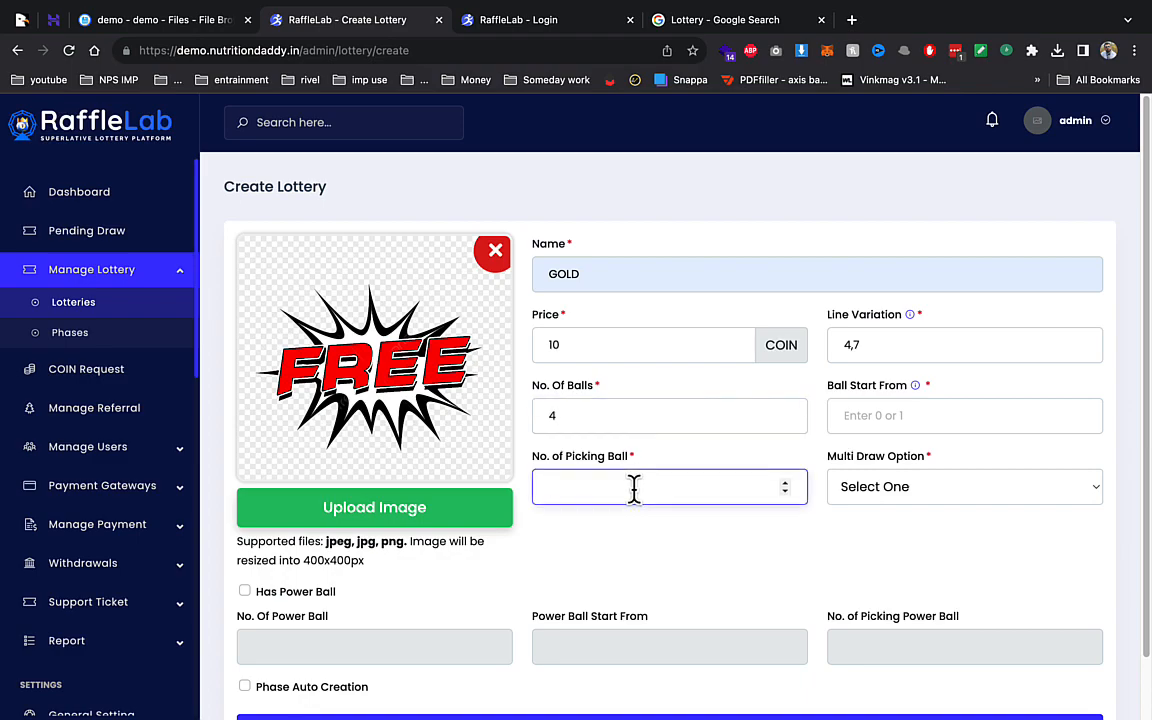
click(870, 416)
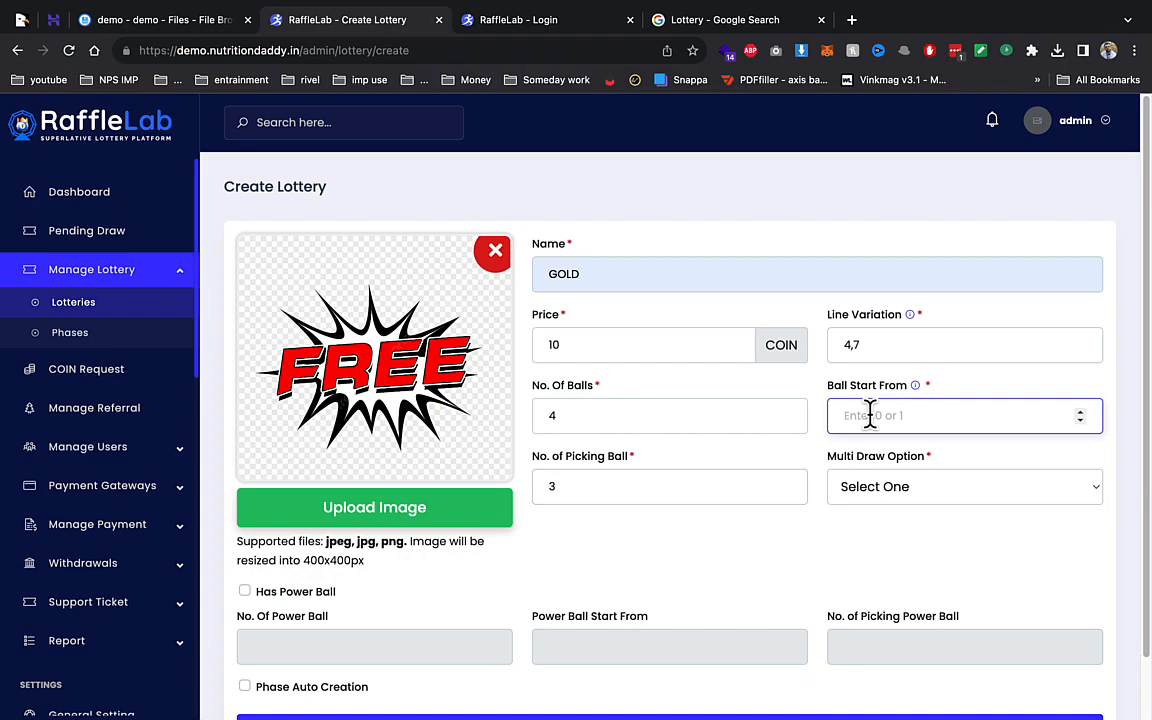
click(879, 490)
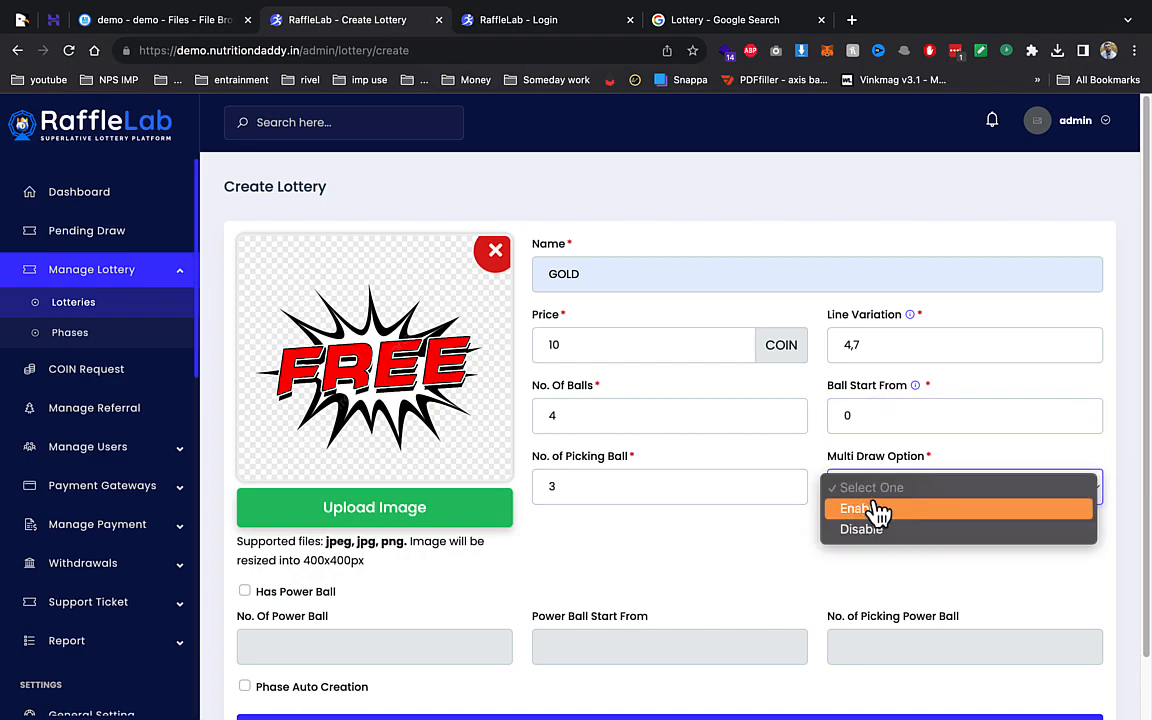
click(866, 533)
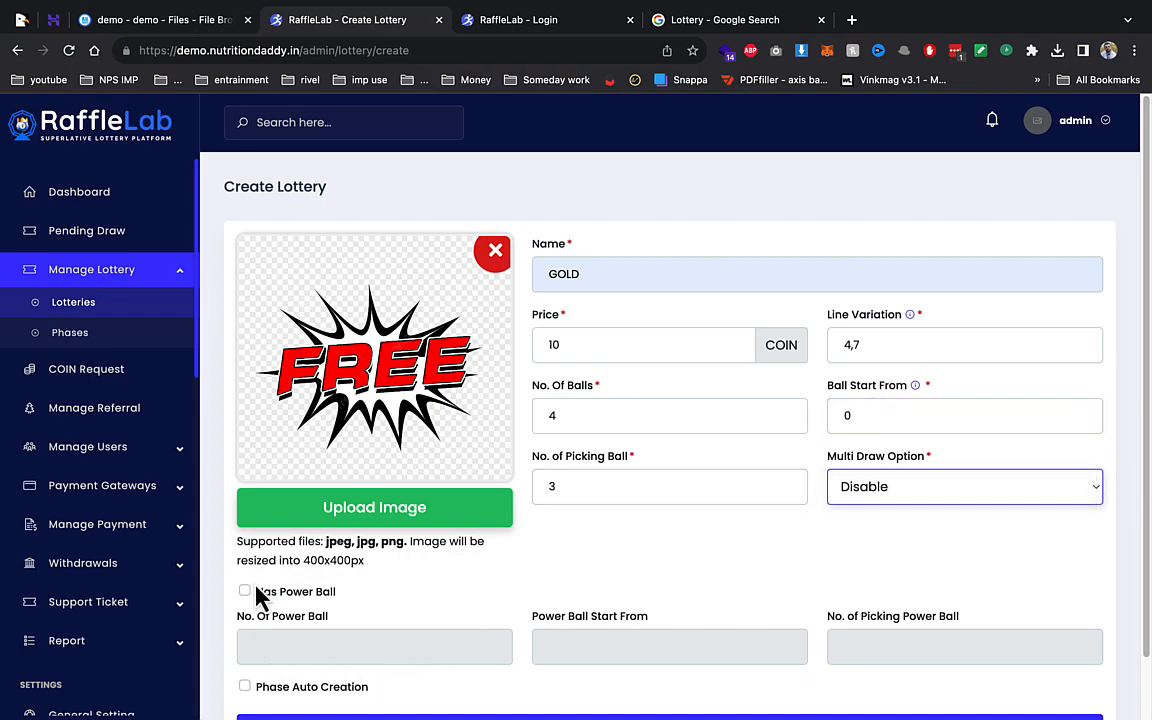
- Save the GOLD lottery and open the All Lotteries list
scroll(372, 588, down, 2)
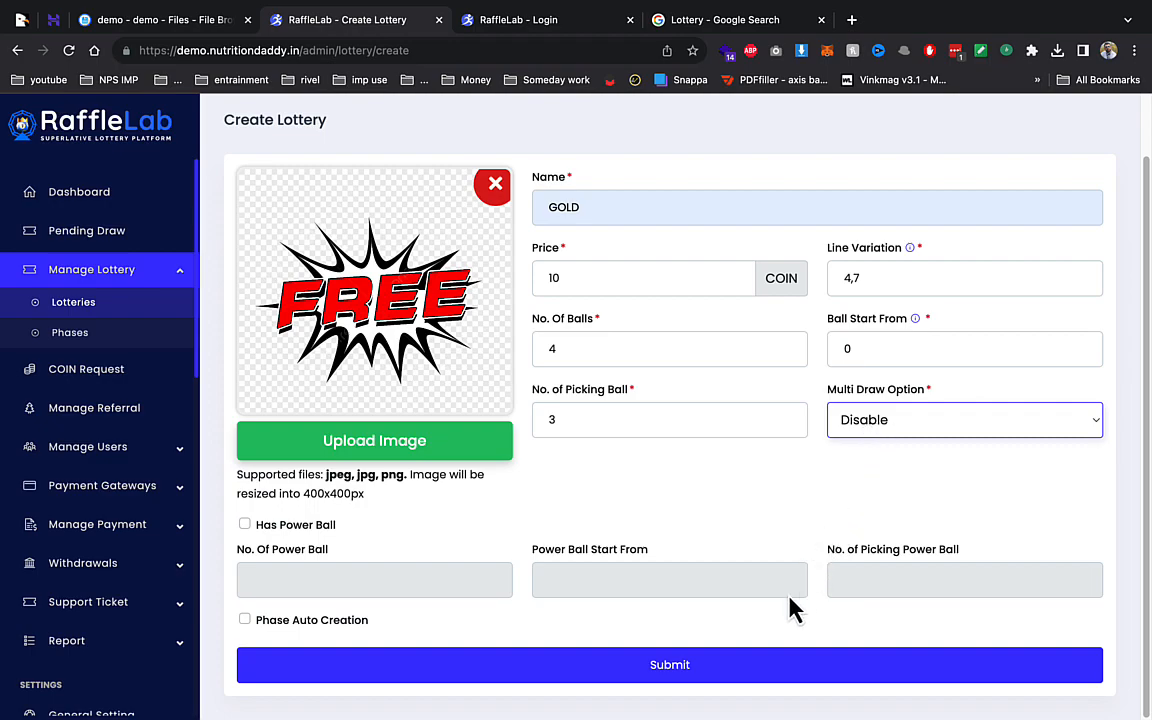
click(761, 669)
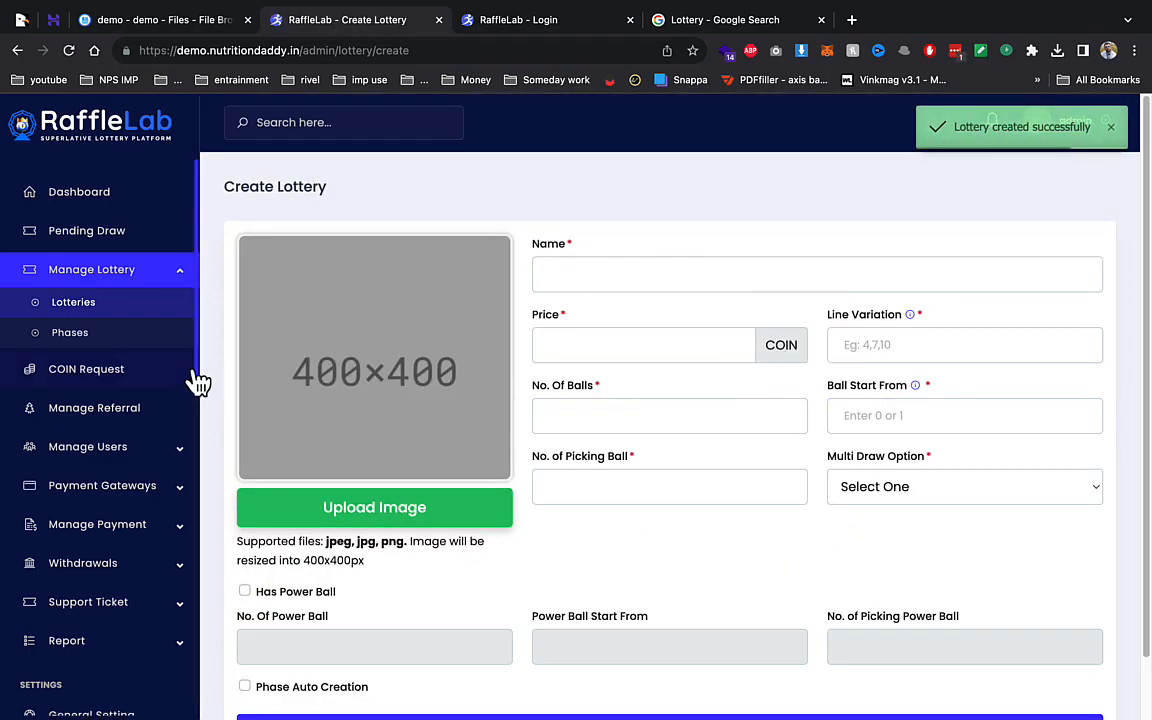
click(123, 306)
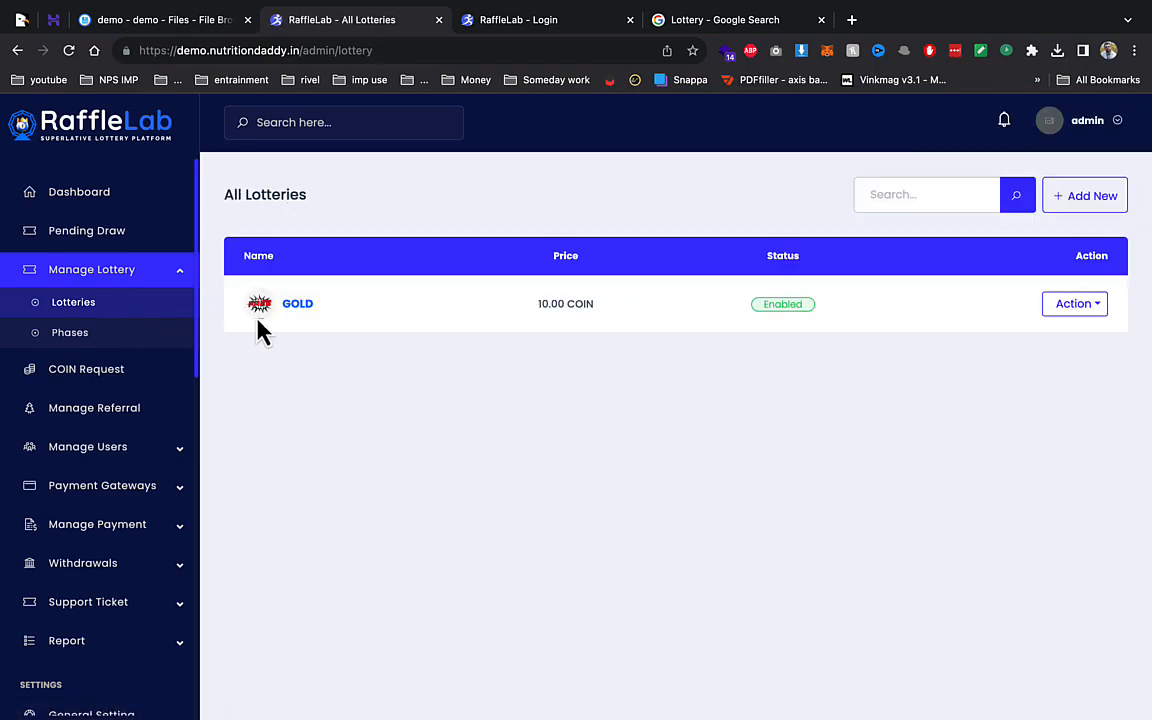
- Start a new phase under Manage Lottery > Phases for the GOLD lottery
click(126, 336)
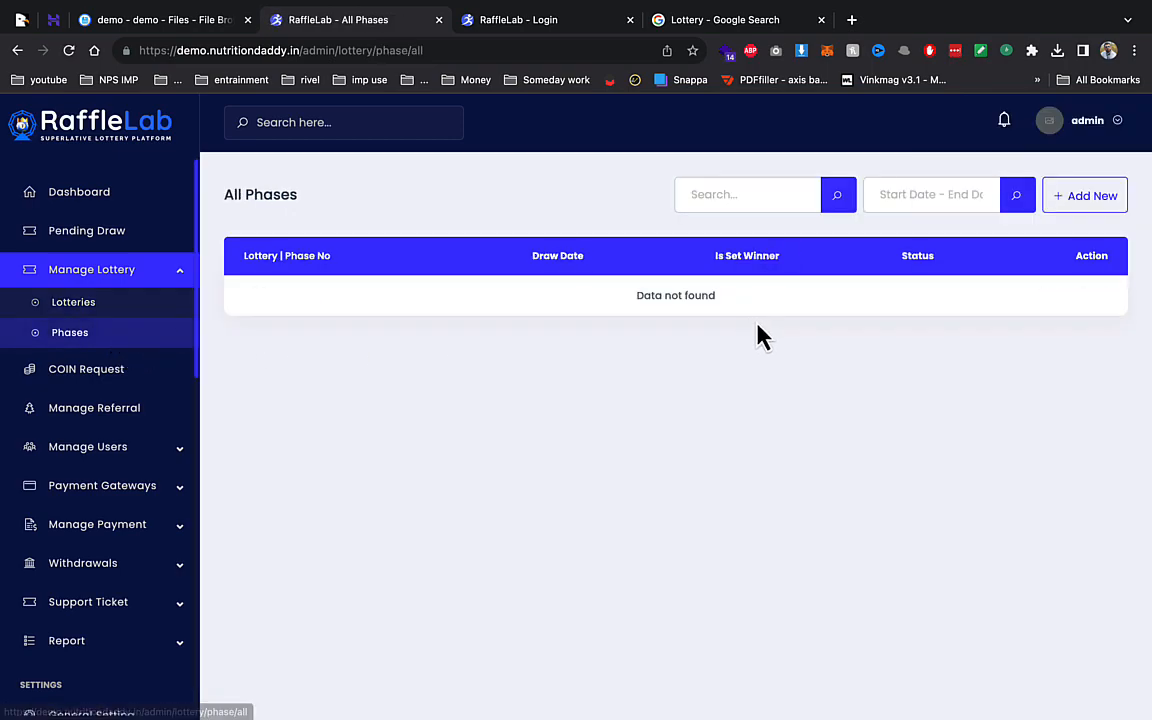
click(1062, 198)
click(495, 230)
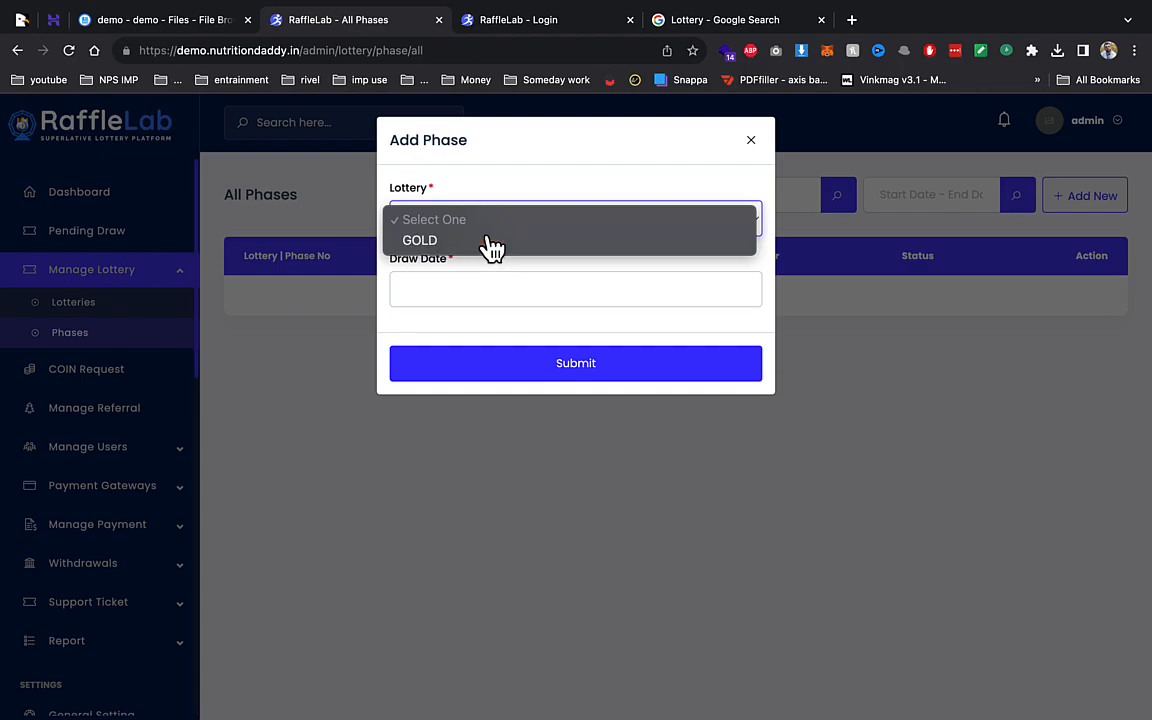
click(489, 240)
- Set the draw date to 29 November 2023 and save the phase
click(463, 280)
click(490, 491)
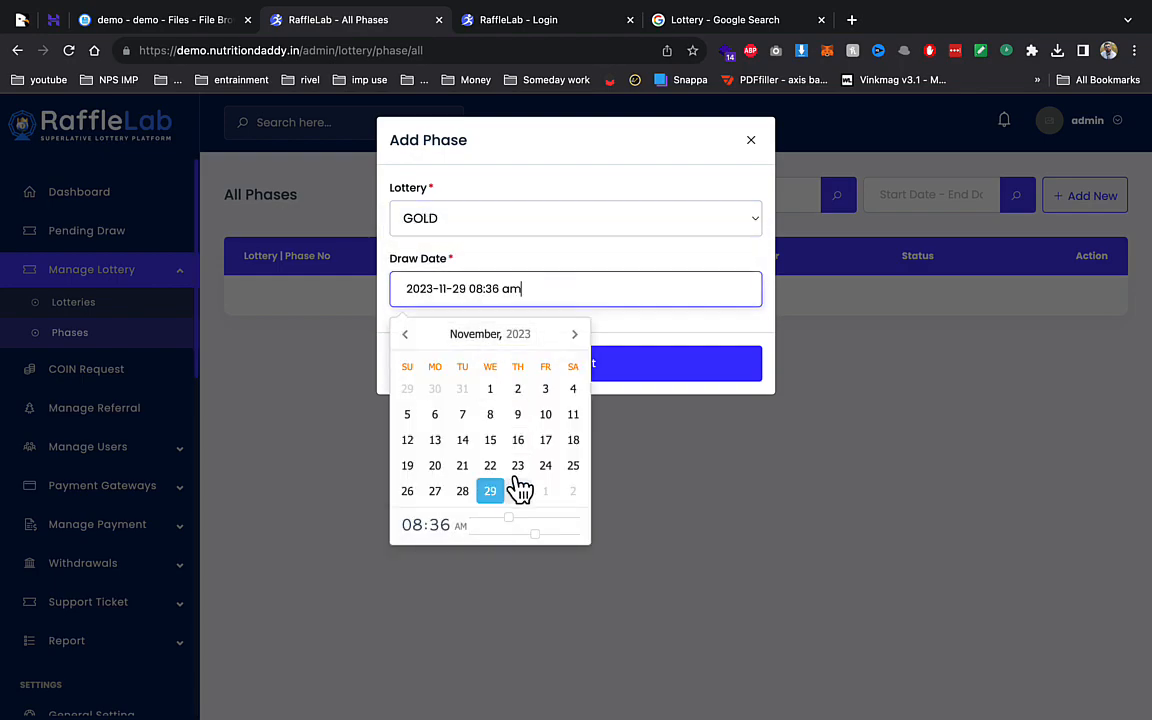
mouse_move(833, 15)
click(651, 378)
click(651, 378)
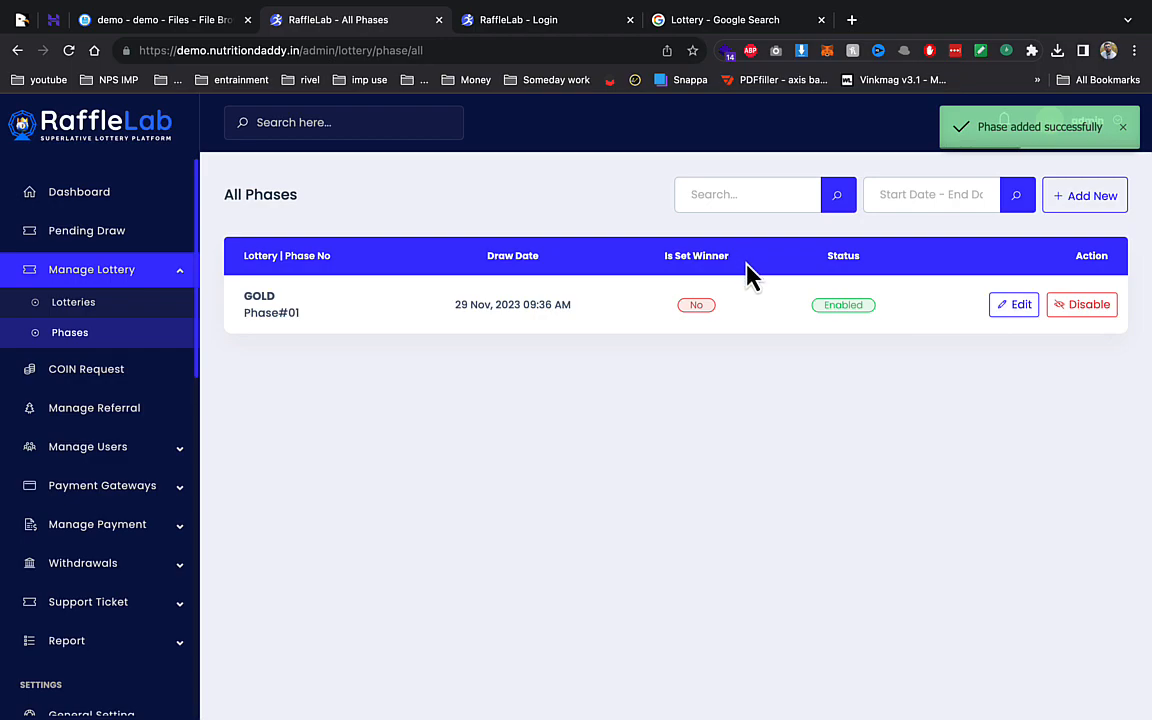
- Return to the user site's home page and briefly look at the coin request panel
click(521, 22)
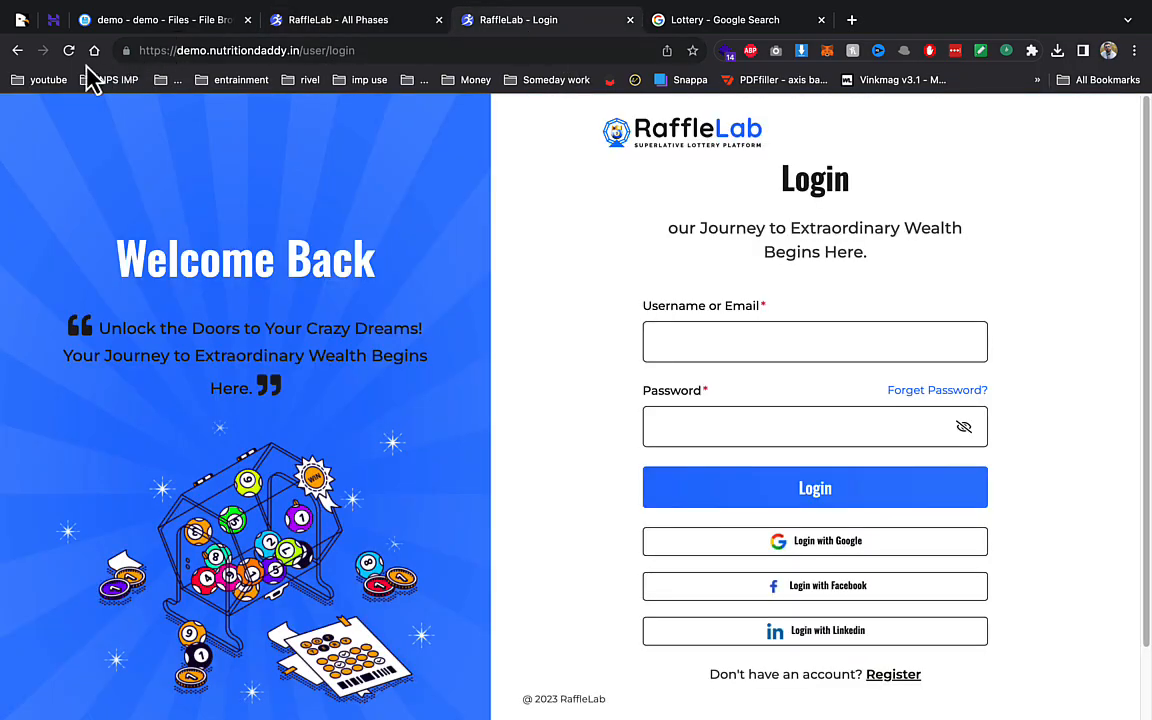
click(16, 51)
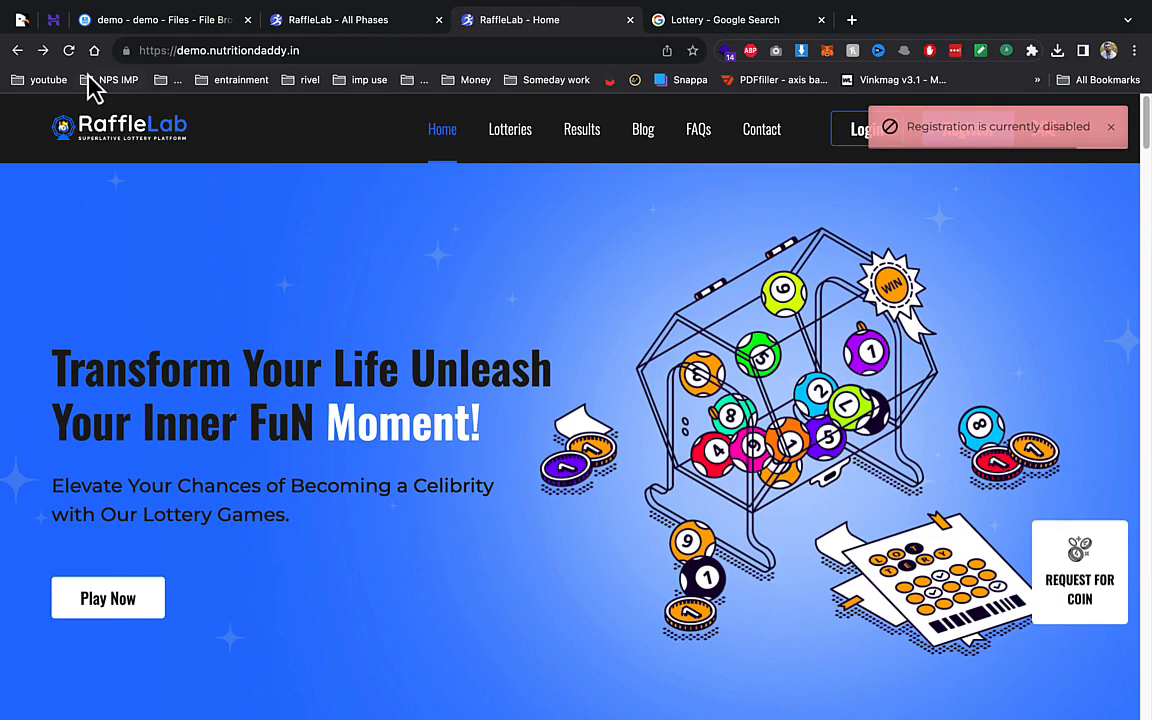
click(72, 55)
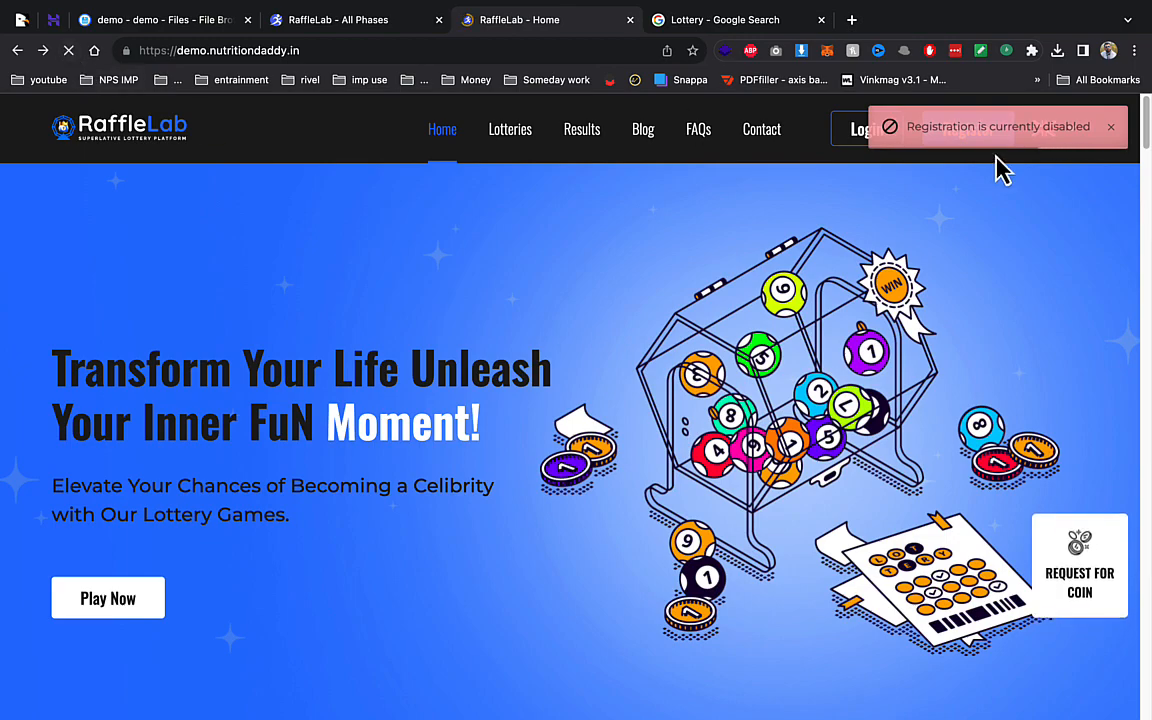
click(1090, 556)
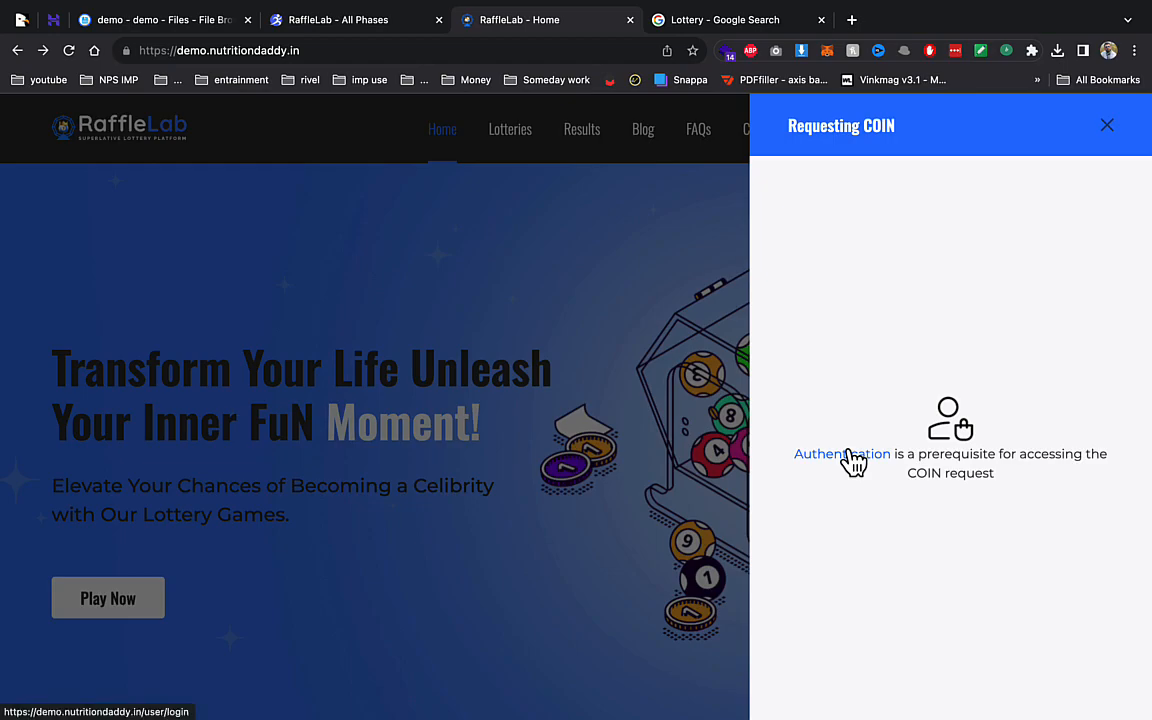
click(1106, 127)
- On the sign-up form, fill in the suggested demo username and e-mail address
click(950, 140)
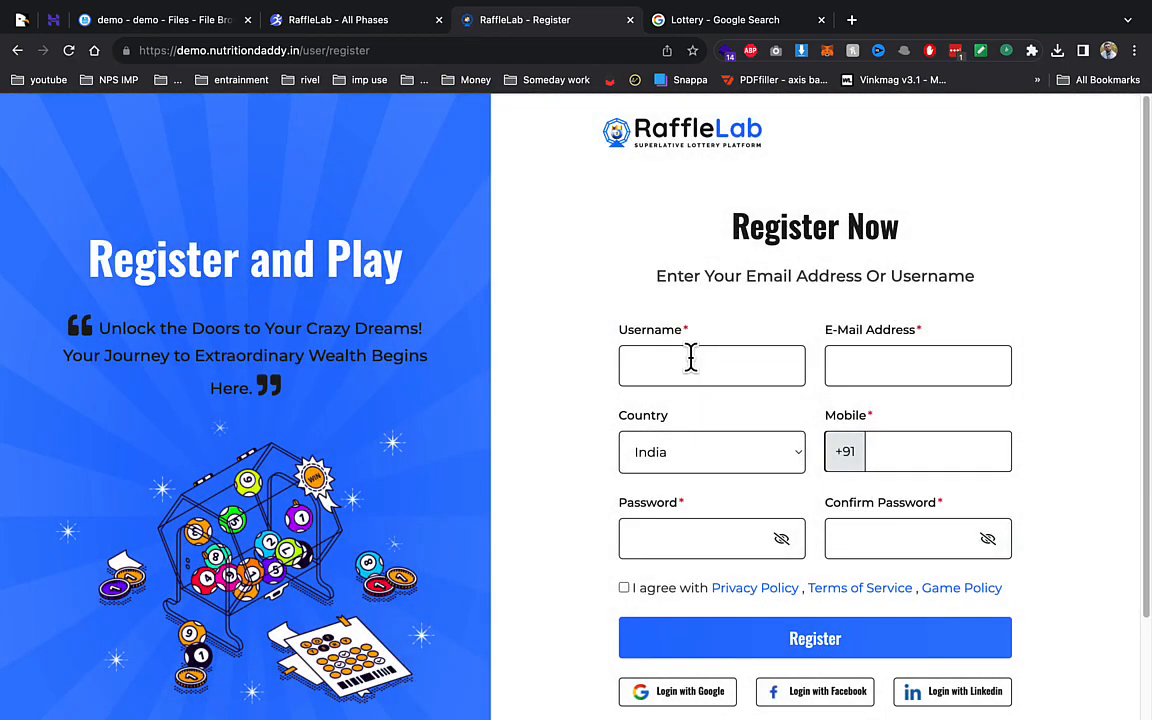
click(690, 362)
text(dem)
key(Down)
key(Return)
key(Tab)
text(d)
key(Down)
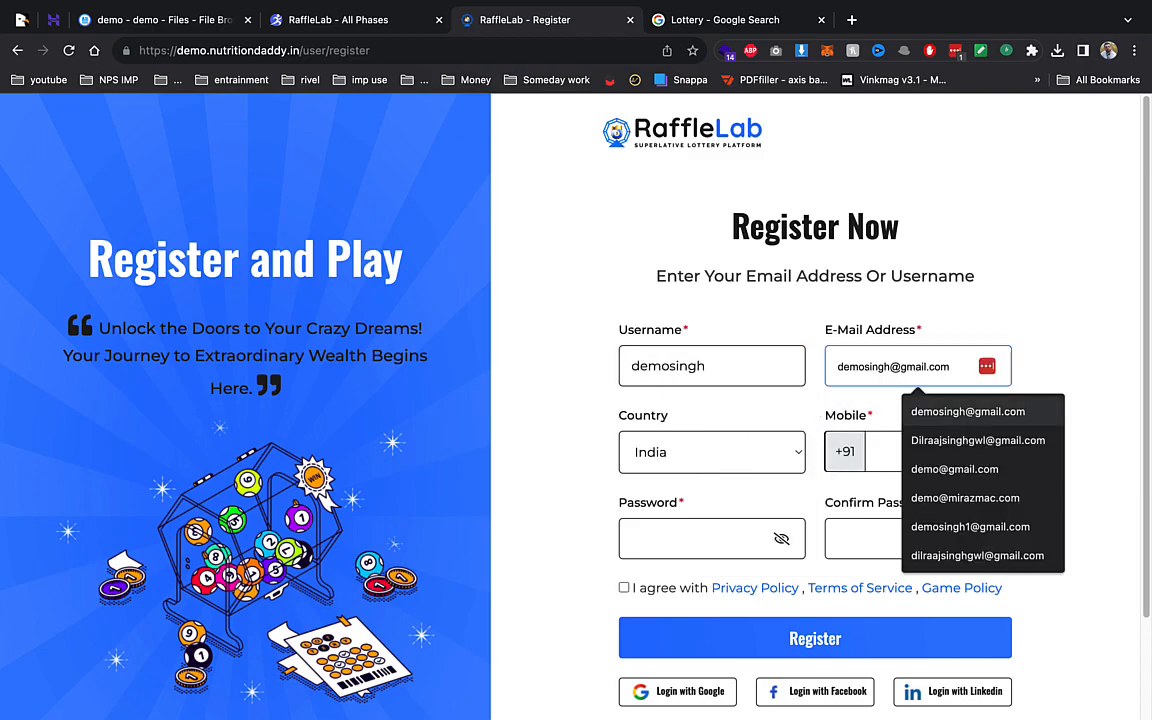
key(Return)
key(Tab)
key(Tab)
- Enter the mobile number and password, accept the policies, and submit the registration
text(••)
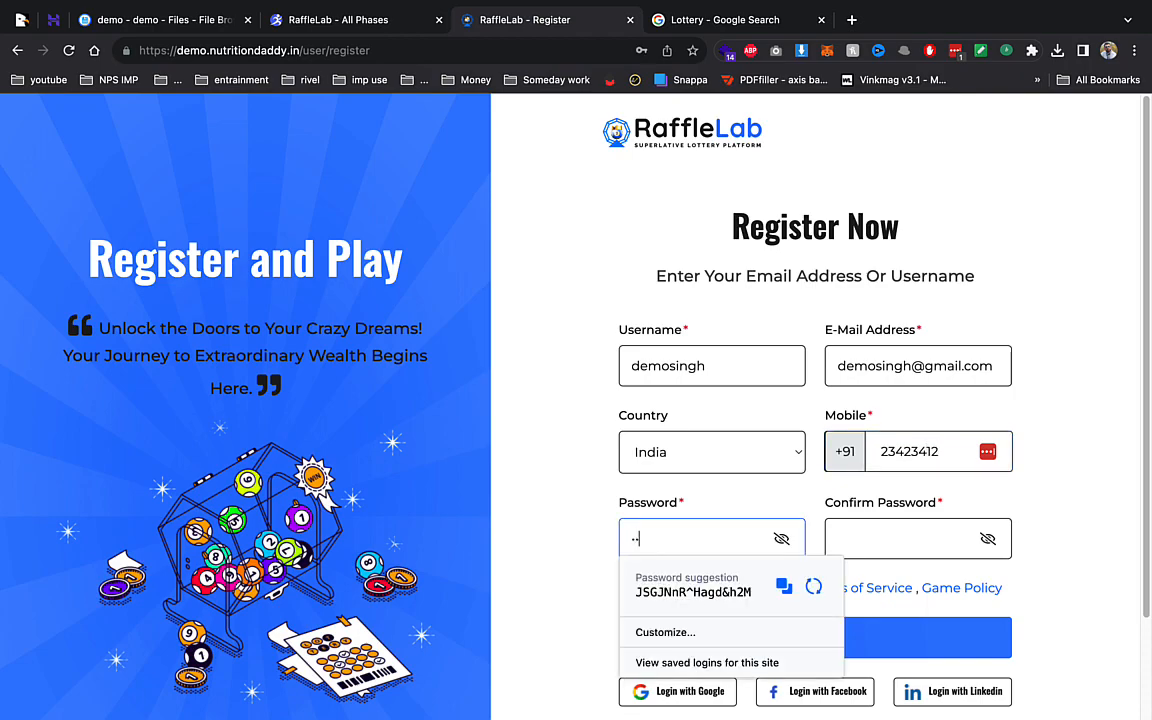
key(Tab)
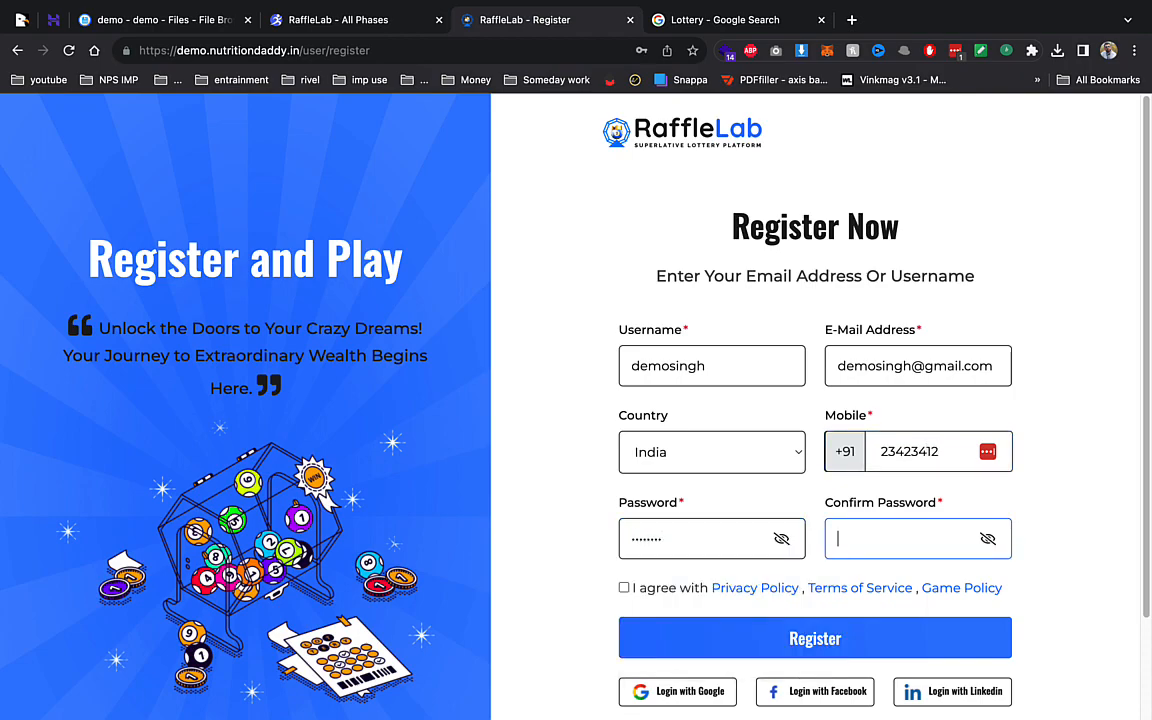
text(••)
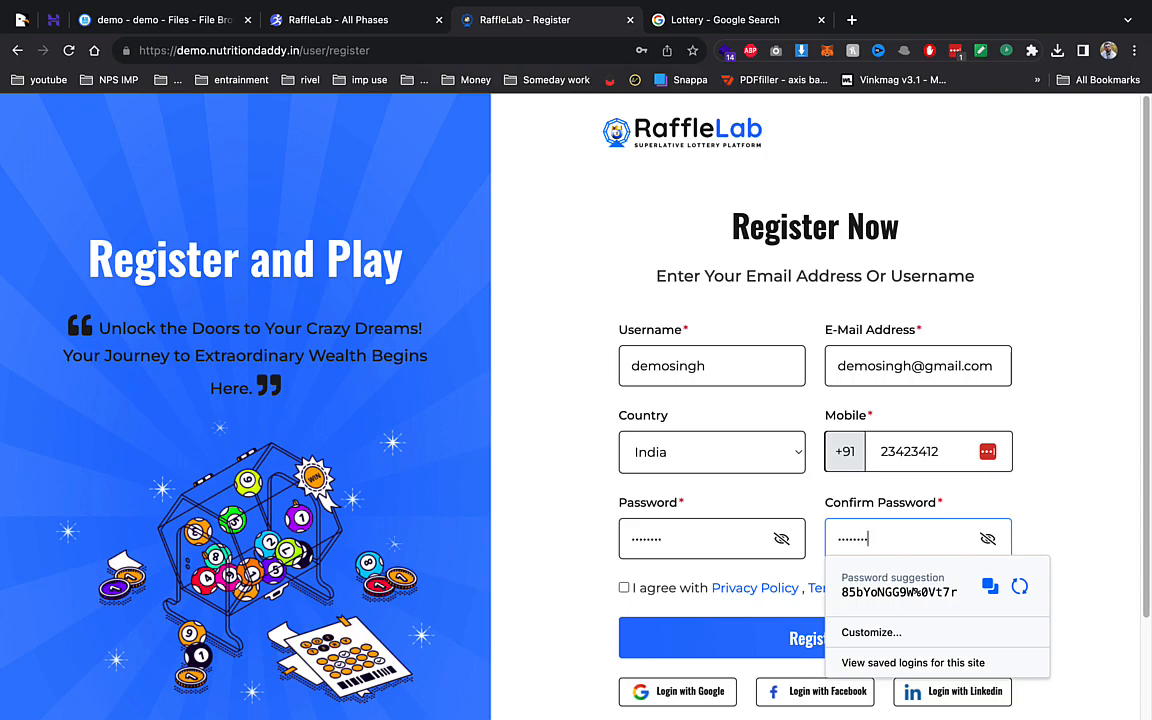
click(564, 516)
click(624, 589)
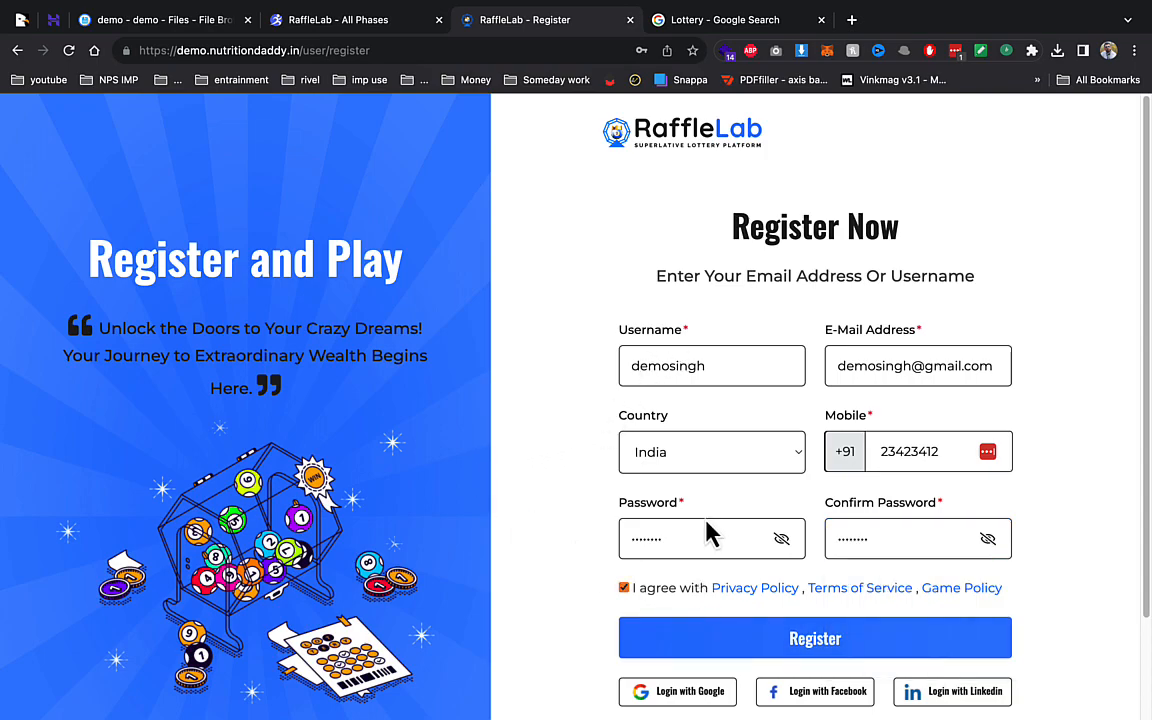
click(789, 638)
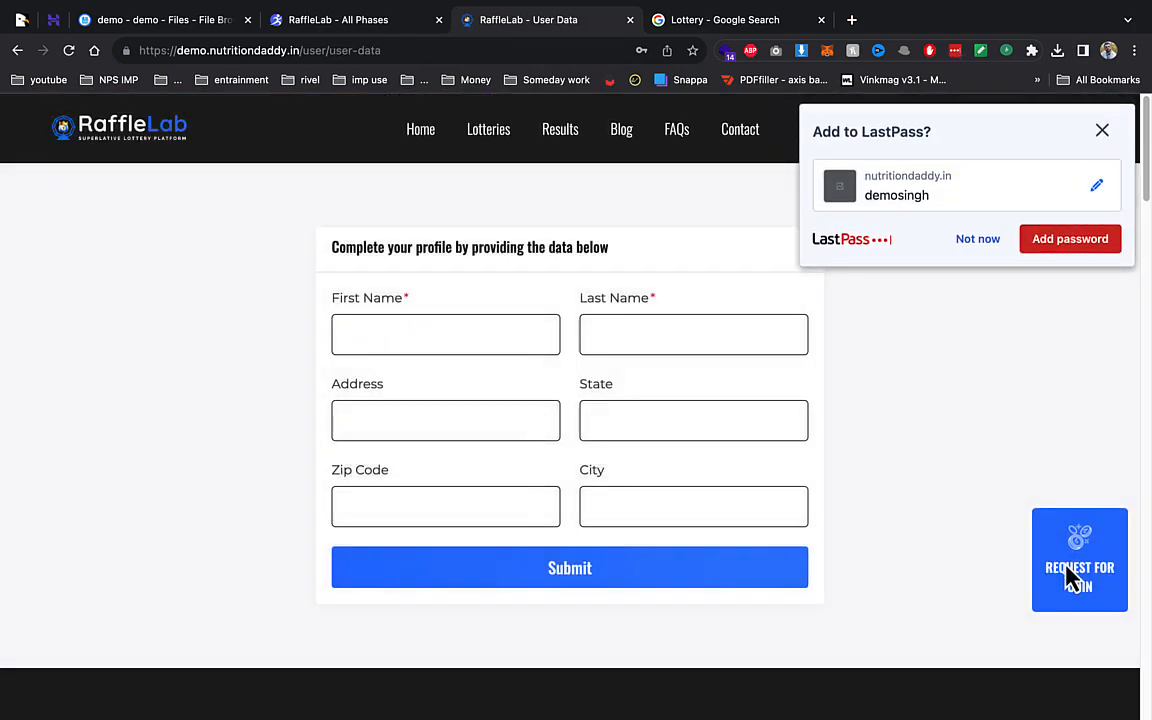
- Submit a coin request for 1231 COIN from the user site
click(1065, 578)
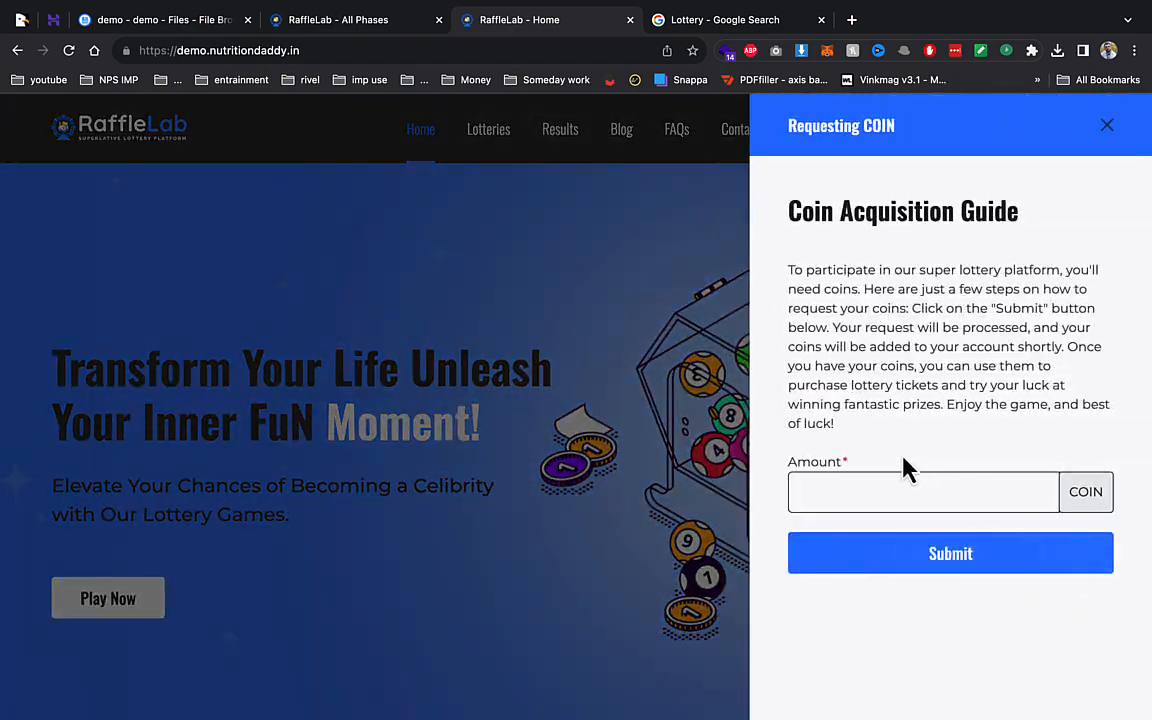
click(897, 487)
text(1231)
click(887, 557)
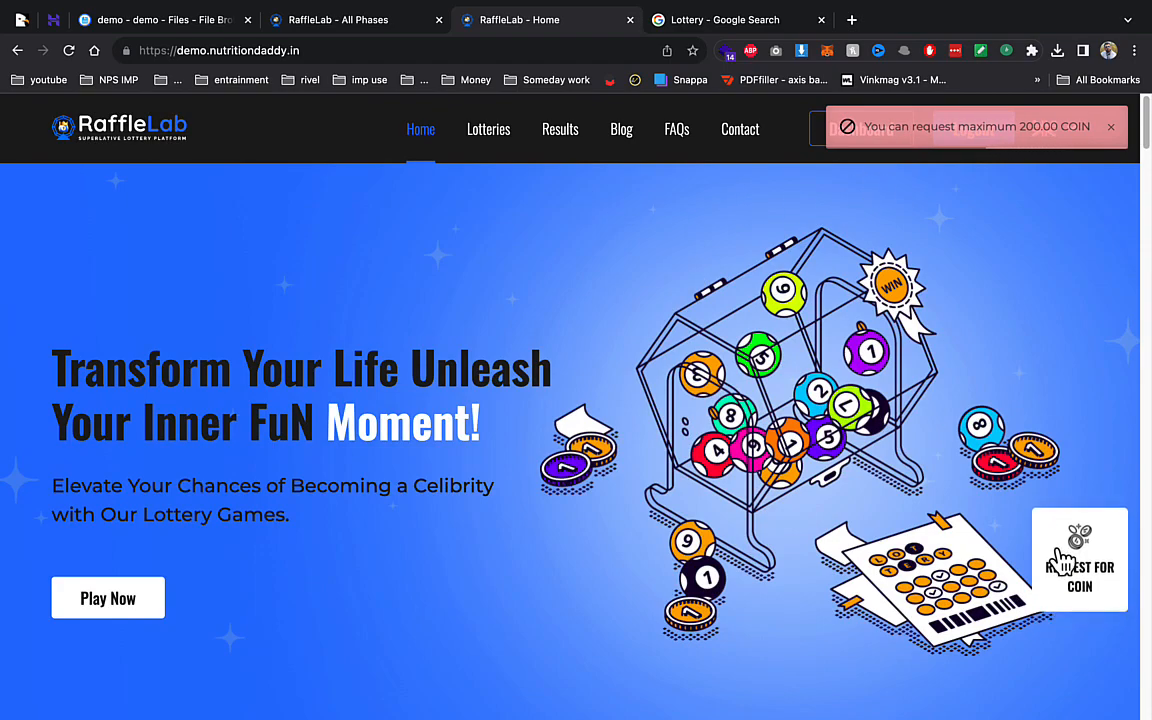
- Request 10 COIN instead, dismiss the thank-you notice, and return to the admin panel
click(1060, 558)
click(838, 493)
text(10)
click(851, 574)
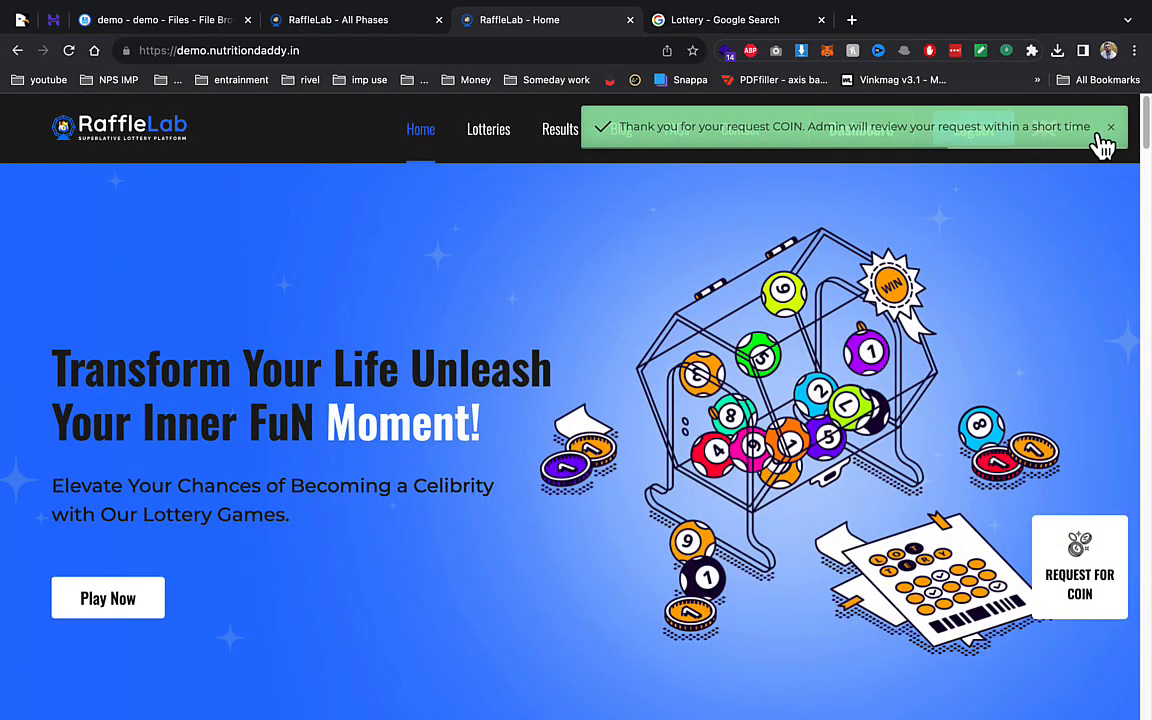
click(1110, 128)
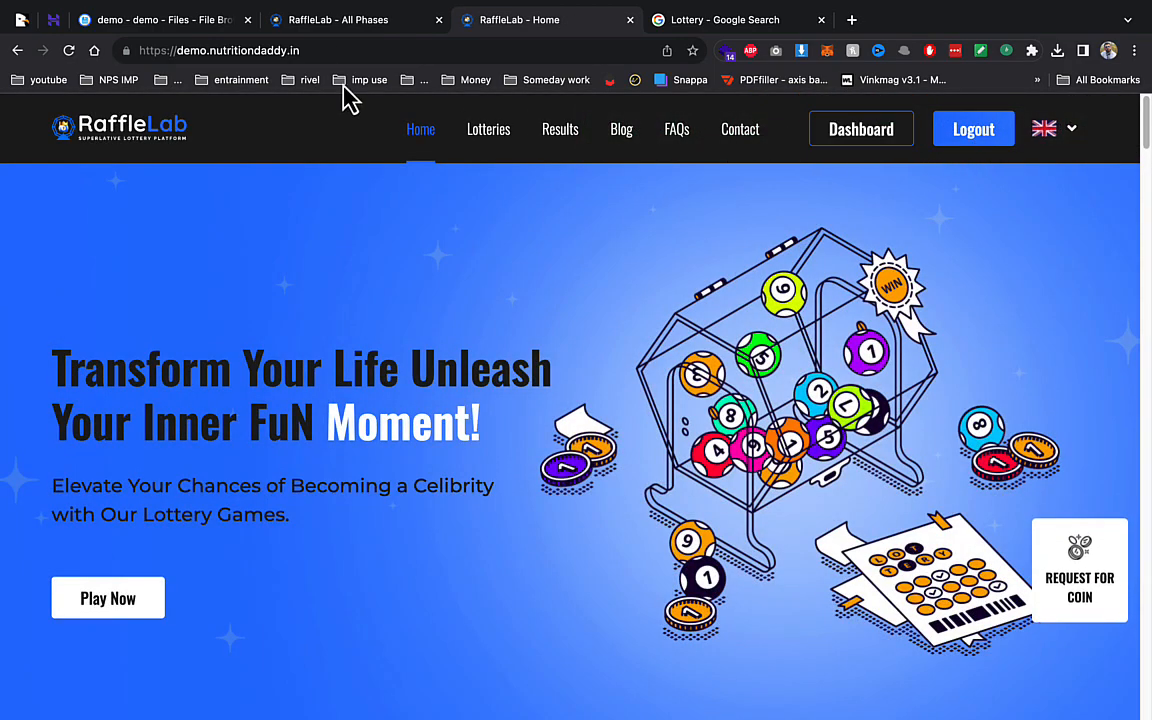
click(335, 22)
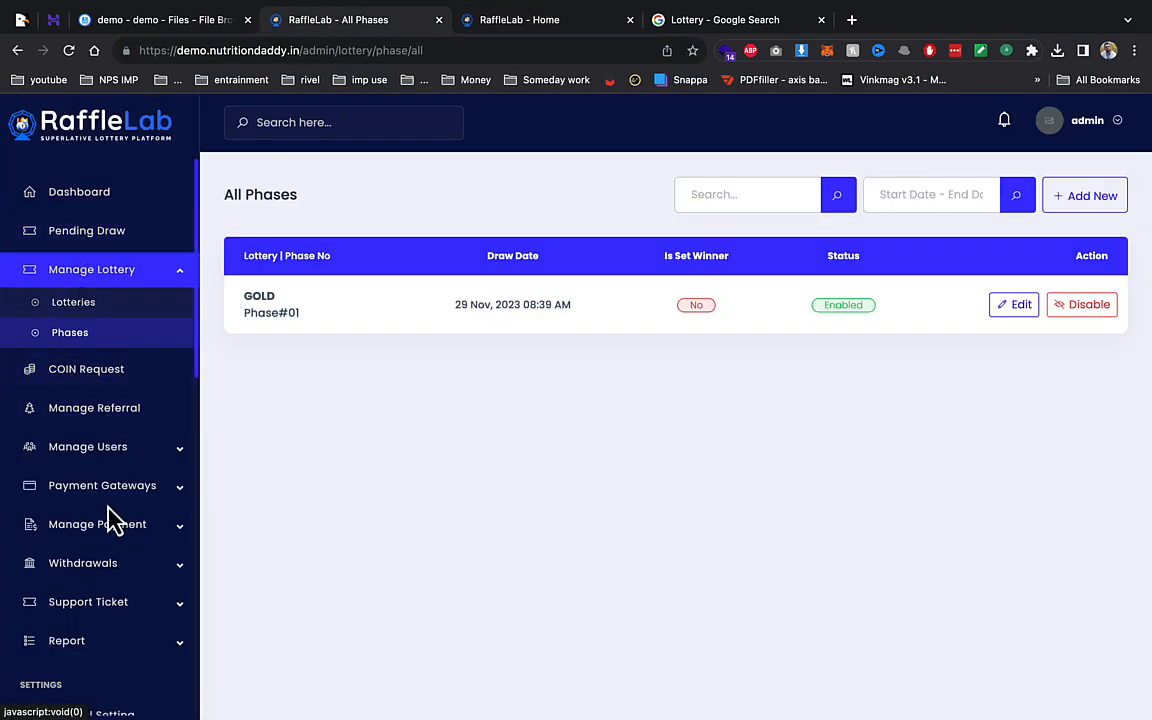
- Open the new demo user's details from the active users list
click(55, 455)
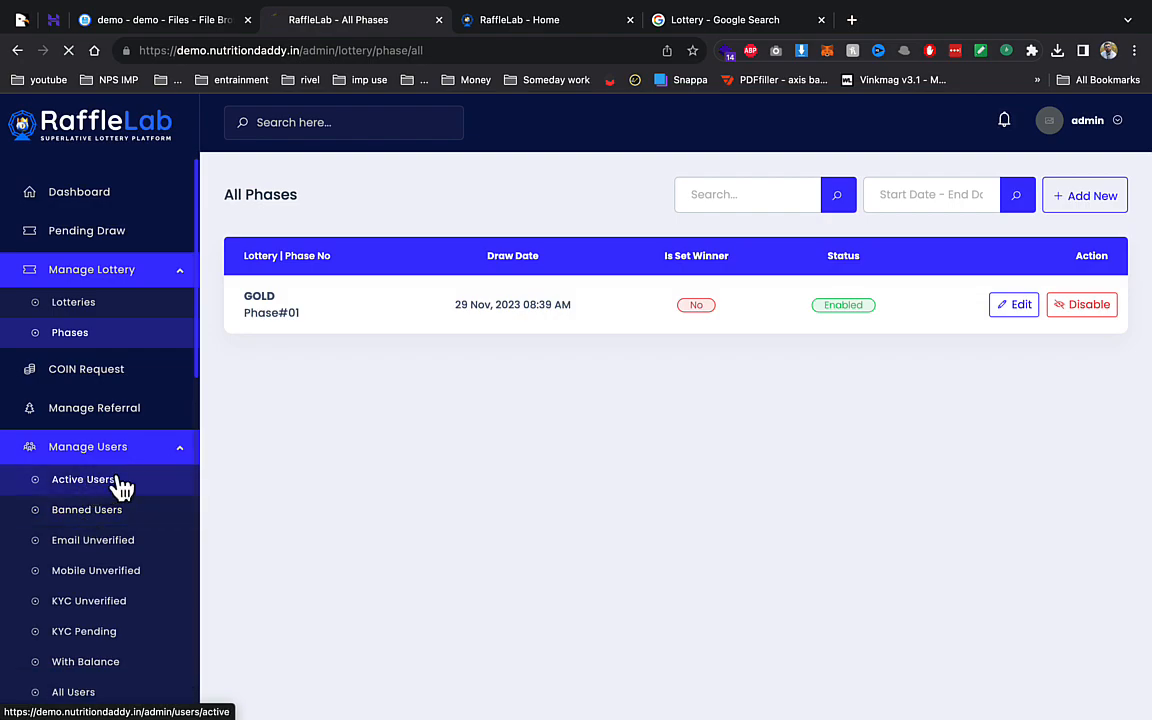
click(68, 482)
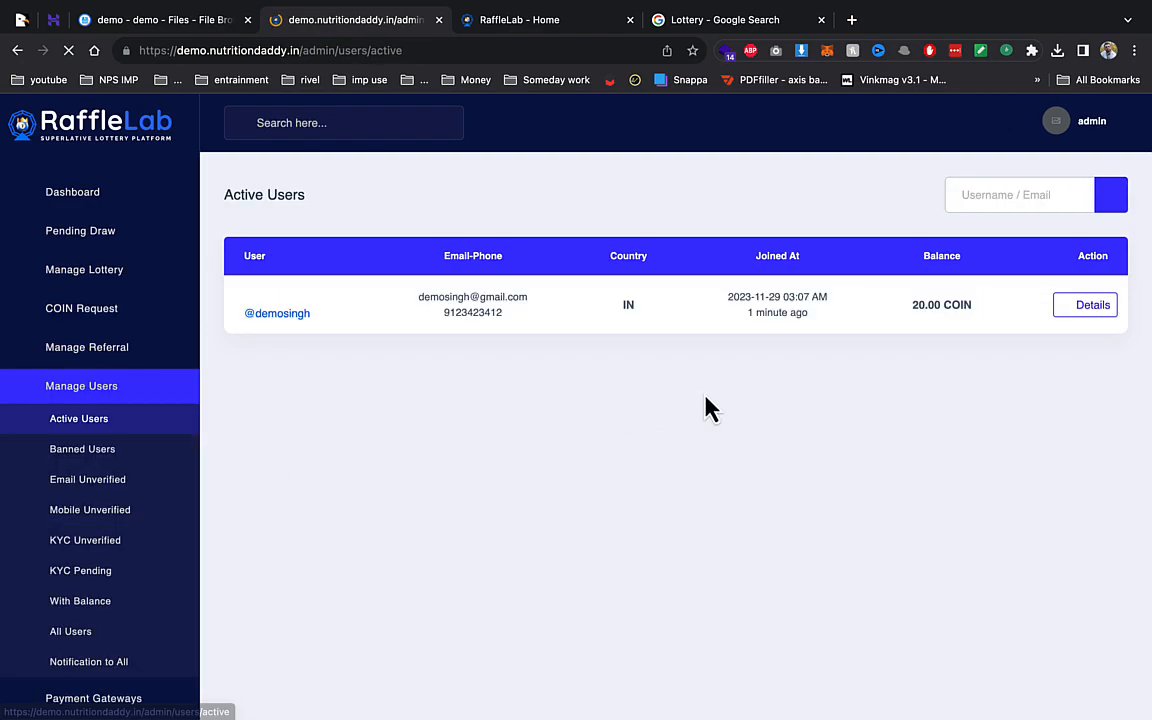
click(1070, 313)
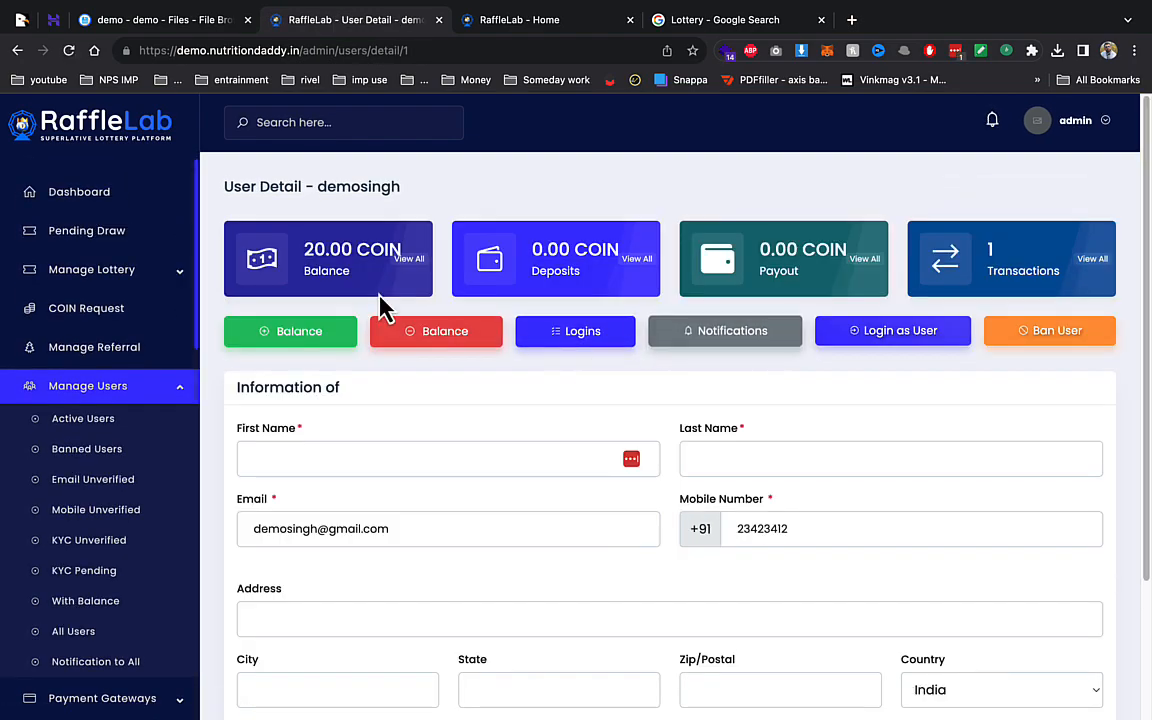
click(338, 333)
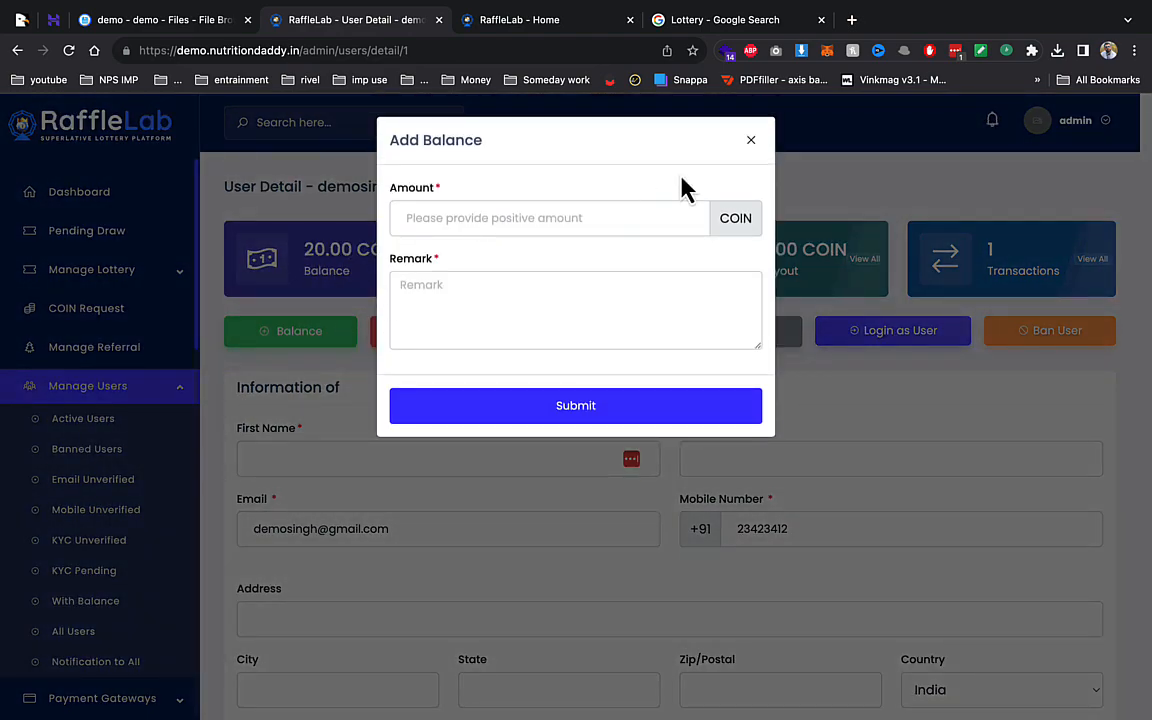
click(751, 141)
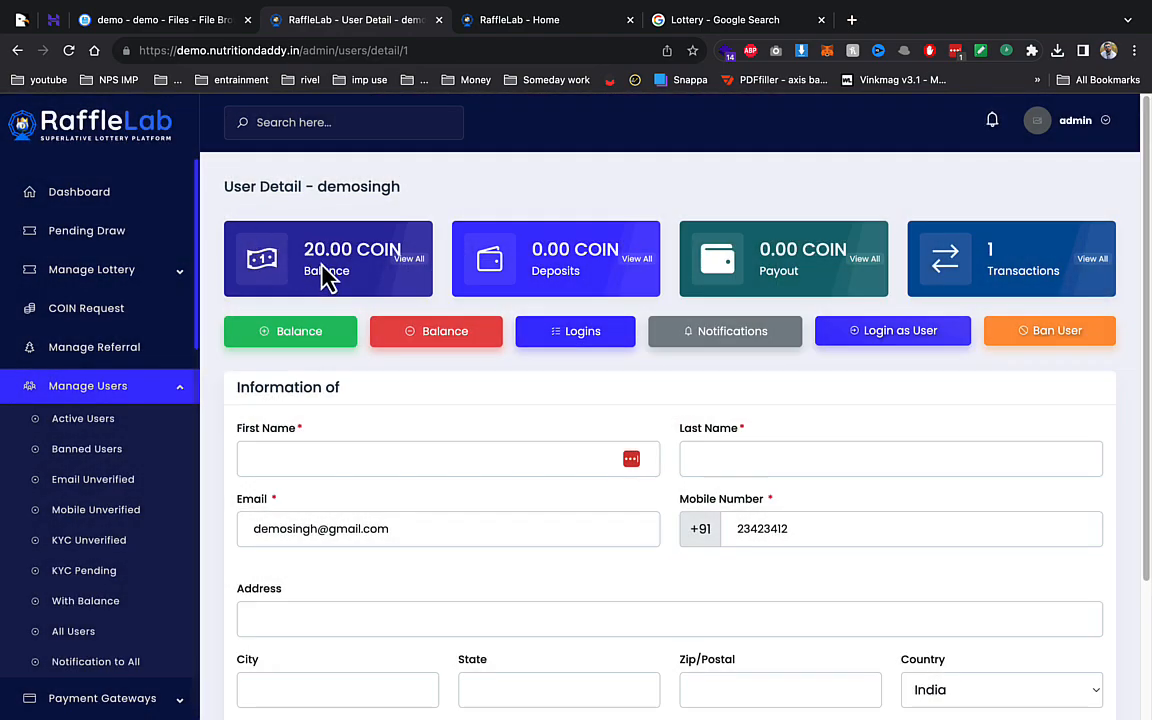
- Add 111 coins to the demo user's balance
scroll(85, 590, down, 10)
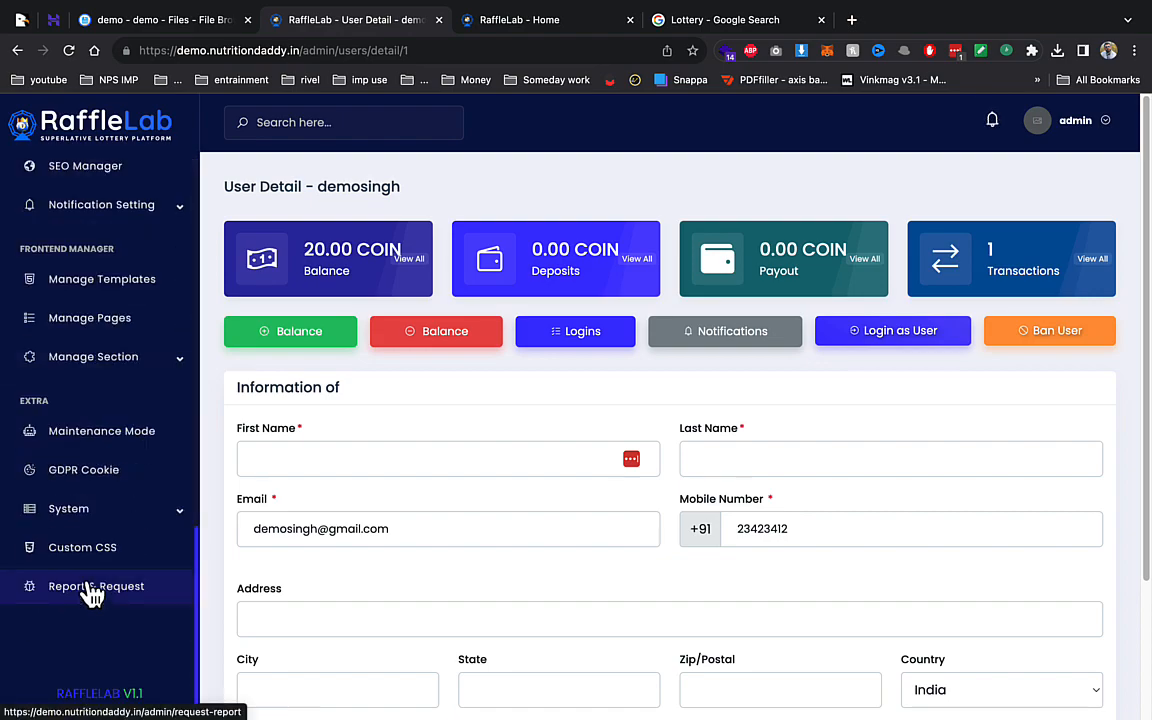
click(300, 338)
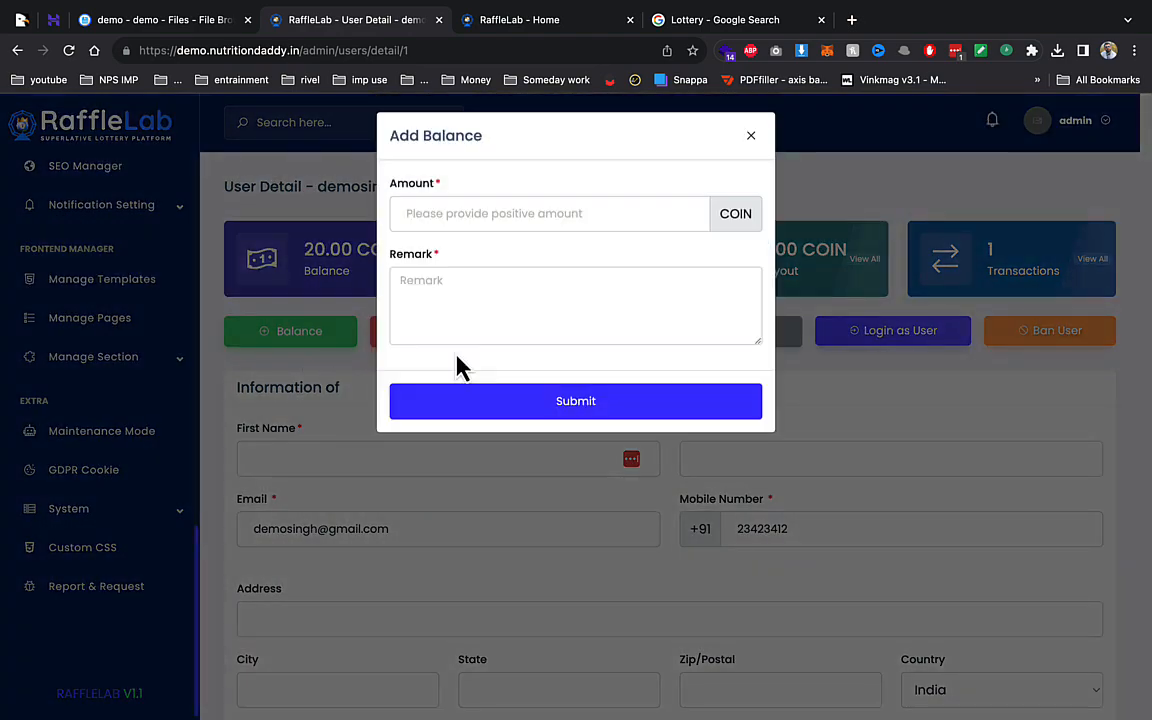
click(488, 218)
text(11)
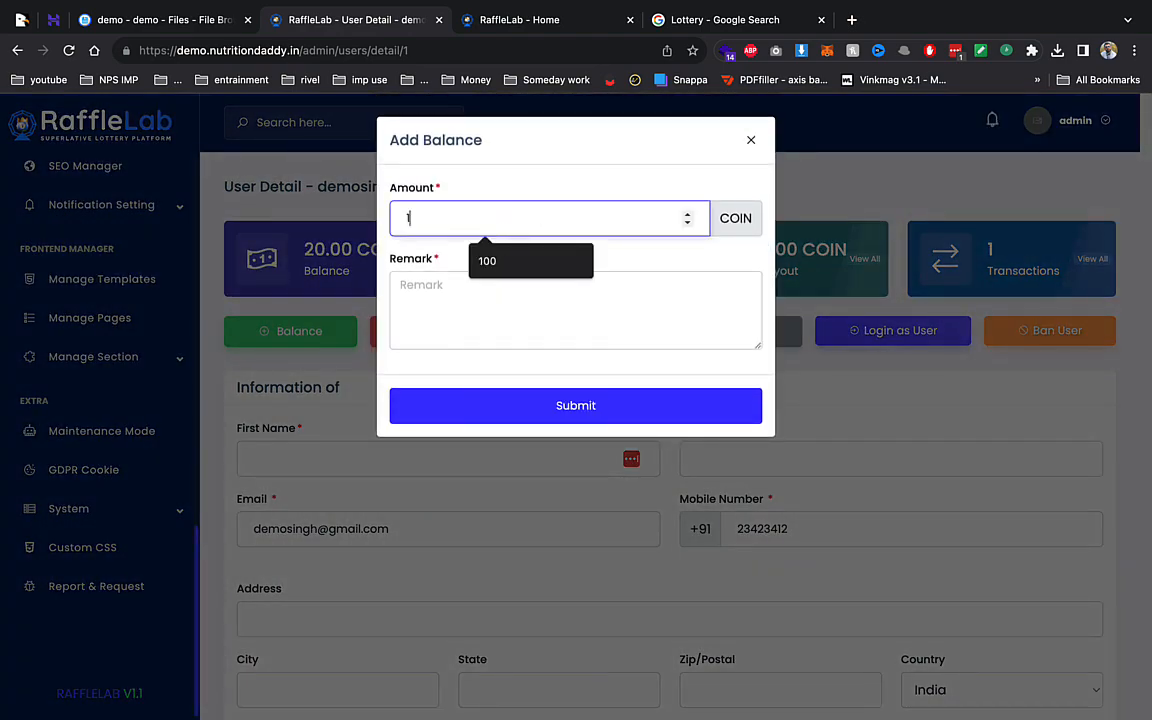
click(515, 418)
text(23)
click(501, 419)
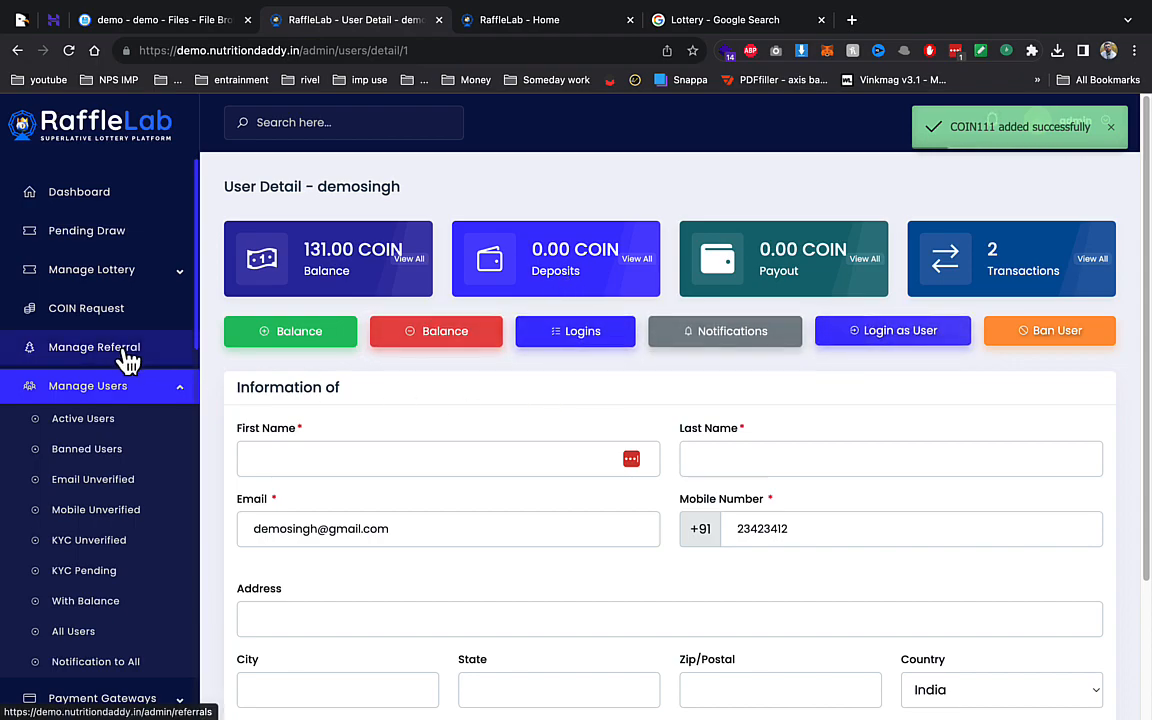
- Approve the demo user's pending 111-coin request, then bring up All Lotteries
click(100, 322)
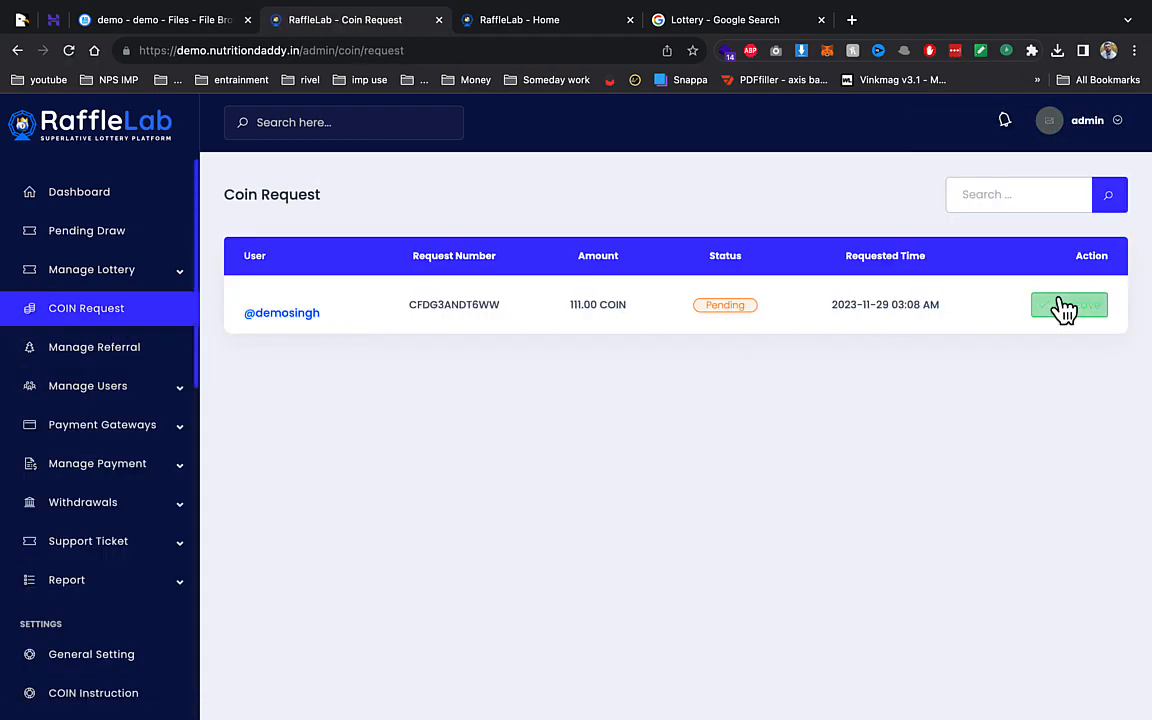
click(1066, 306)
click(733, 245)
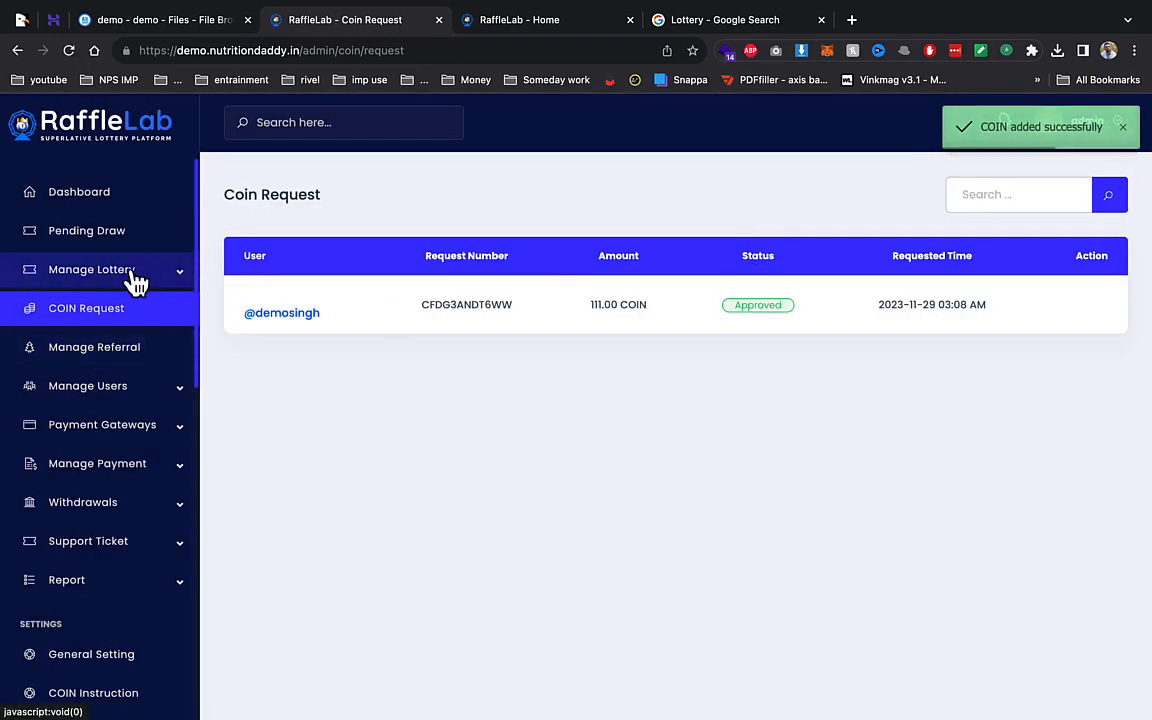
click(137, 283)
click(70, 305)
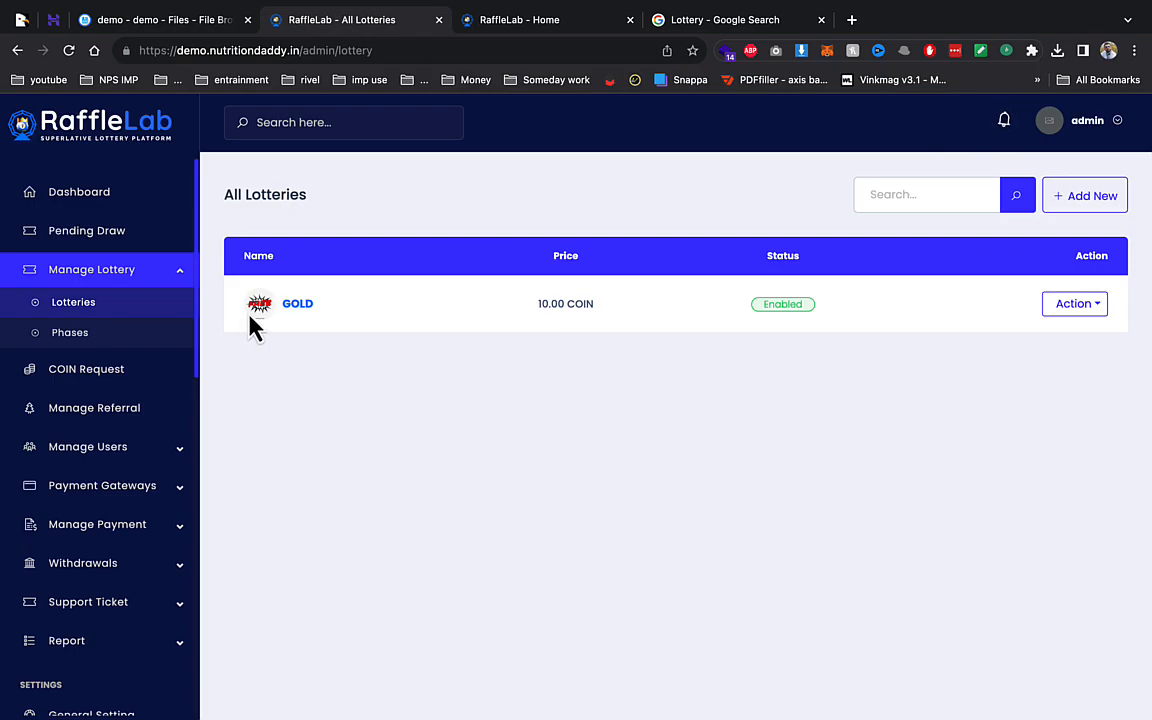
- As the user, browse the lottery tickets page and the results page
click(519, 25)
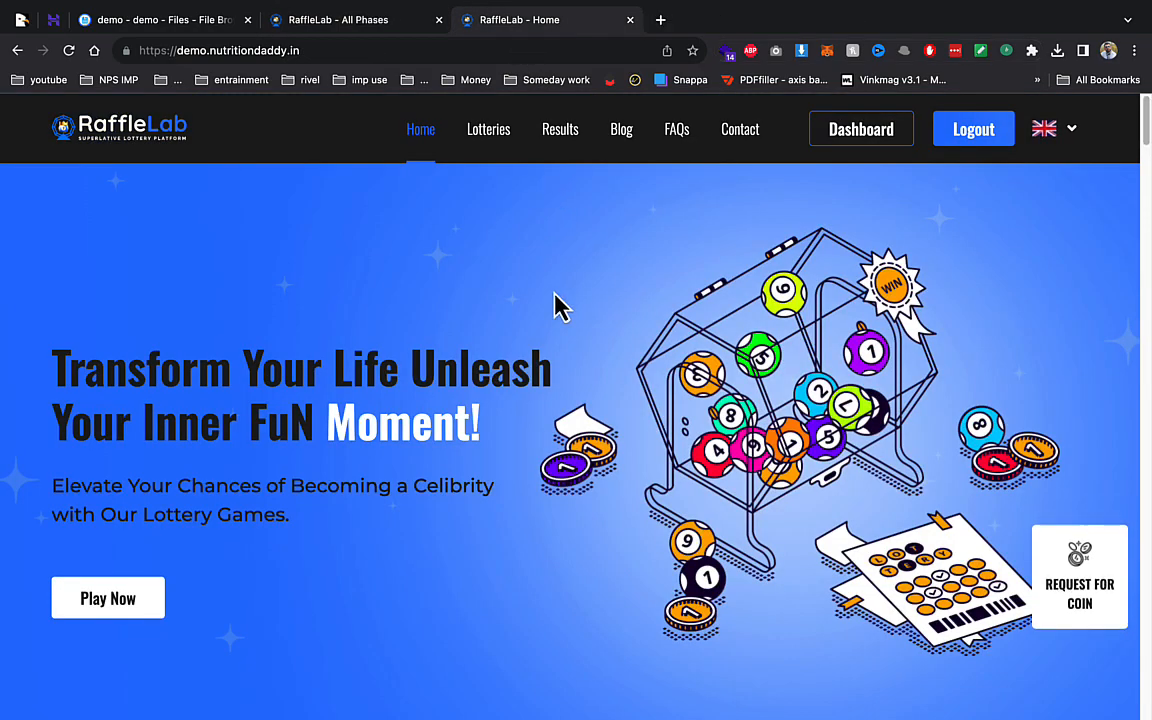
click(483, 140)
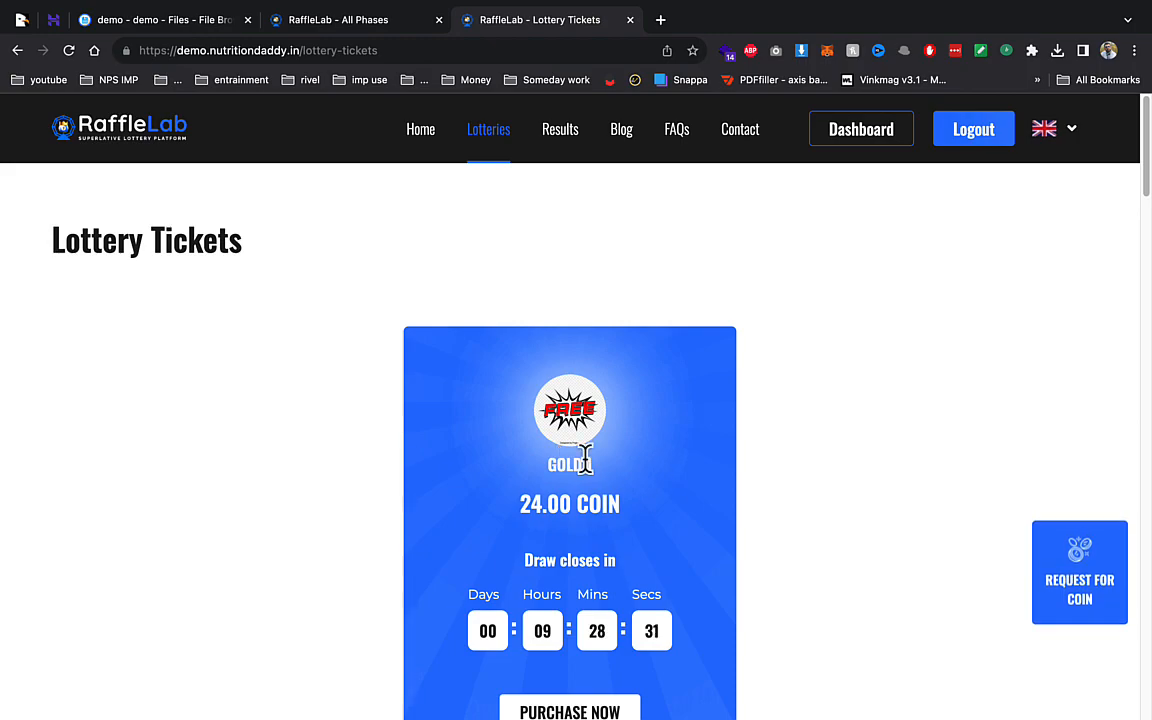
scroll(613, 443, down, 3)
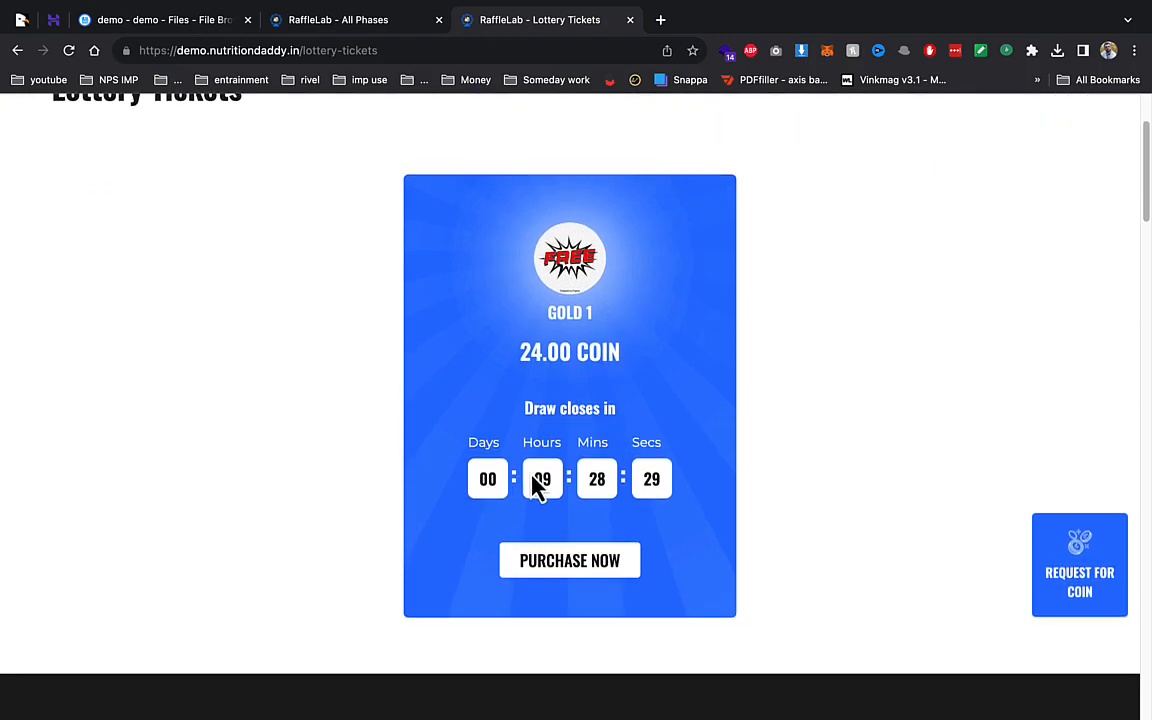
drag(578, 490, 656, 437)
scroll(656, 437, up, 3)
click(550, 152)
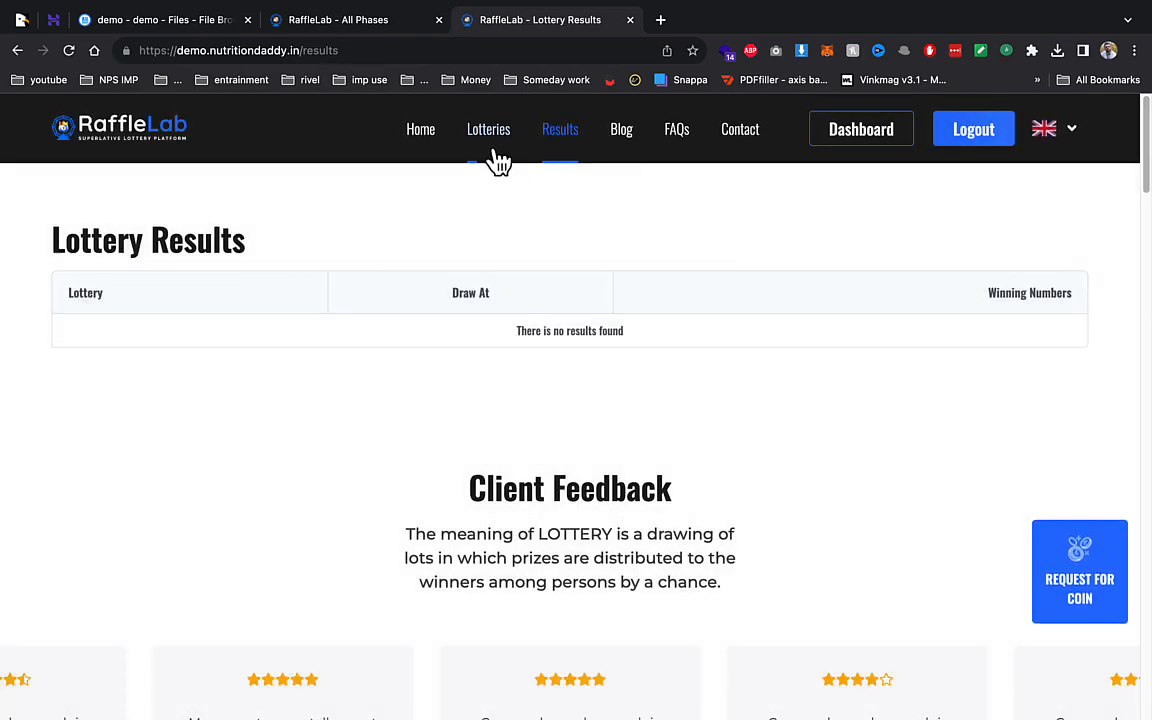
click(495, 156)
scroll(575, 616, down, 2)
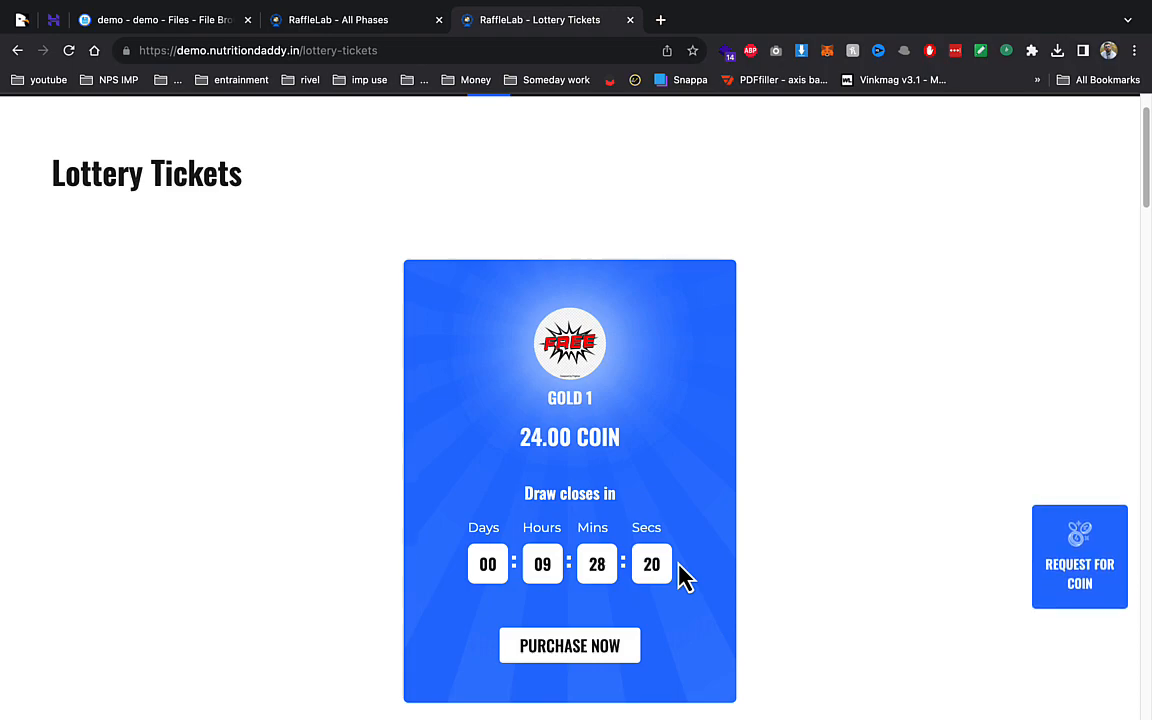
- Start a 10-line GOLD 1 ticket, picking numbers 3, 2, 2, 3 on the first four lines
click(597, 648)
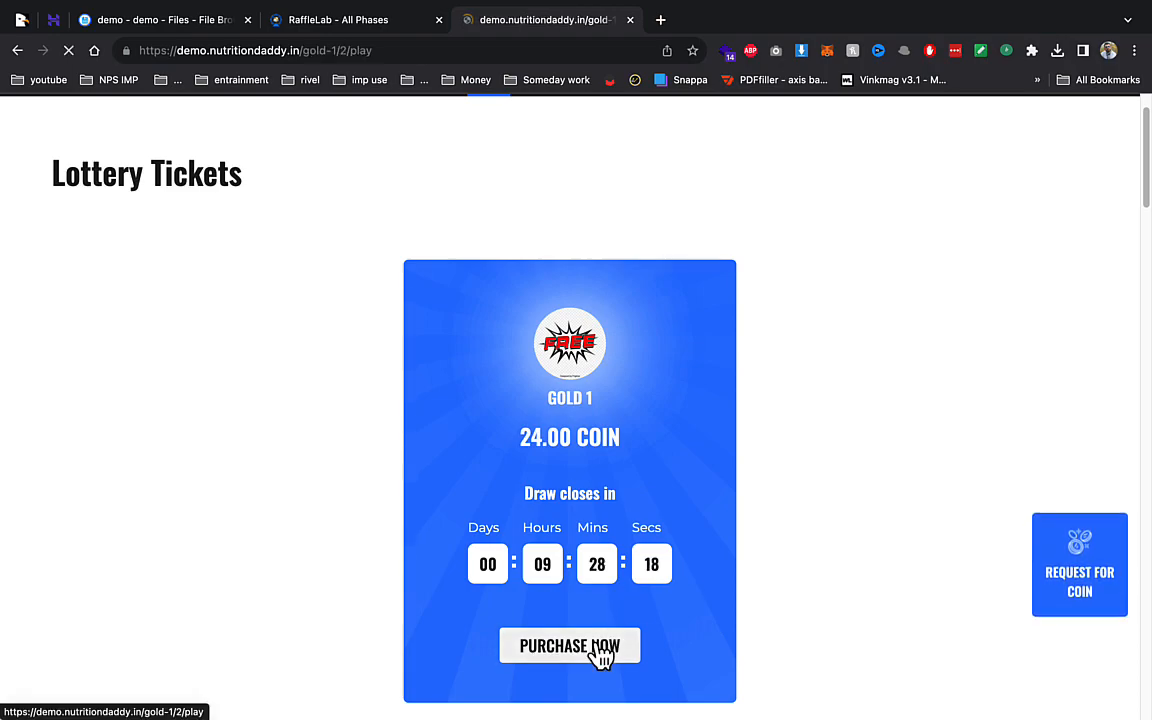
scroll(778, 388, down, 1)
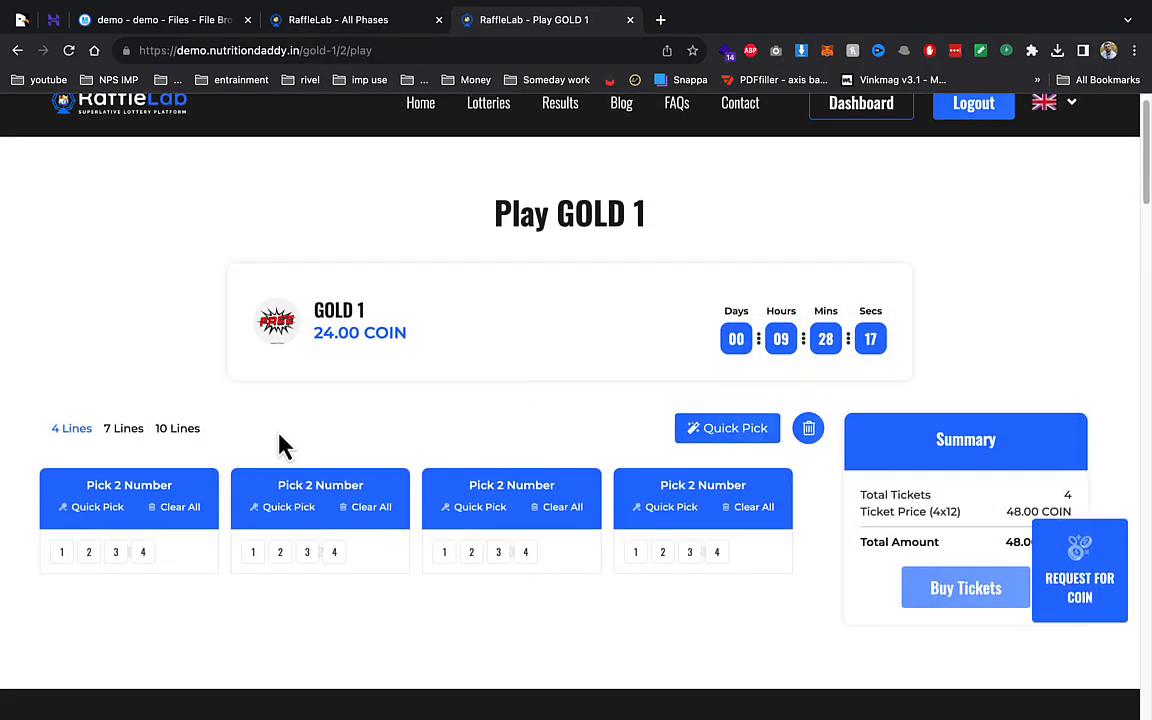
click(130, 430)
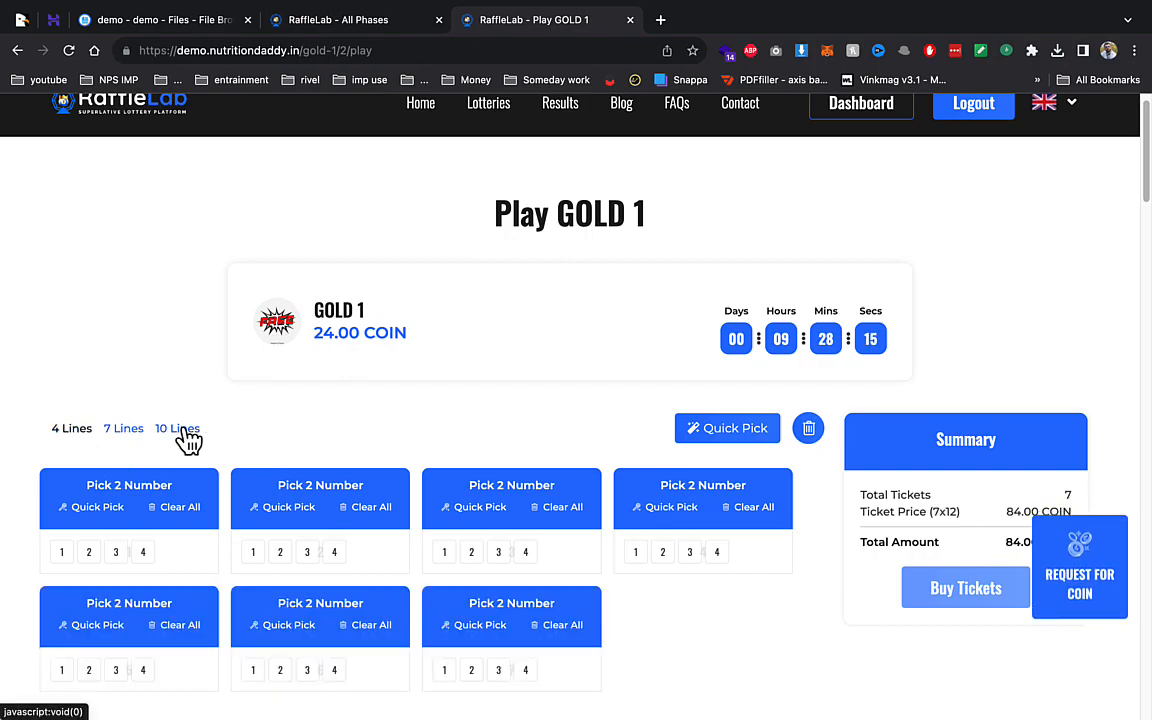
click(186, 430)
click(116, 553)
click(279, 554)
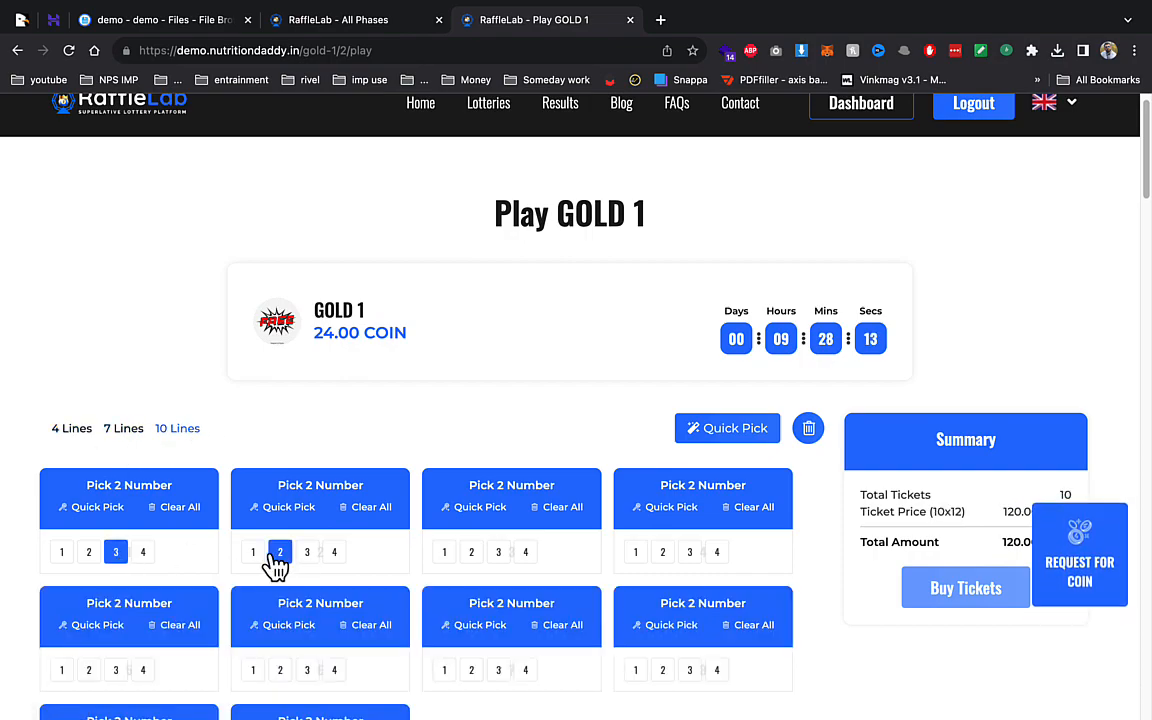
click(471, 552)
click(689, 552)
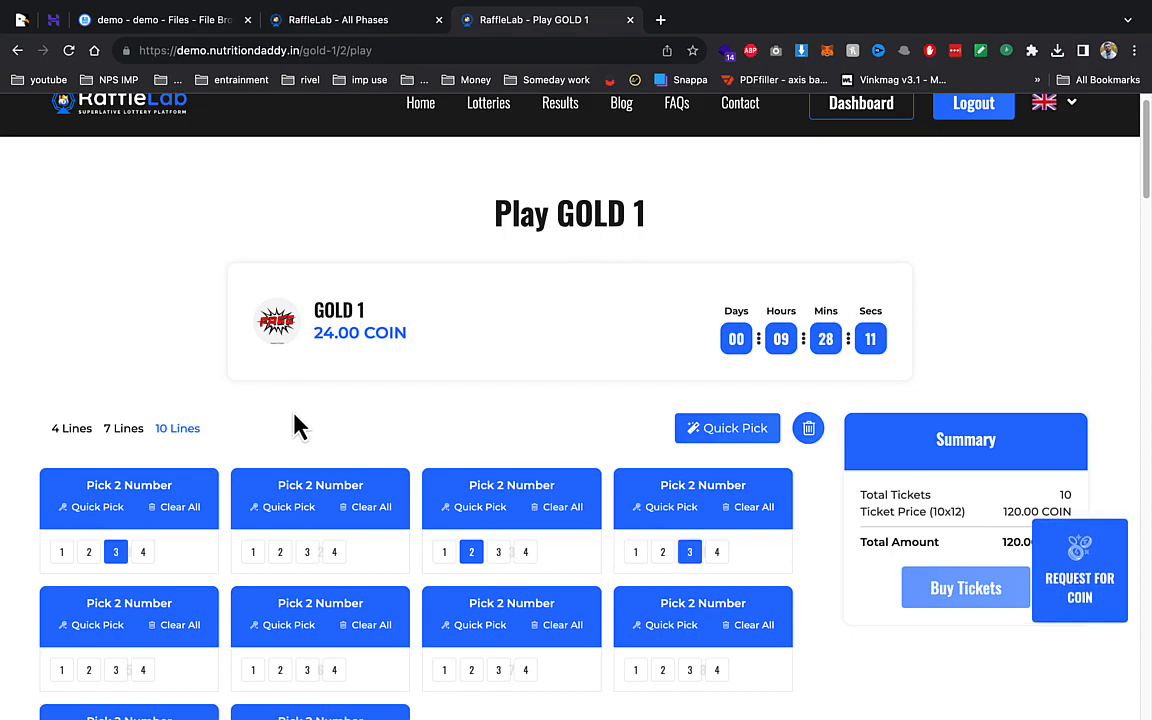
- Quick-pick two random numbers on all ten GOLD 1 lines
click(729, 435)
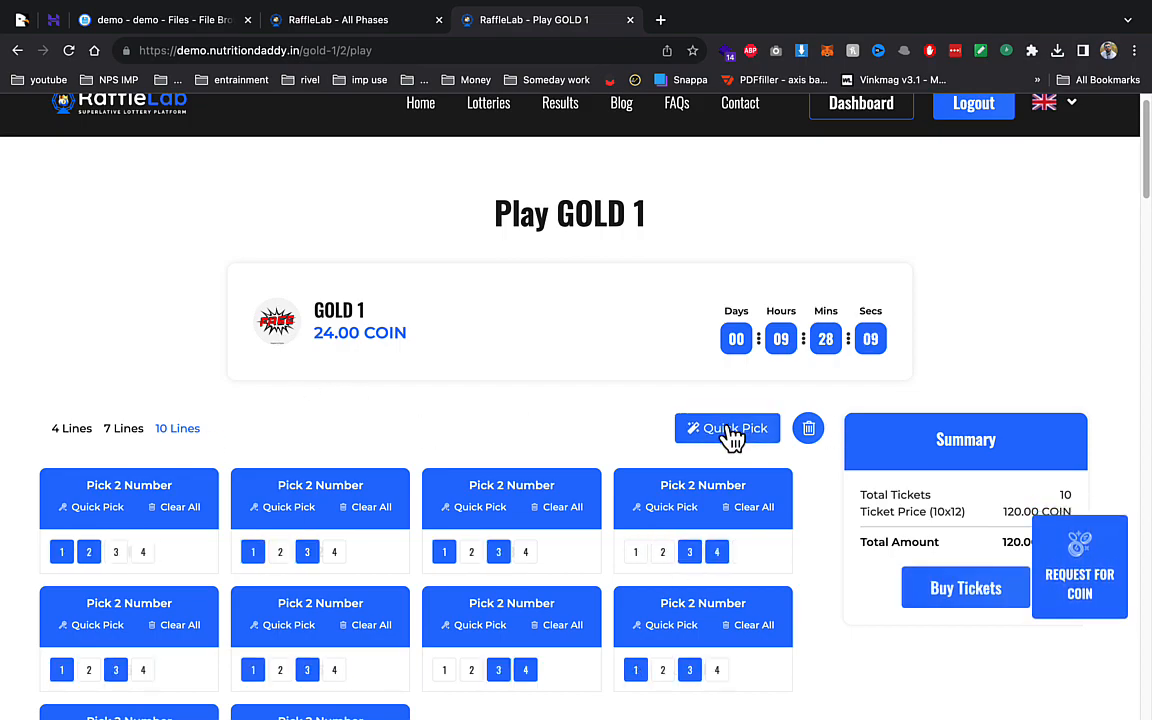
click(730, 430)
scroll(530, 570, down, 1)
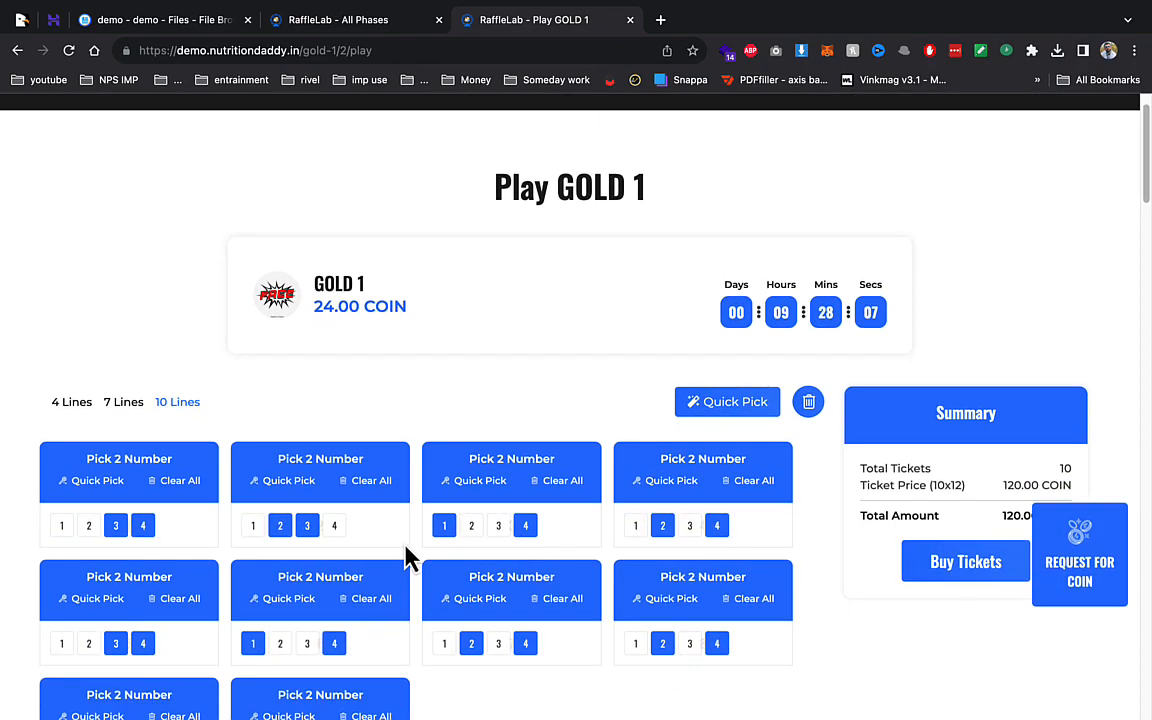
scroll(985, 500, down, 3)
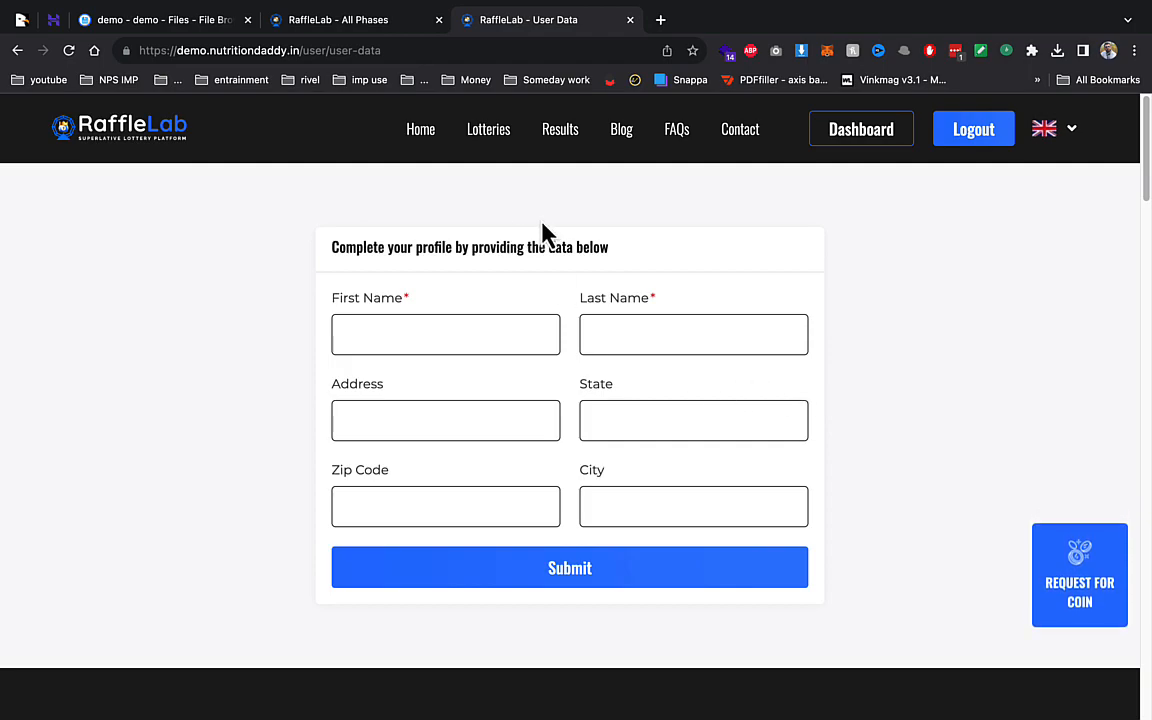
- Enter 'ddf' as first name, then view the empty Lottery Results and return to admin phases
click(480, 325)
text(ddf)
click(630, 340)
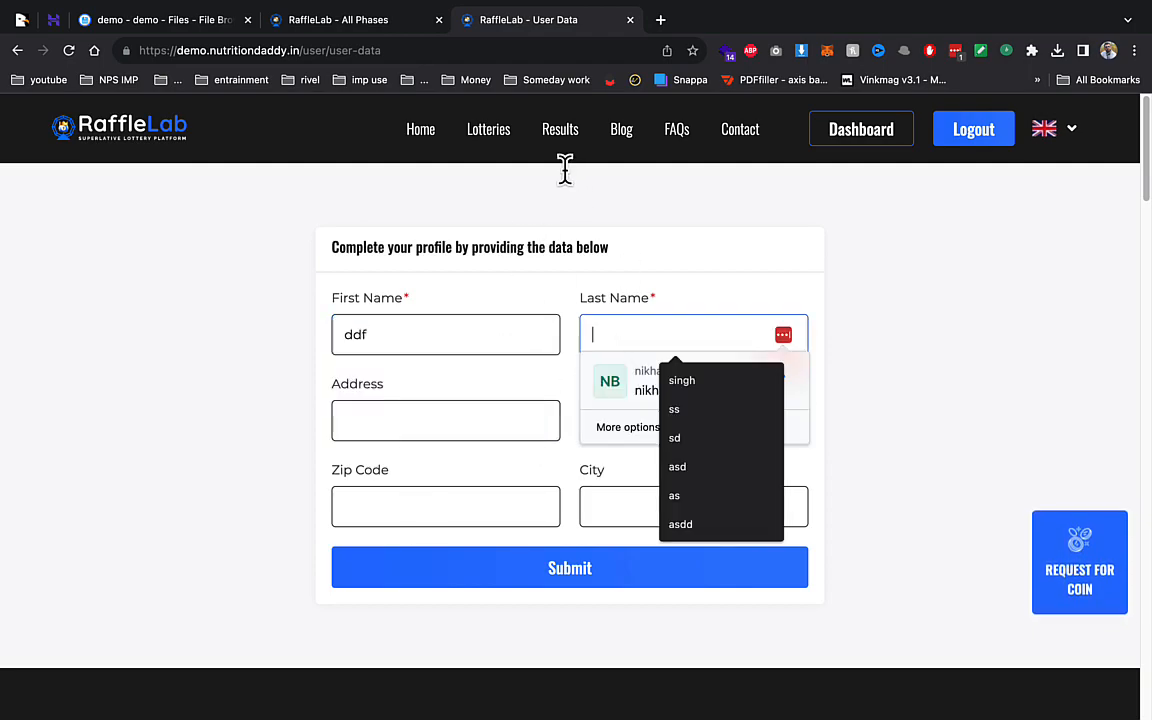
click(560, 129)
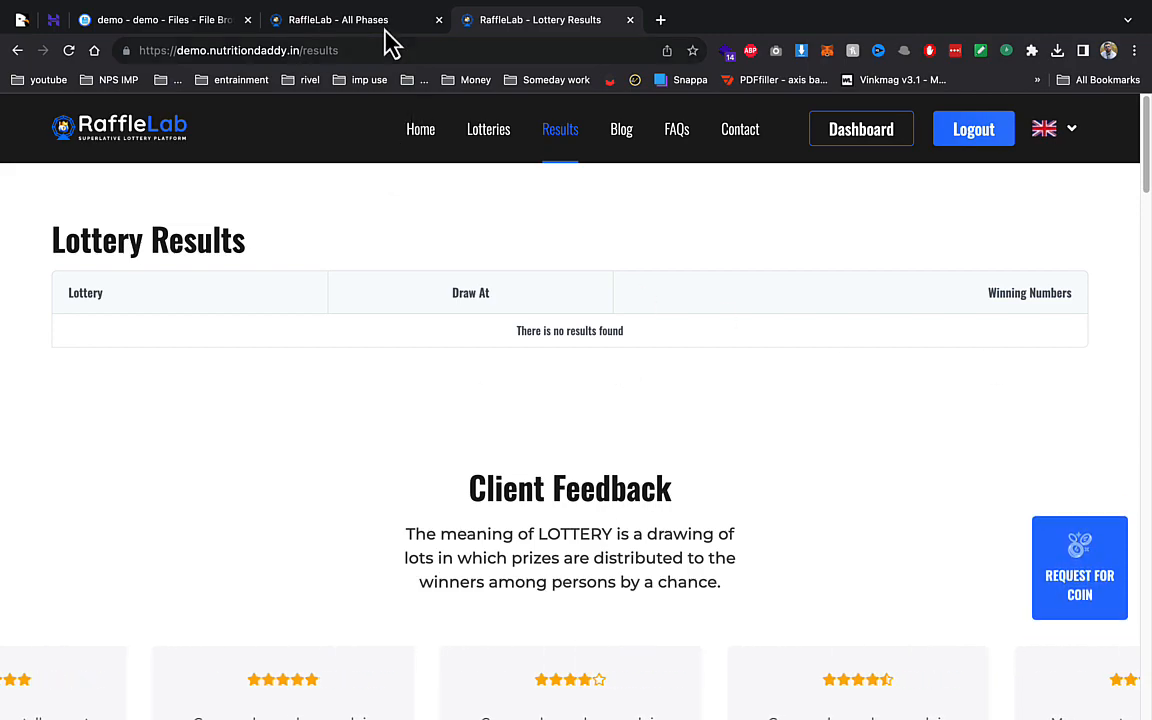
click(352, 22)
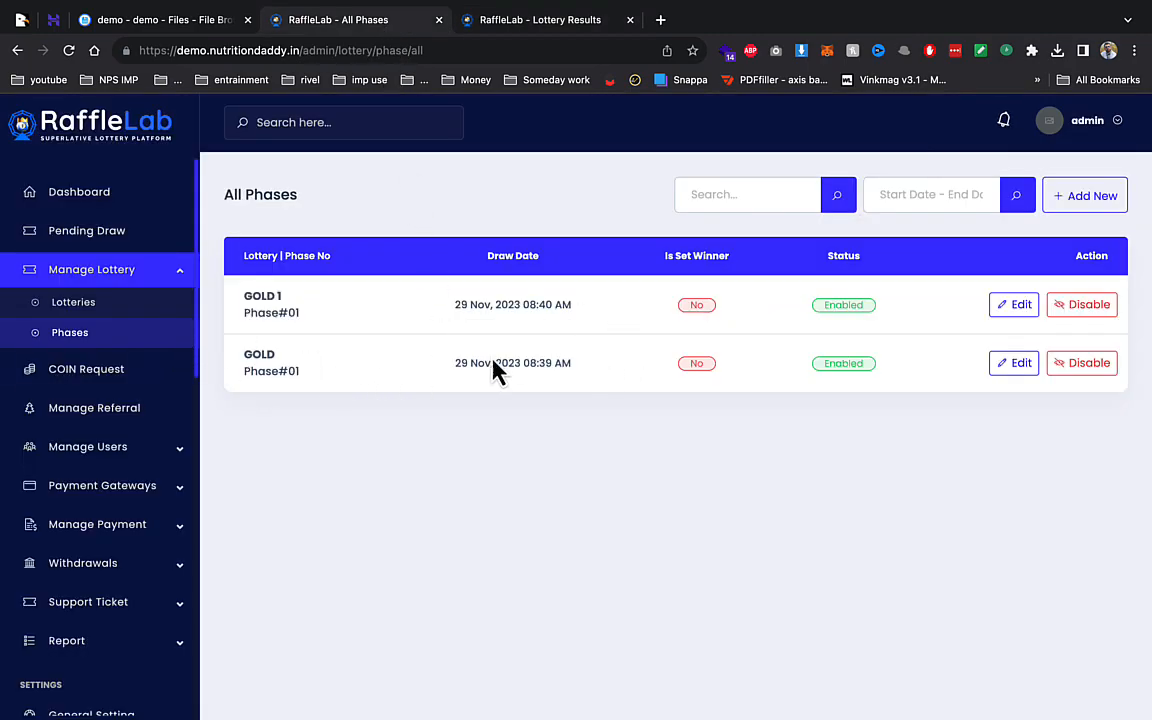
- Open GOLD 1's Winning Settings and review 2 balls winning 12 COIN, 1 ball 24 COIN
click(102, 302)
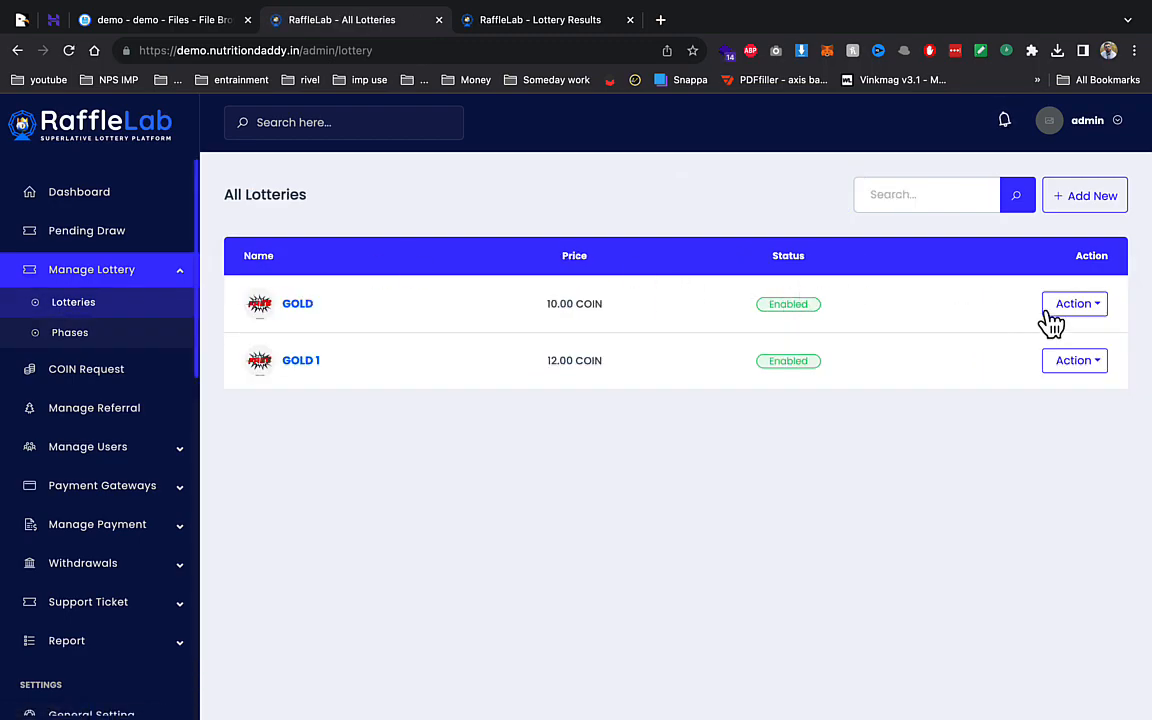
click(1075, 361)
click(1025, 395)
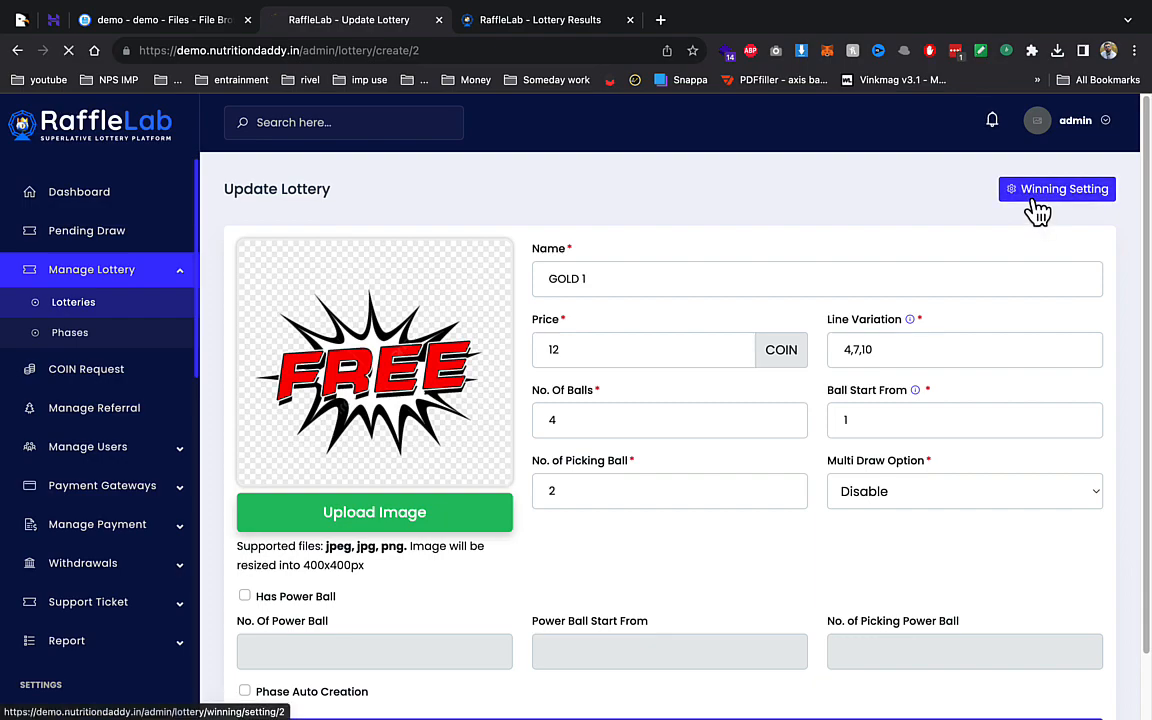
click(1036, 195)
click(248, 276)
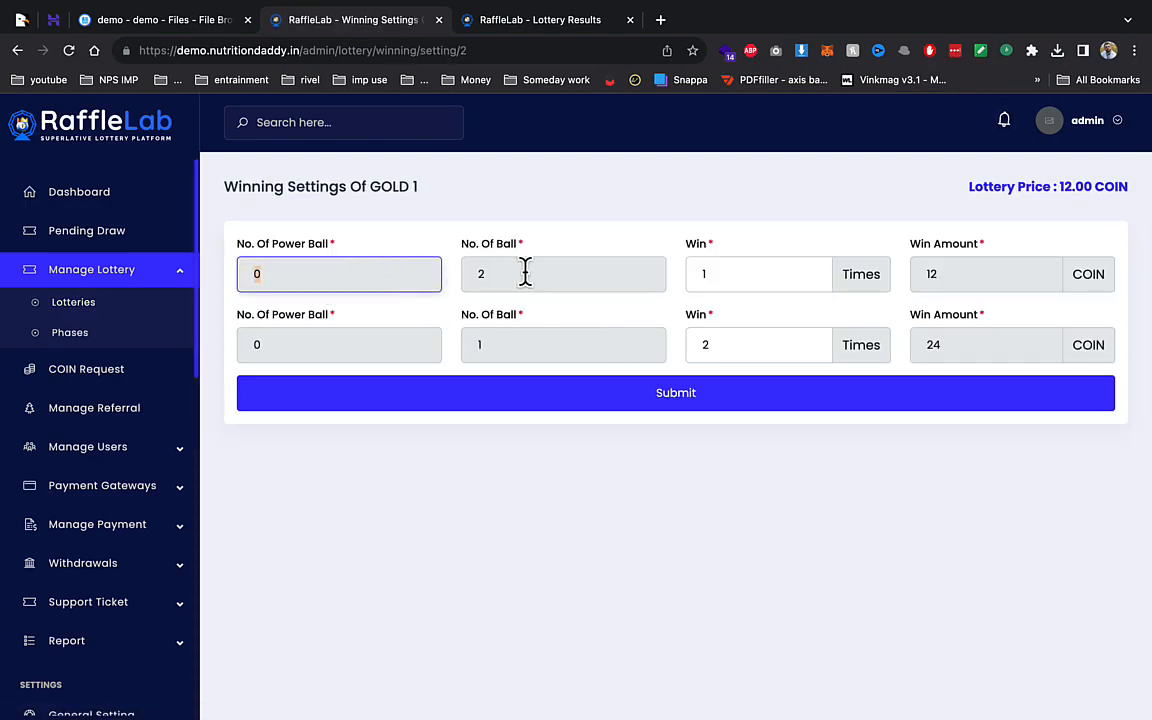
click(730, 270)
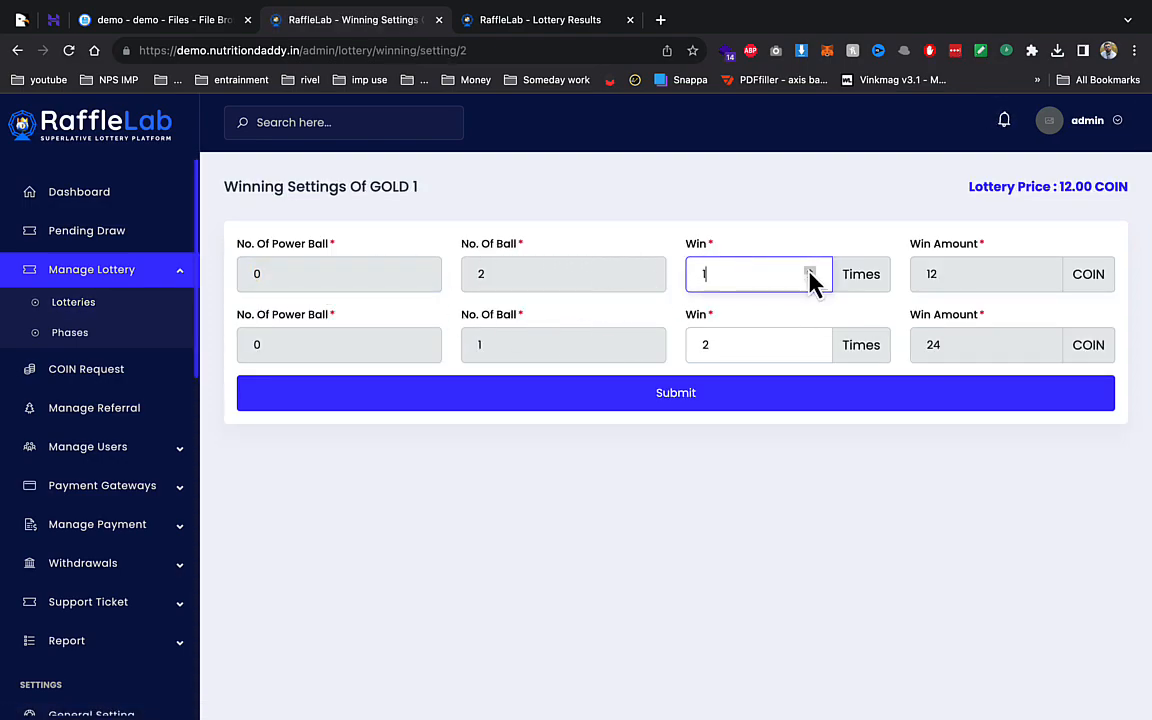